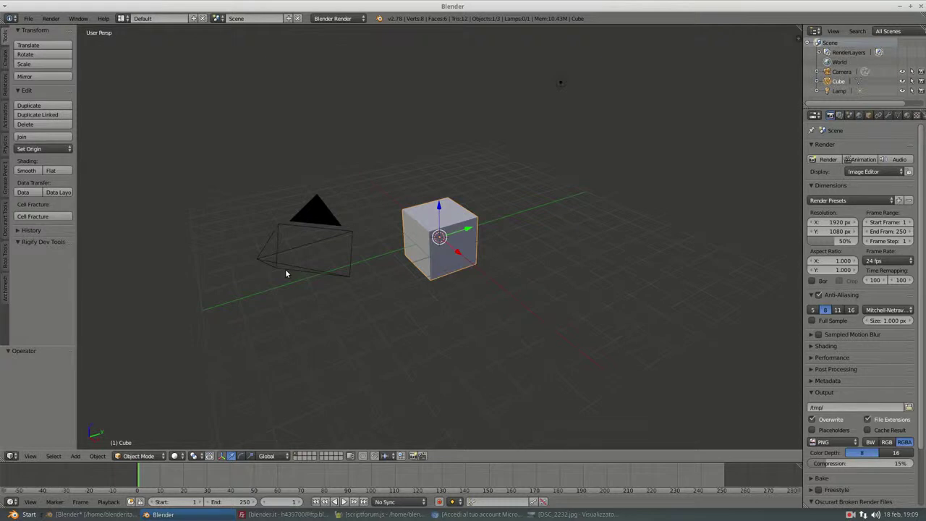
# Delete the default cube so only the camera and lamp remain.
pyautogui.press('x')
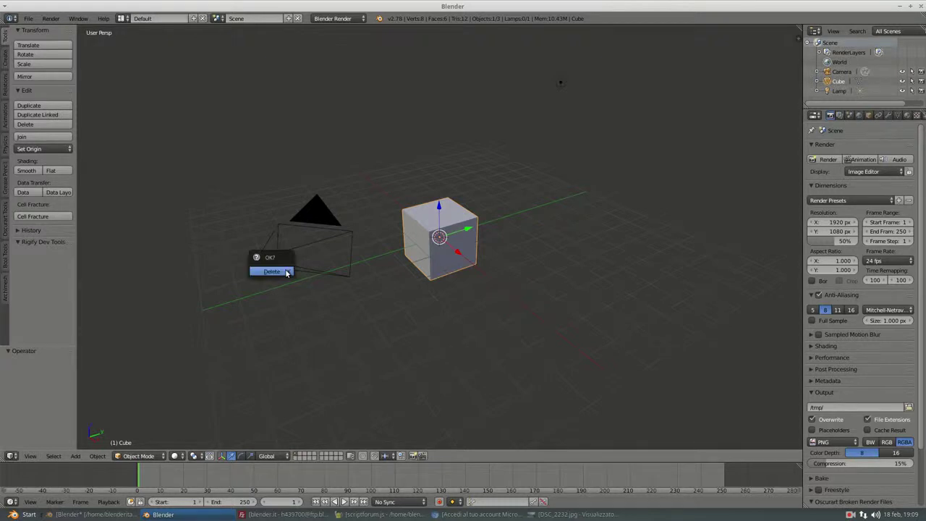
pyautogui.click(285, 269)
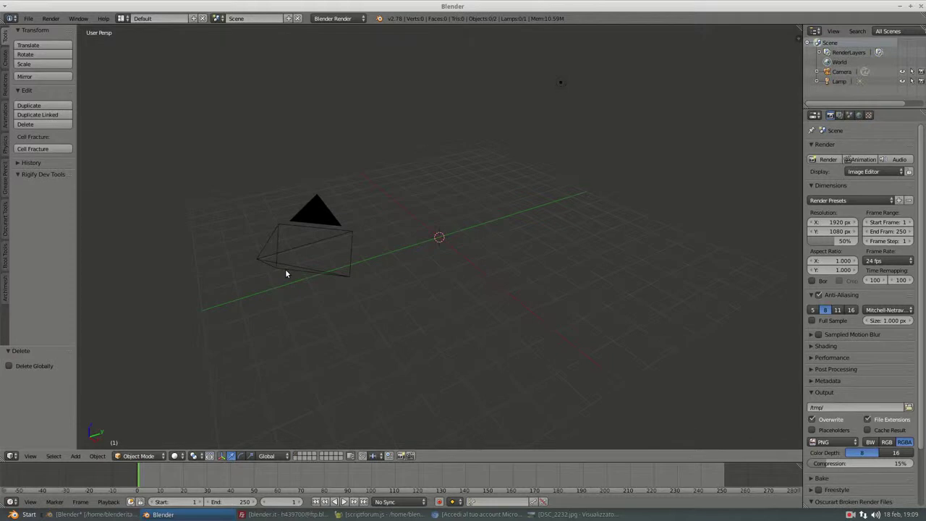
pyautogui.hotkey('shift', 'a')
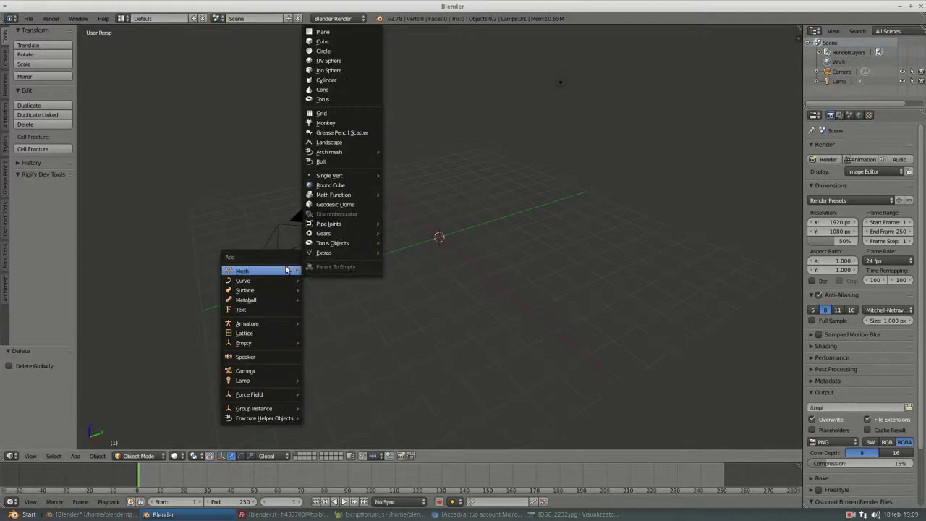
# Add a plane and rotate it 90° about Y to stand it upright.
pyautogui.click(340, 32)
pyautogui.scroll(1, 440, 186)
pyautogui.scroll(1, 449, 200)
pyautogui.scroll(1, 439, 205)
pyautogui.scroll(1, 437, 207)
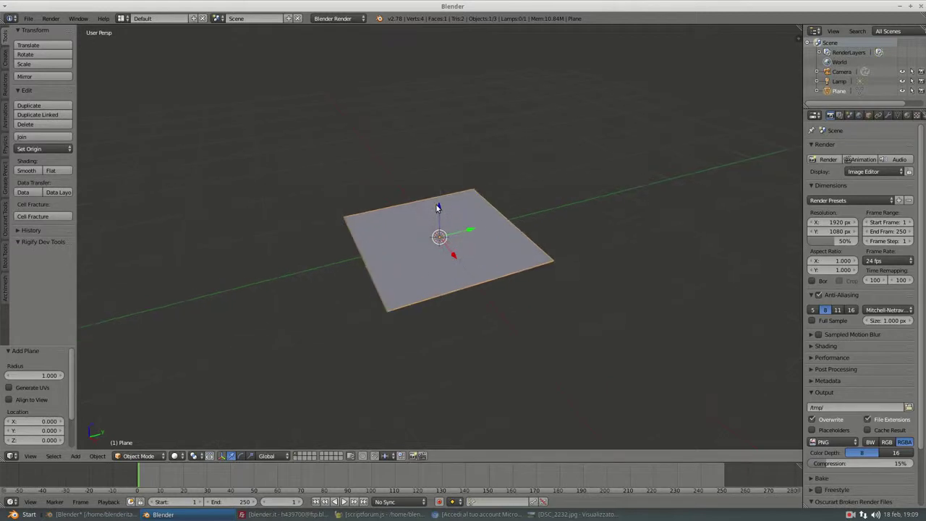
pyautogui.press('r')
pyautogui.write('y')
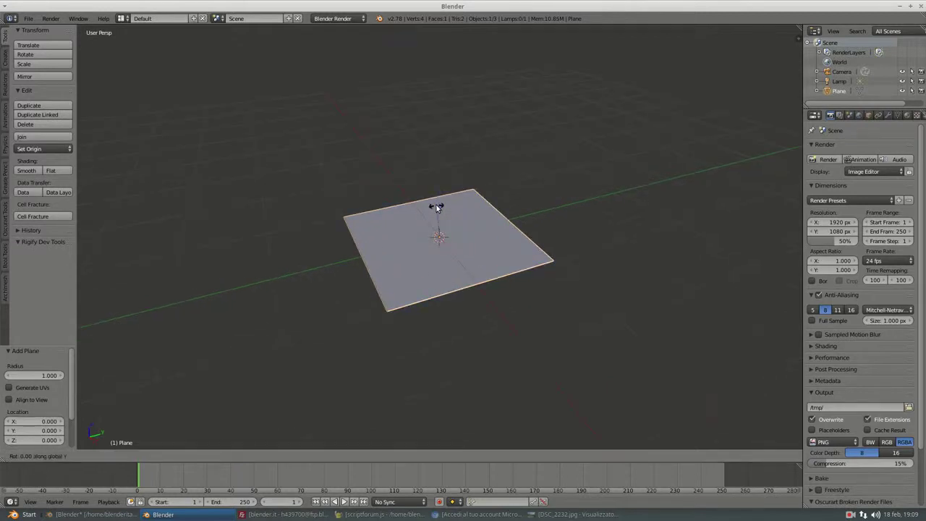
pyautogui.write('90')
pyautogui.press('Return')
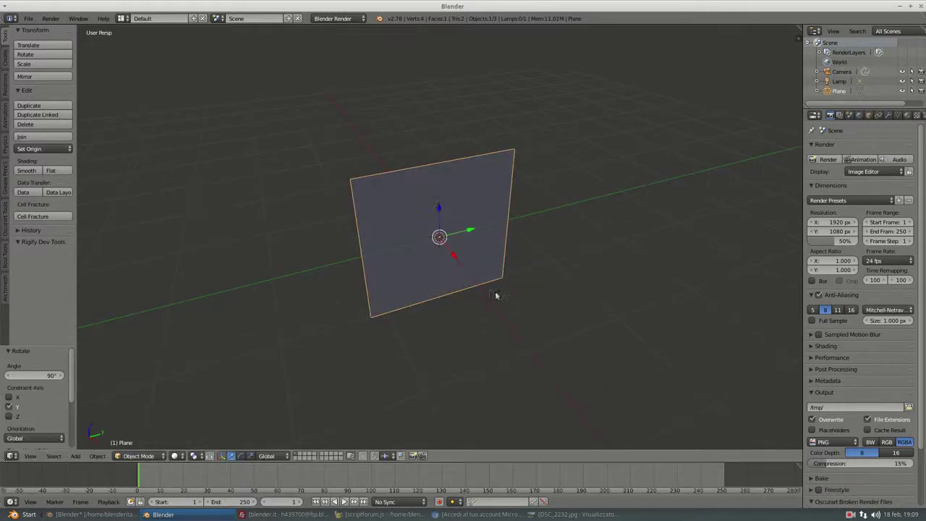
# Raise the plane to about 1.049 on Z and switch the render engine to Cycles.
pyautogui.moveTo(496, 296); pyautogui.dragTo(448, 209, button='middle')
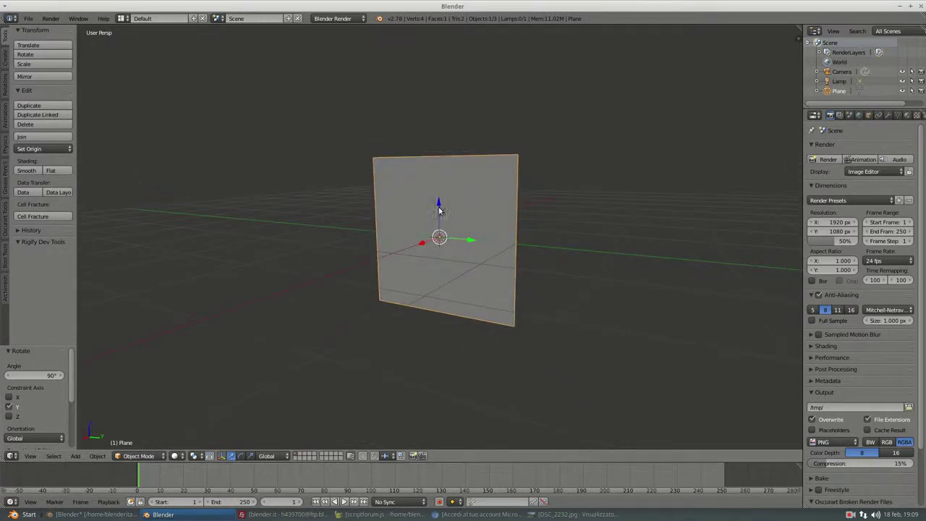
pyautogui.moveTo(438, 211); pyautogui.dragTo(442, 124)
pyautogui.moveTo(442, 124); pyautogui.dragTo(410, 231, button='middle')
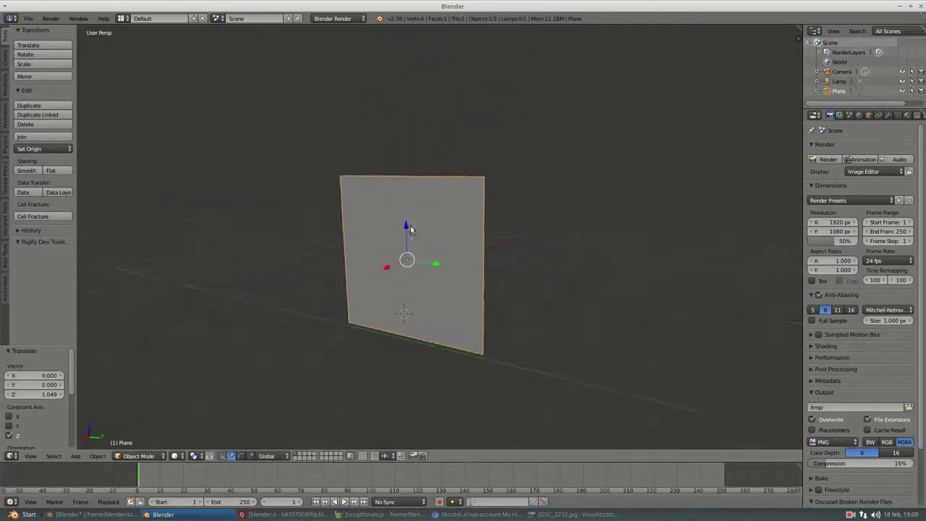
pyautogui.click(338, 18)
pyautogui.click(340, 50)
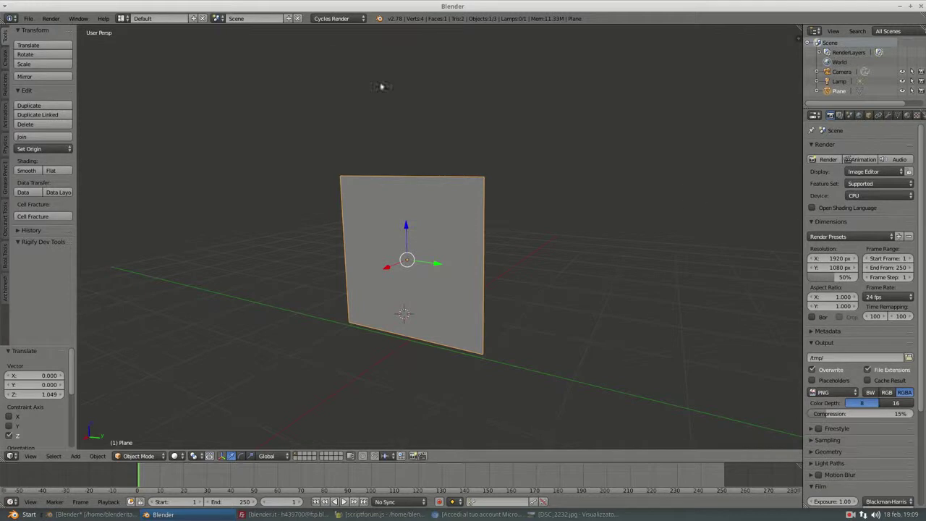
# Create a new material for the plane with an Image Texture driving its colour.
pyautogui.click(907, 116)
pyautogui.click(851, 176)
pyautogui.click(843, 249)
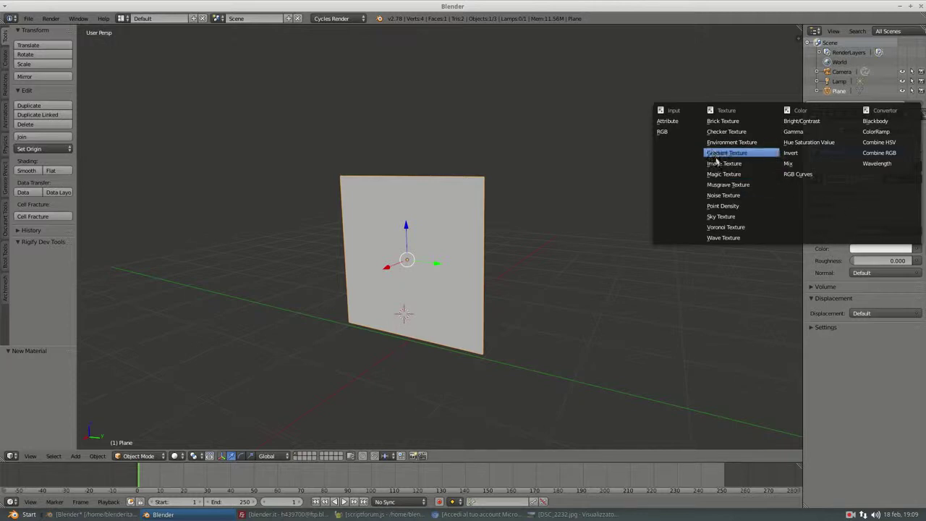
pyautogui.click(724, 163)
# Load Scrivania/blender-help.jpg as the texture image and enter Edit Mode.
pyautogui.click(897, 264)
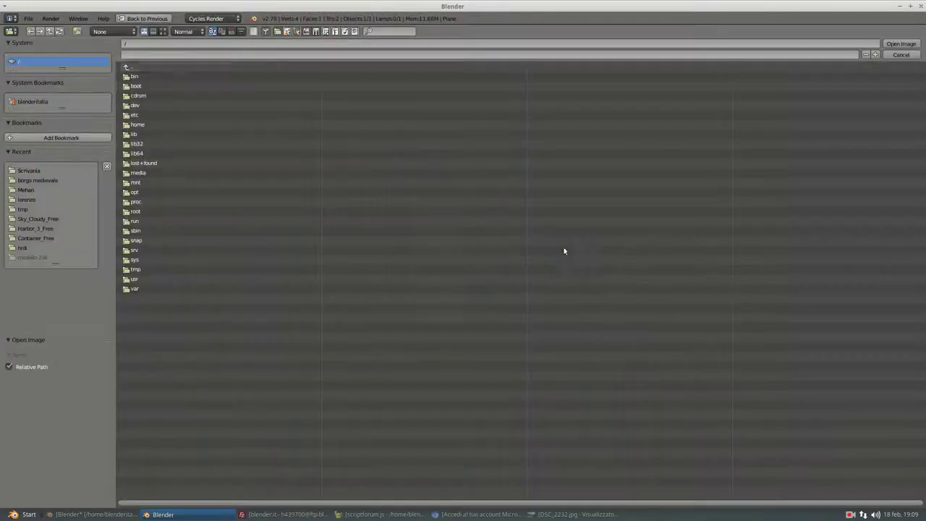
pyautogui.click(27, 172)
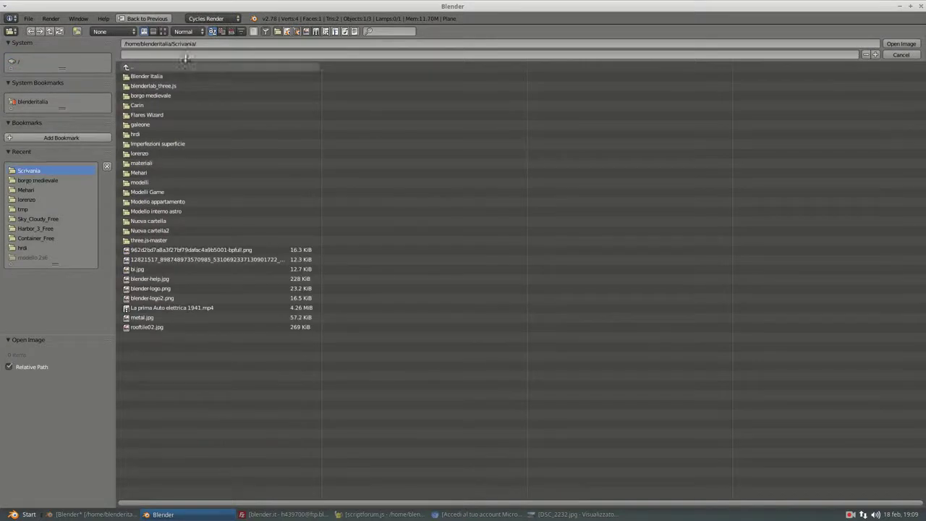
pyautogui.click(163, 31)
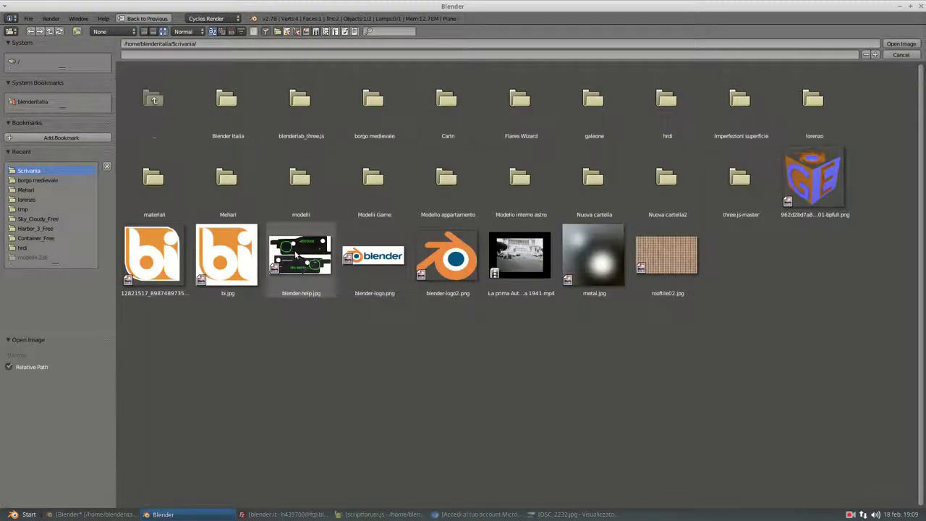
pyautogui.doubleClick(295, 254)
pyautogui.scroll(-2, 495, 267)
pyautogui.moveTo(488, 265); pyautogui.dragTo(403, 252, button='middle')
pyautogui.press('Tab')
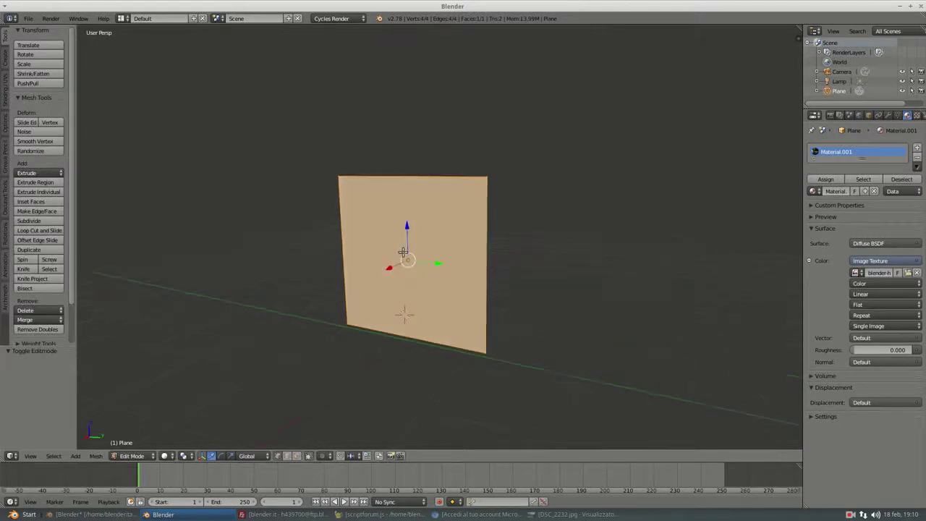
# Unwrap the plane's UVs and set viewport shading to Texture.
pyautogui.press('u')
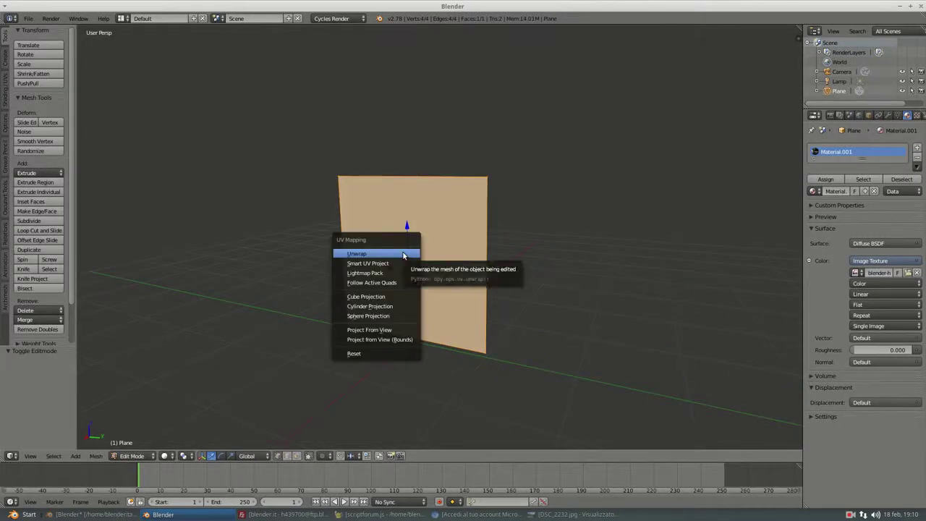
pyautogui.click(398, 255)
pyautogui.click(165, 455)
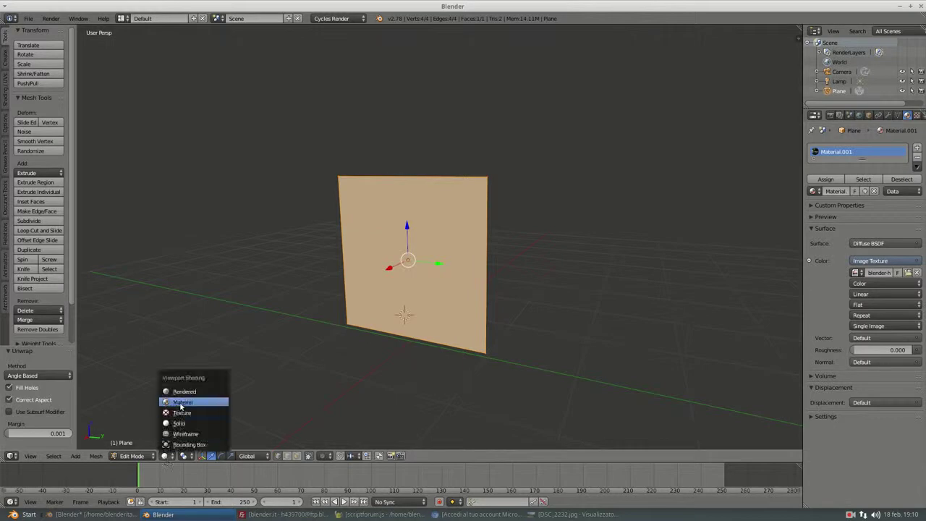
pyautogui.click(182, 413)
pyautogui.moveTo(394, 272)
pyautogui.mouseDown(button='middle')
pyautogui.moveTo(458, 264)
pyautogui.moveTo(382, 280)
pyautogui.moveTo(402, 281)
pyautogui.mouseUp(button='middle')
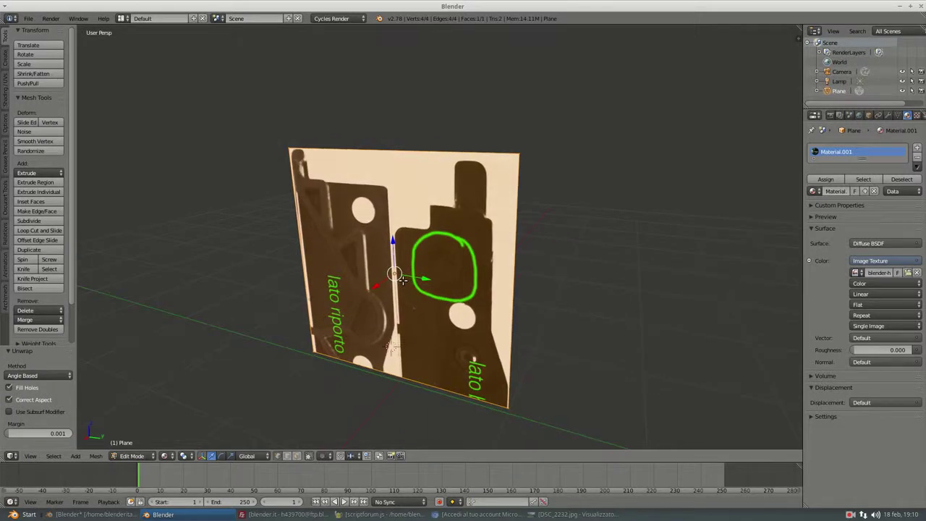
# Rotate the mesh 90° about X and switch to the UV Editing layout.
pyautogui.press('r')
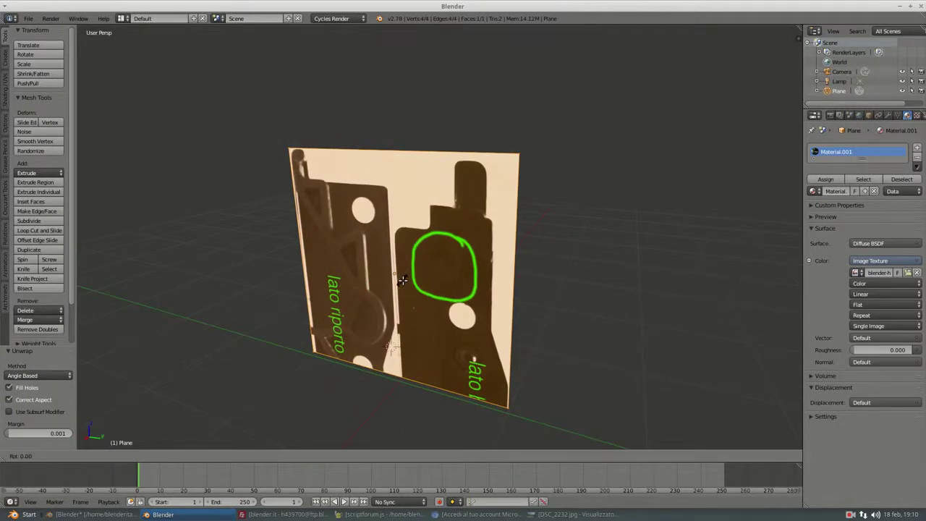
pyautogui.write('x90')
pyautogui.press('Return')
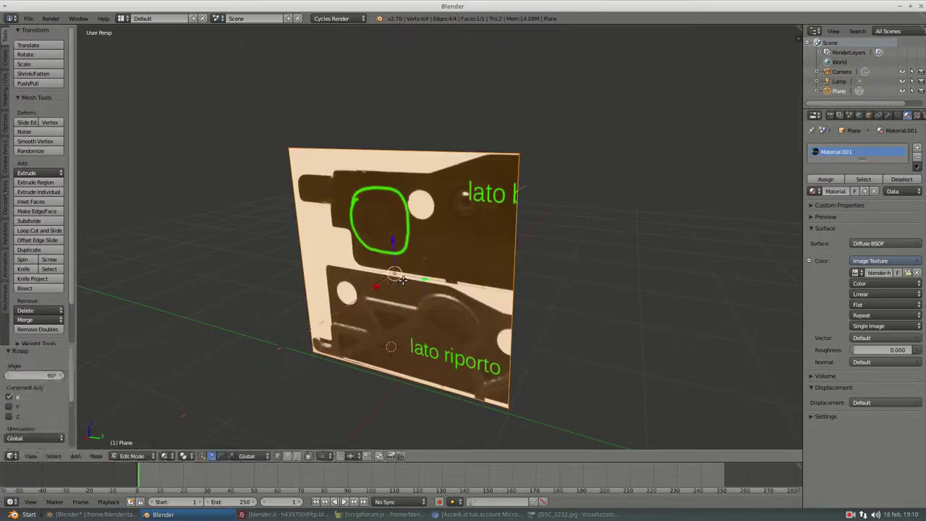
pyautogui.scroll(-2, 403, 280)
pyautogui.moveTo(402, 280); pyautogui.dragTo(478, 272, button='middle')
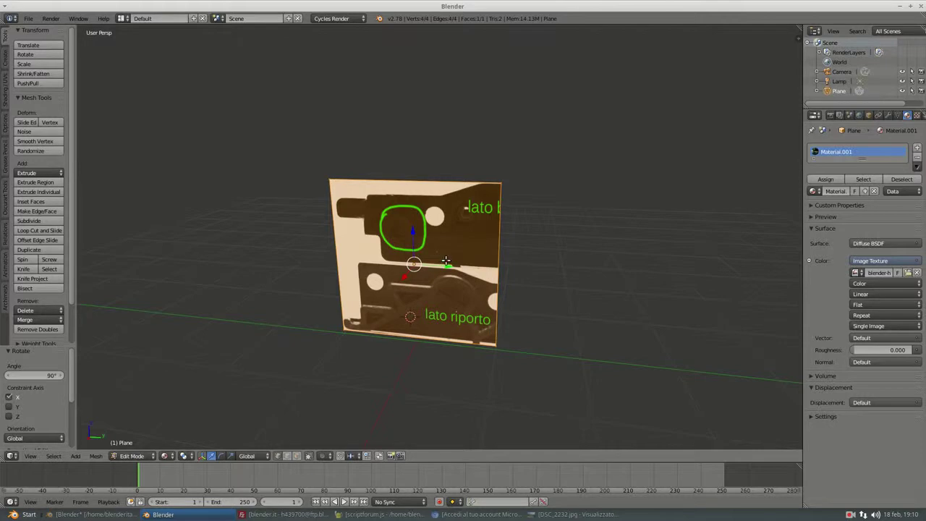
pyautogui.moveTo(444, 261); pyautogui.dragTo(430, 251, button='middle')
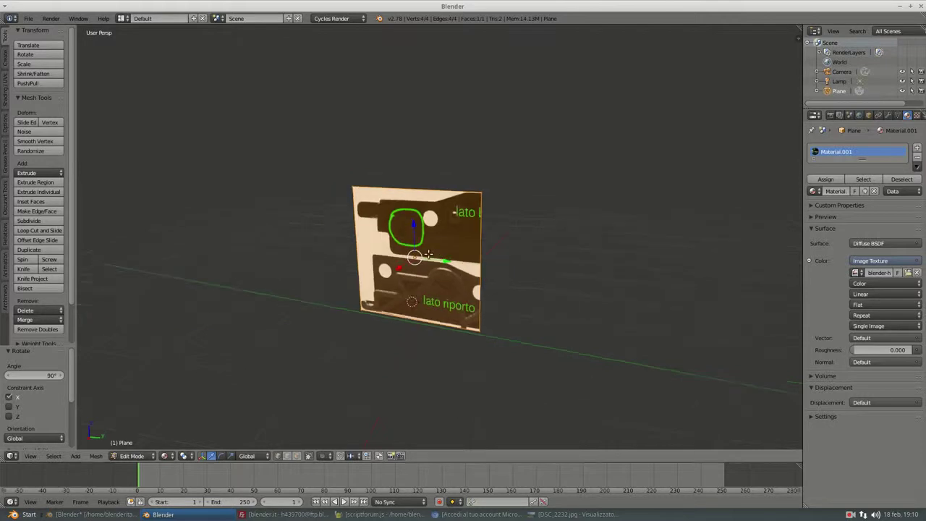
pyautogui.click(121, 19)
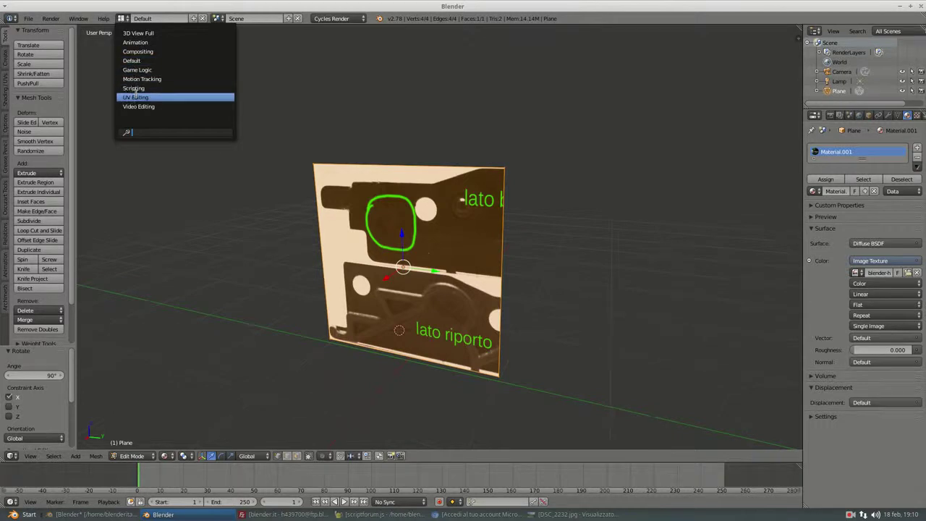
pyautogui.click(135, 97)
# Show blender-help.jpg in the UV editor and slide the right UV edge to the image border along X.
pyautogui.click(118, 501)
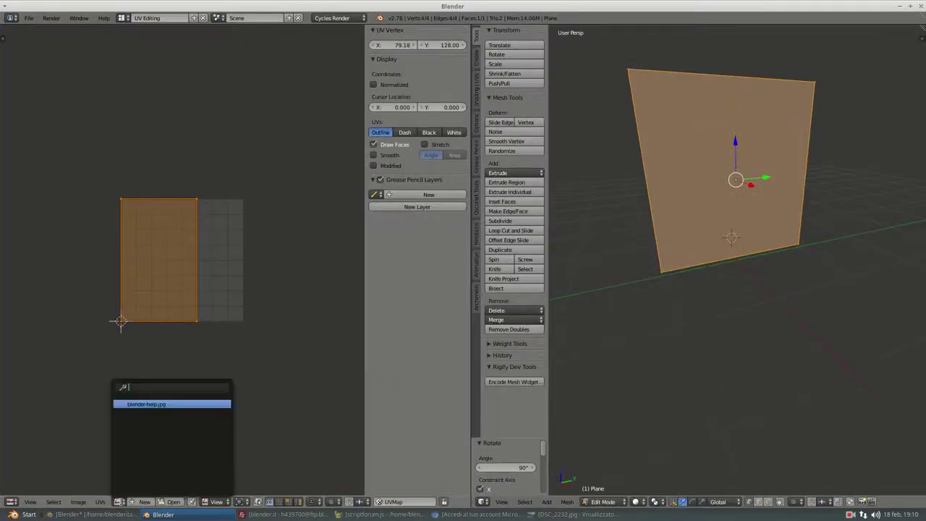
pyautogui.doubleClick(142, 408)
pyautogui.scroll(-1, 174, 361)
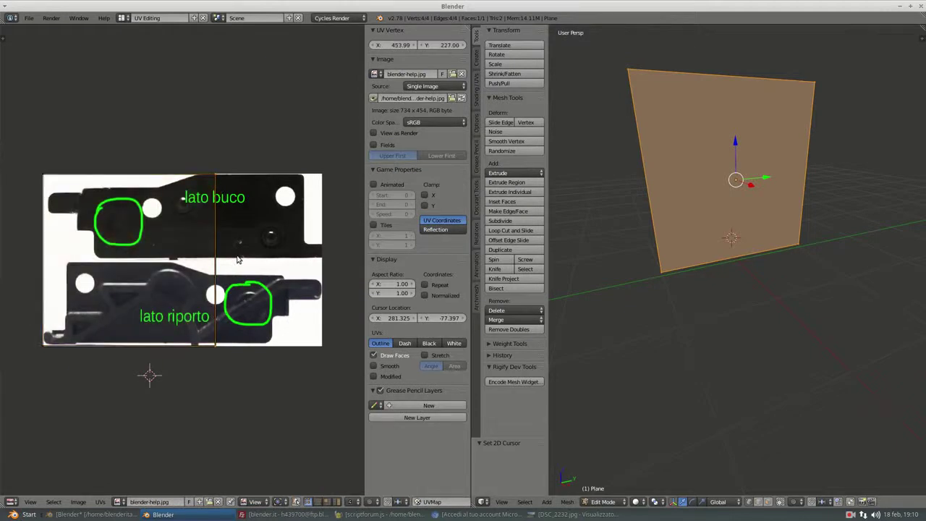
pyautogui.press('g')
pyautogui.press('x')
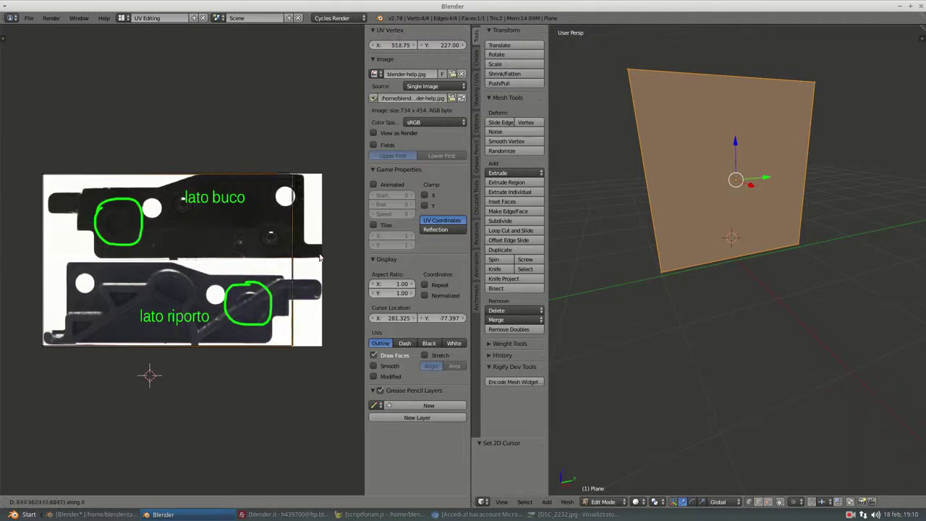
pyautogui.click(344, 252)
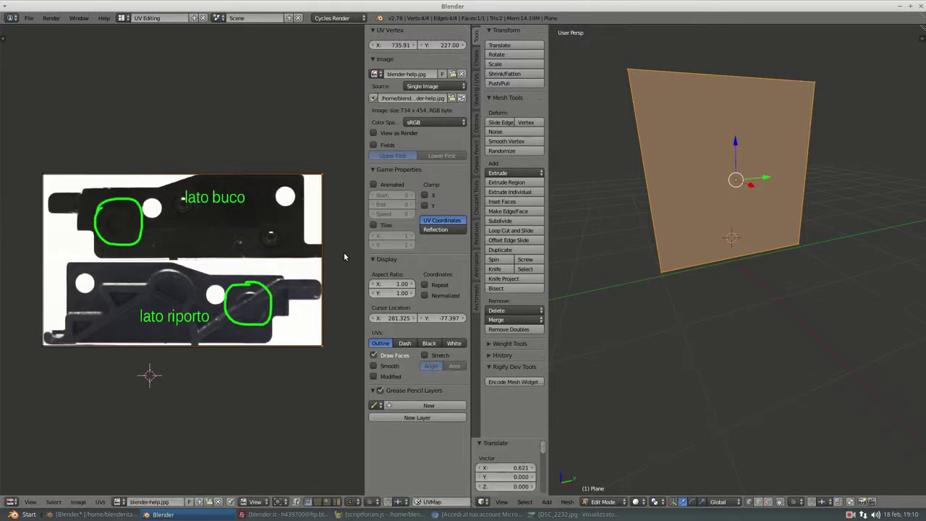
pyautogui.scroll(-2, 651, 362)
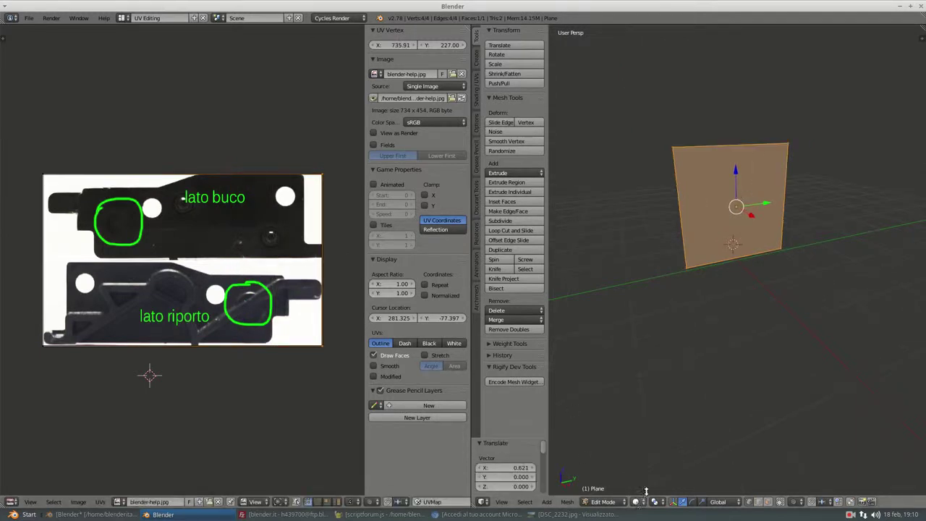
# Preview the plane in Rendered then Material shading and return to Object Mode.
pyautogui.click(637, 502)
pyautogui.click(673, 436)
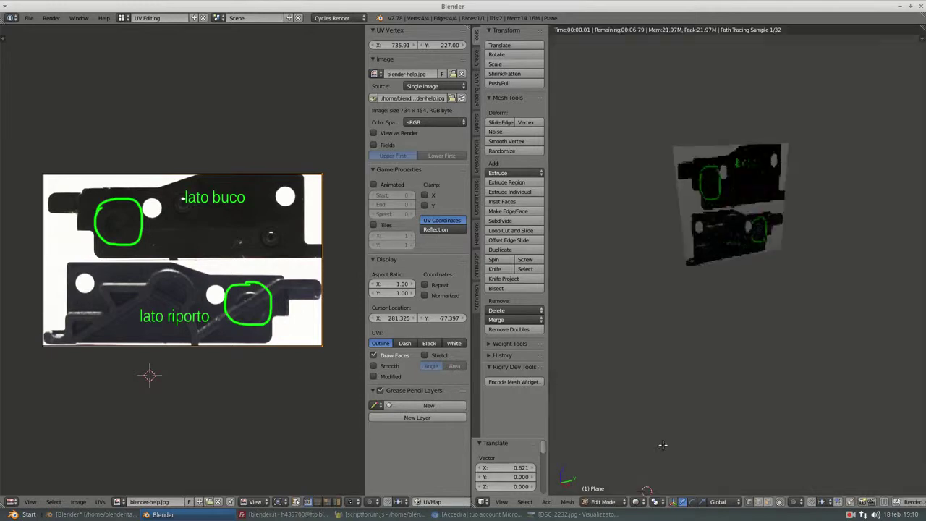
pyautogui.click(636, 502)
pyautogui.click(653, 449)
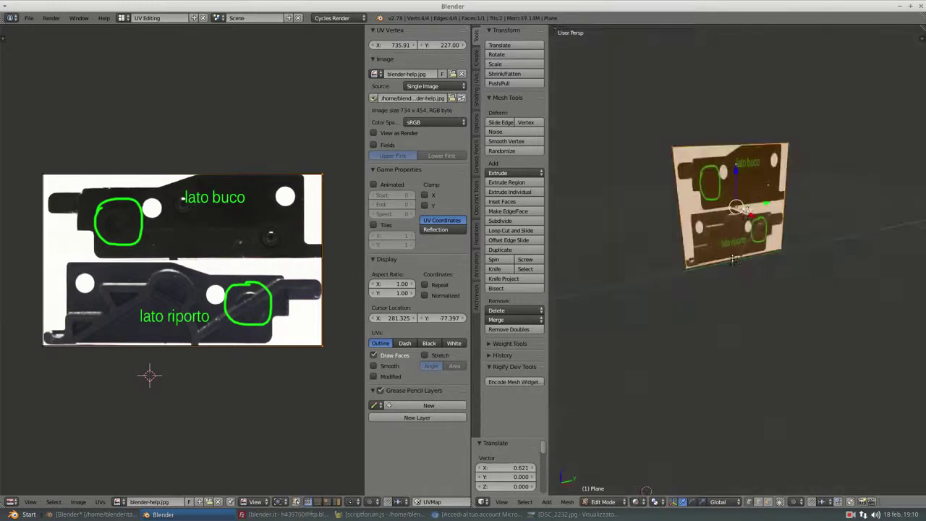
pyautogui.moveTo(716, 290); pyautogui.dragTo(732, 254, button='middle')
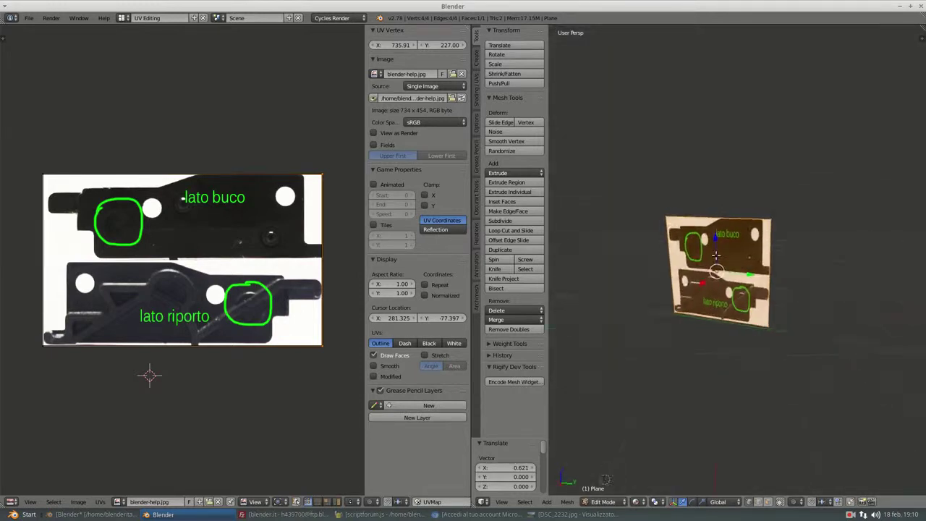
pyautogui.scroll(4, 749, 259)
pyautogui.press('Tab')
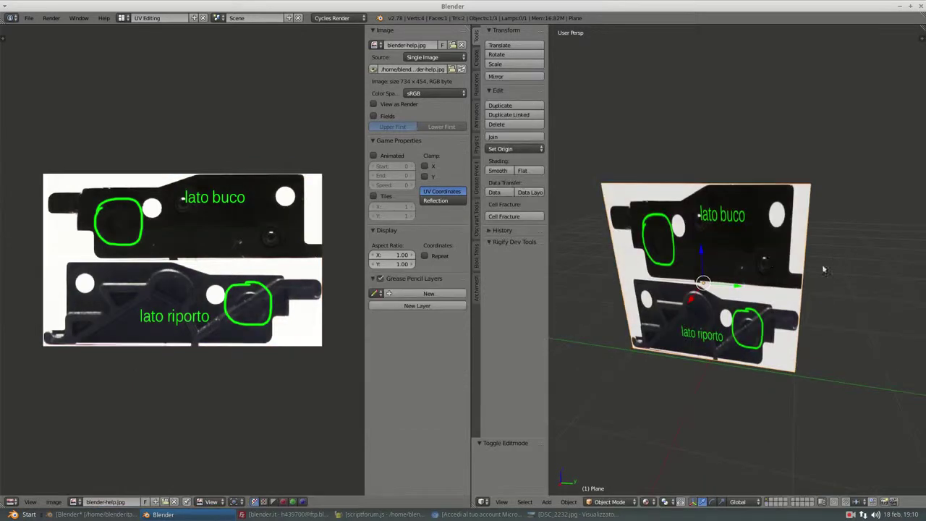
# Cycle through Weight Paint and Object modes, ending with the plane in Edit Mode.
pyautogui.hotkey('ctrl', 'Tab')
pyautogui.hotkey('ctrl', 'Tab')
pyautogui.hotkey('ctrl', 'Tab')
pyautogui.hotkey('ctrl', 'Tab')
pyautogui.click(610, 501)
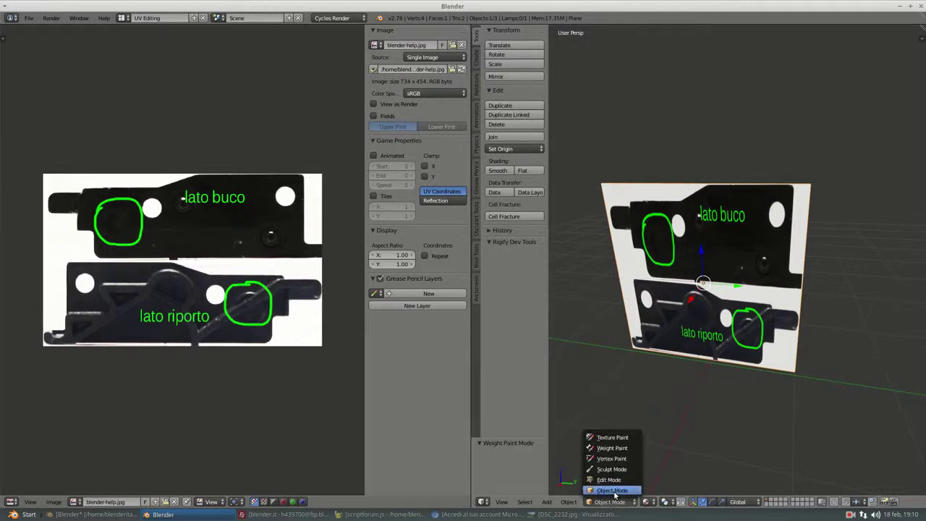
pyautogui.click(614, 491)
pyautogui.hotkey('ctrl', 'Tab')
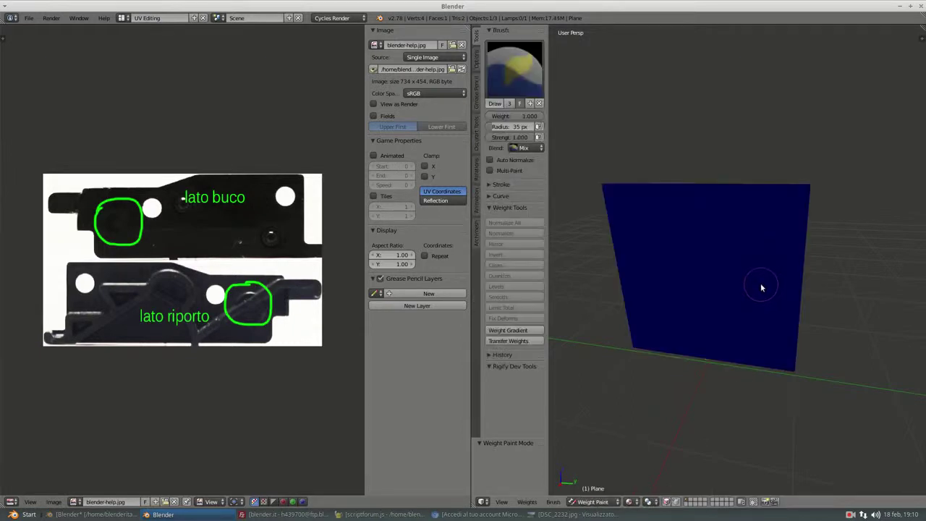
pyautogui.hotkey('ctrl', 'Tab')
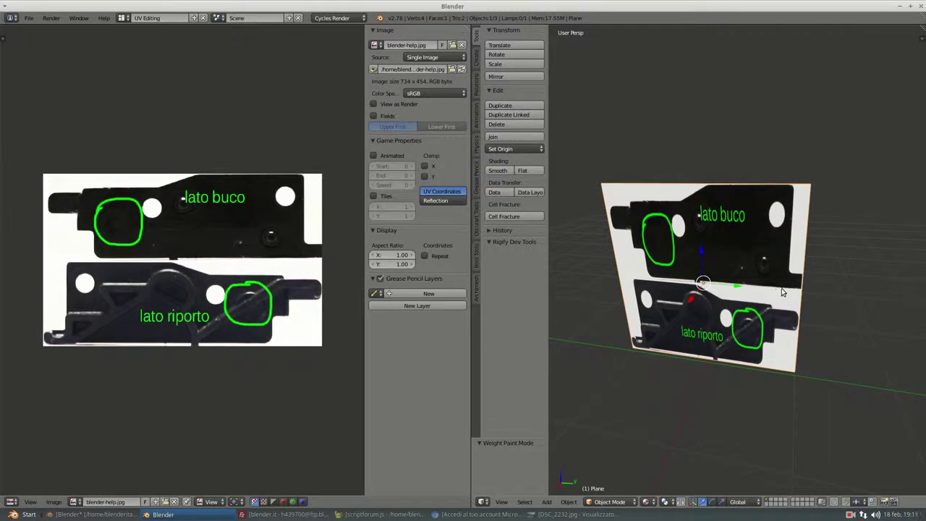
pyautogui.hotkey('ctrl', 'Tab')
pyautogui.hotkey('ctrl', 'Tab')
pyautogui.click(612, 501)
pyautogui.click(609, 481)
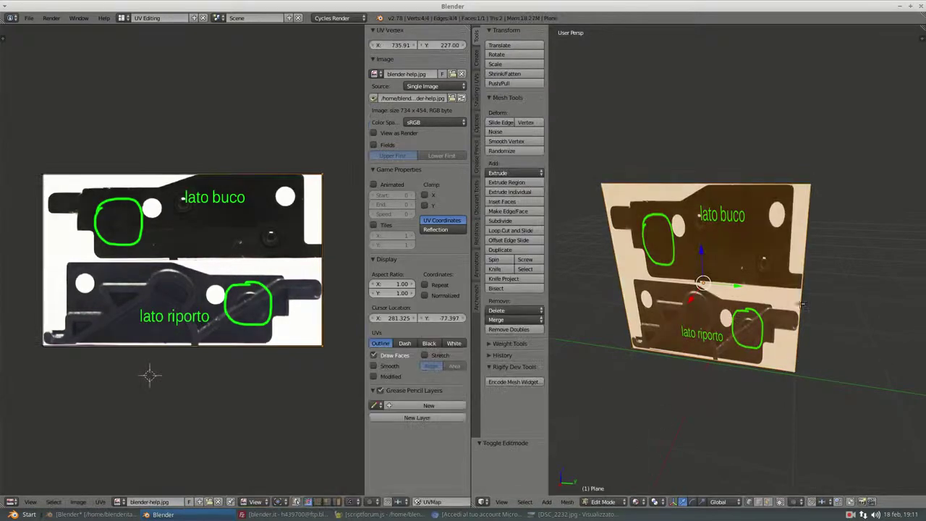
pyautogui.hotkey('ctrl', 'Tab')
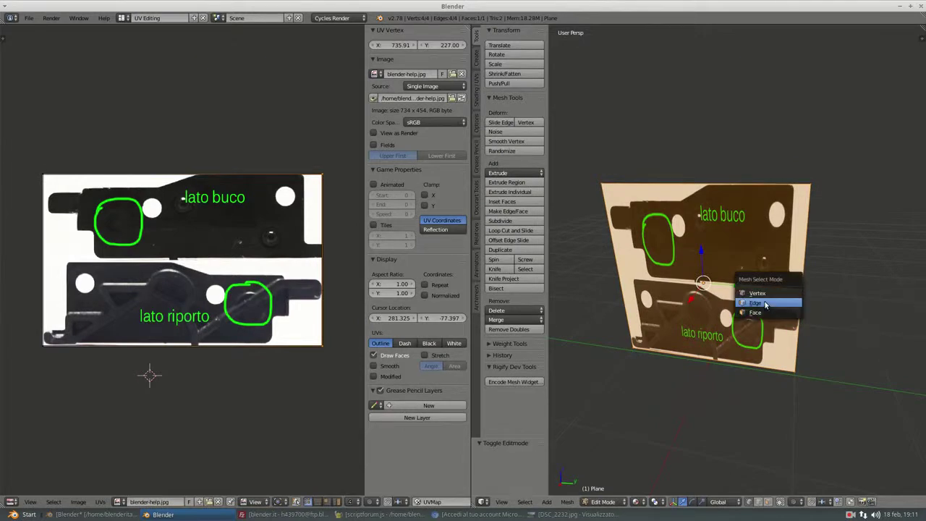
# Select the plane's right edge in edge mode and move it 0.813 along Y.
pyautogui.click(767, 303)
pyautogui.rightClick(793, 275)
pyautogui.scroll(-3, 793, 275)
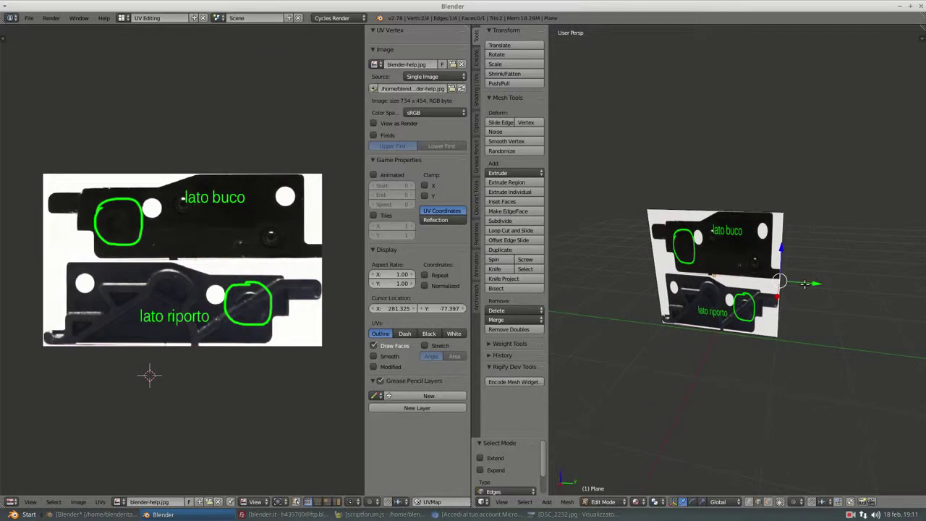
pyautogui.moveTo(806, 284); pyautogui.dragTo(865, 287)
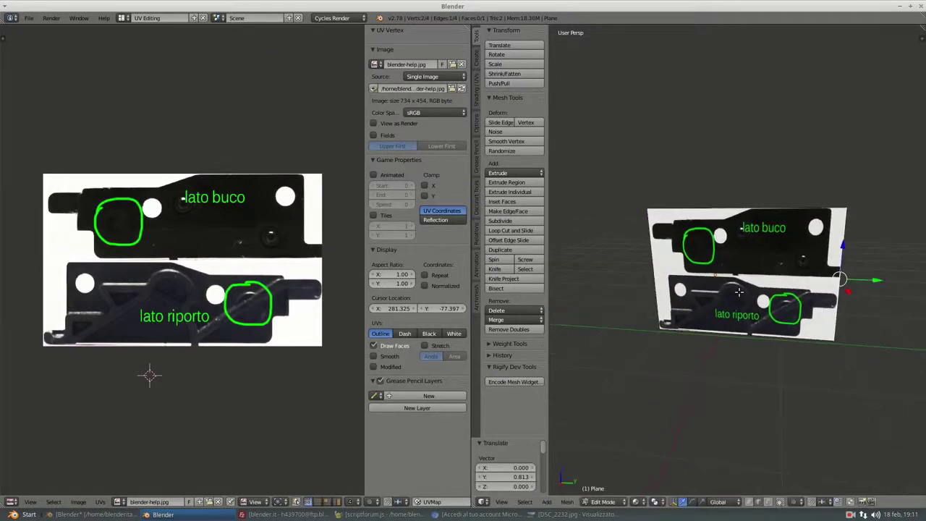
pyautogui.scroll(1, 713, 296)
pyautogui.scroll(1, 691, 289)
pyautogui.scroll(2, 675, 284)
pyautogui.moveTo(675, 284)
pyautogui.mouseDown(button='middle')
pyautogui.moveTo(672, 271)
pyautogui.moveTo(652, 286)
pyautogui.mouseUp(button='middle')
# Start a Knife cut tracing the left and upper outline of the lato riporto part.
pyautogui.press('k')
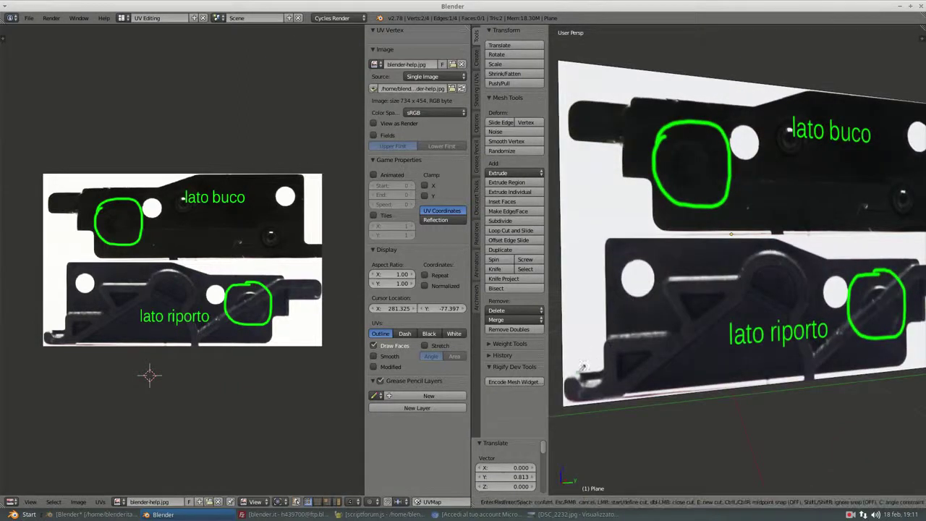
pyautogui.click(563, 375)
pyautogui.click(604, 369)
pyautogui.click(605, 343)
pyautogui.moveTo(709, 231); pyautogui.dragTo(753, 243, button='middle')
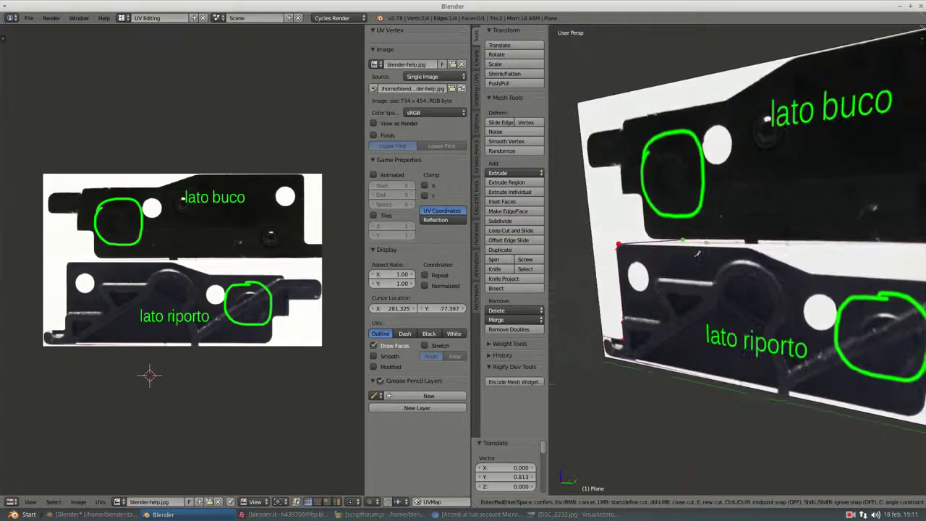
pyautogui.moveTo(854, 267)
pyautogui.mouseDown(button='middle')
pyautogui.moveTo(814, 262)
pyautogui.moveTo(855, 321)
pyautogui.moveTo(885, 286)
pyautogui.mouseUp(button='middle')
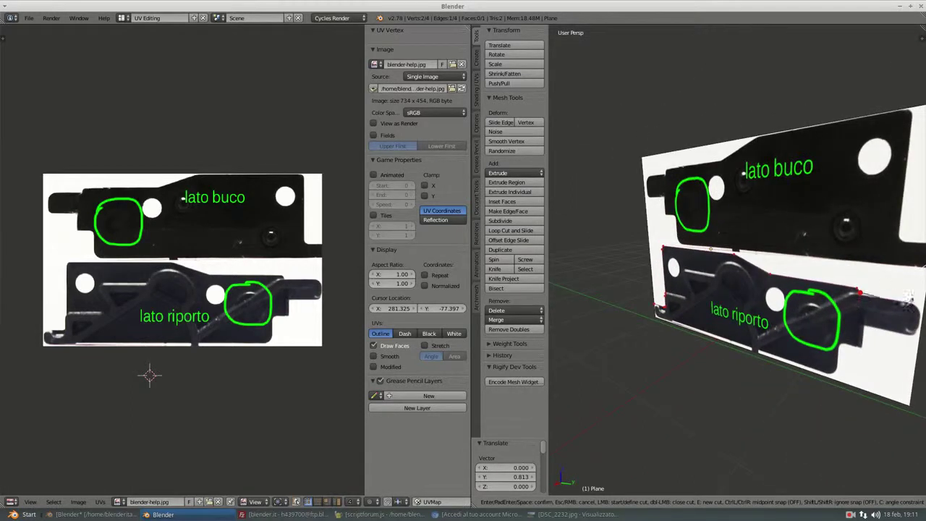
pyautogui.click(863, 294)
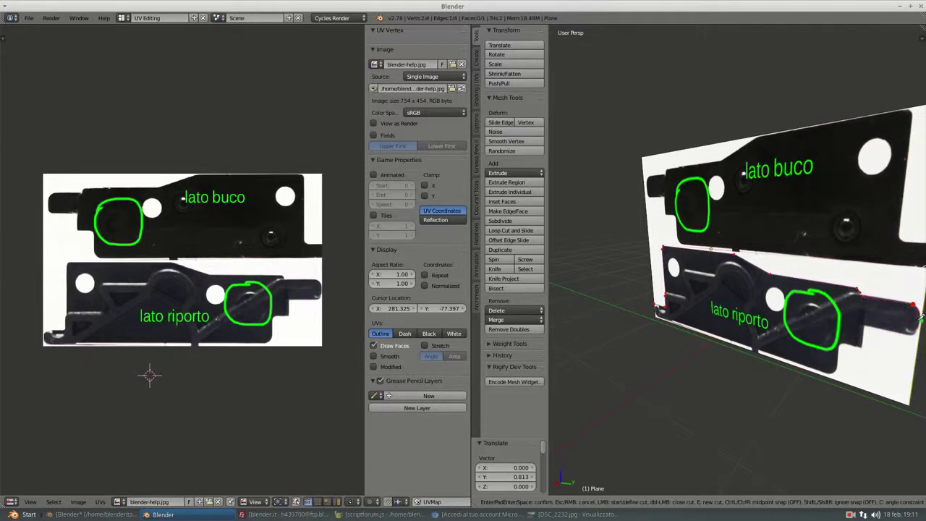
# Continue the cut around the part's right end and lower edge, closing and committing it.
pyautogui.click(913, 305)
pyautogui.click(911, 332)
pyautogui.click(865, 324)
pyautogui.click(841, 345)
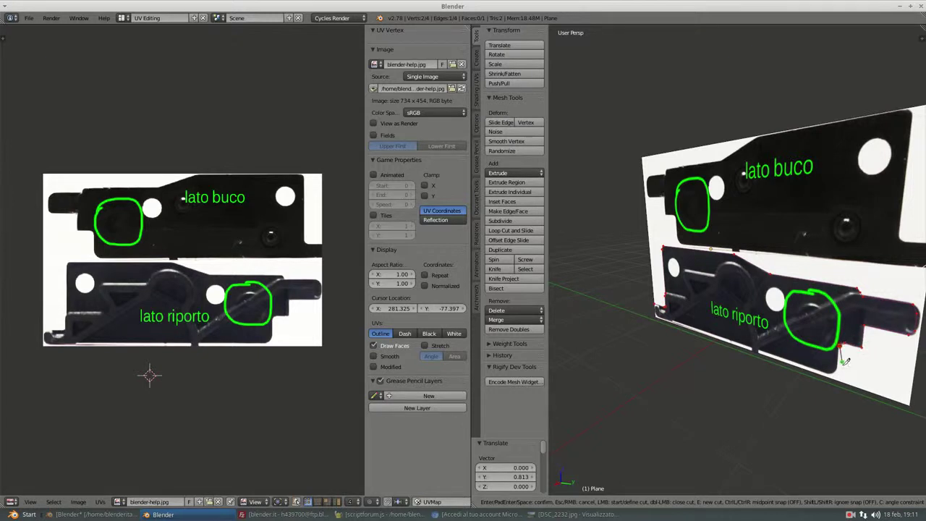
pyautogui.moveTo(841, 365); pyautogui.dragTo(871, 346, button='middle')
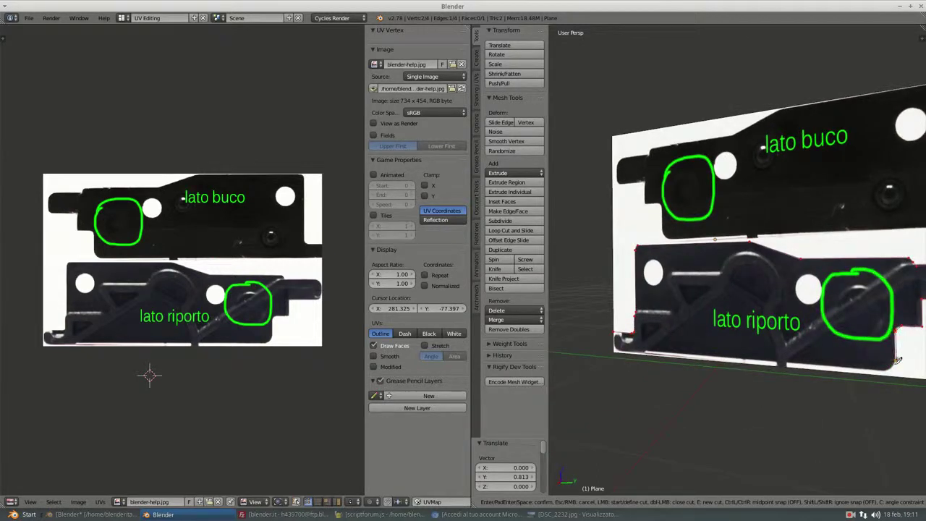
pyautogui.click(886, 369)
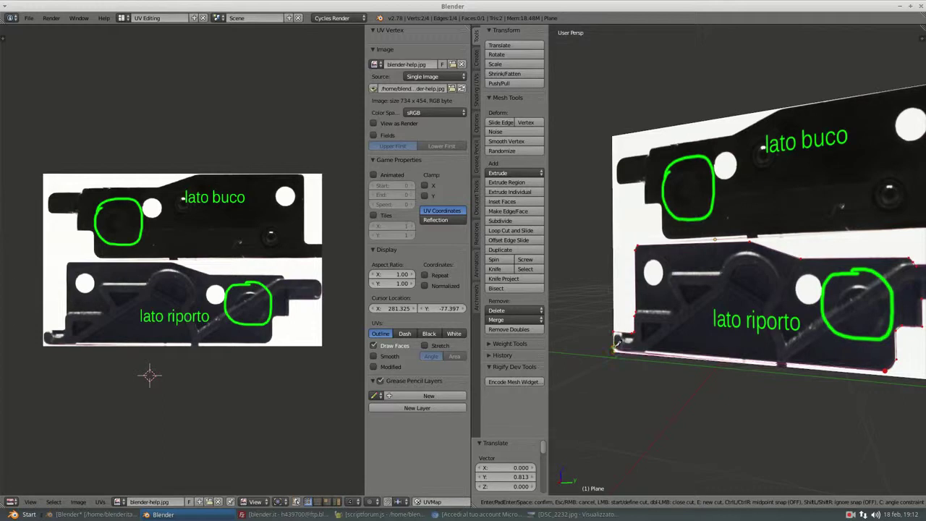
pyautogui.click(615, 344)
pyautogui.press('Return')
pyautogui.moveTo(615, 344); pyautogui.dragTo(700, 330, button='middle')
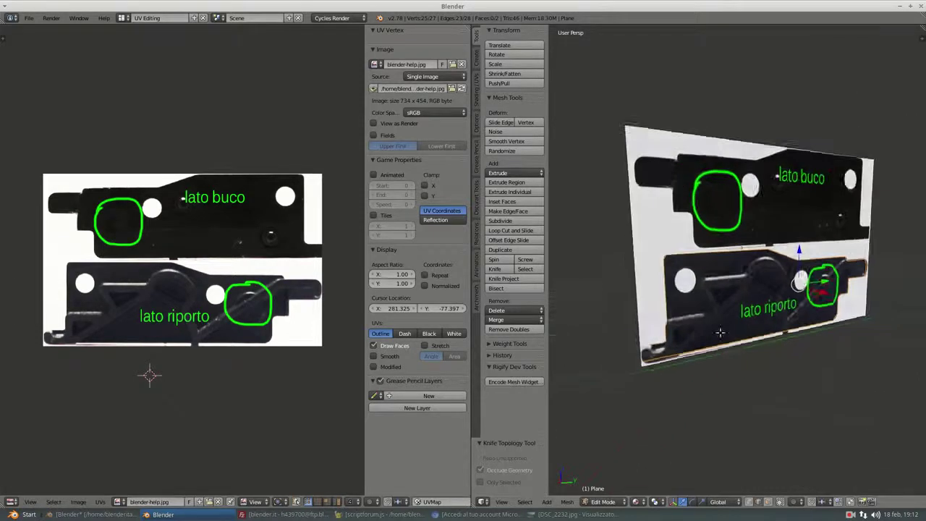
# Switch the cut plane to face selection mode.
pyautogui.rightClick(660, 250)
pyautogui.hotkey('ctrl', 'Tab')
pyautogui.click(651, 246)
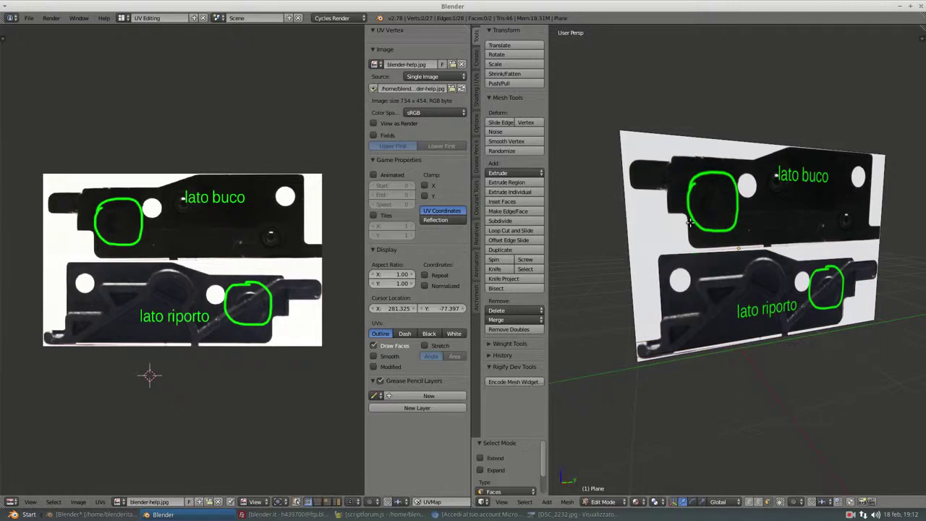
pyautogui.hotkey('ctrl', 'Tab')
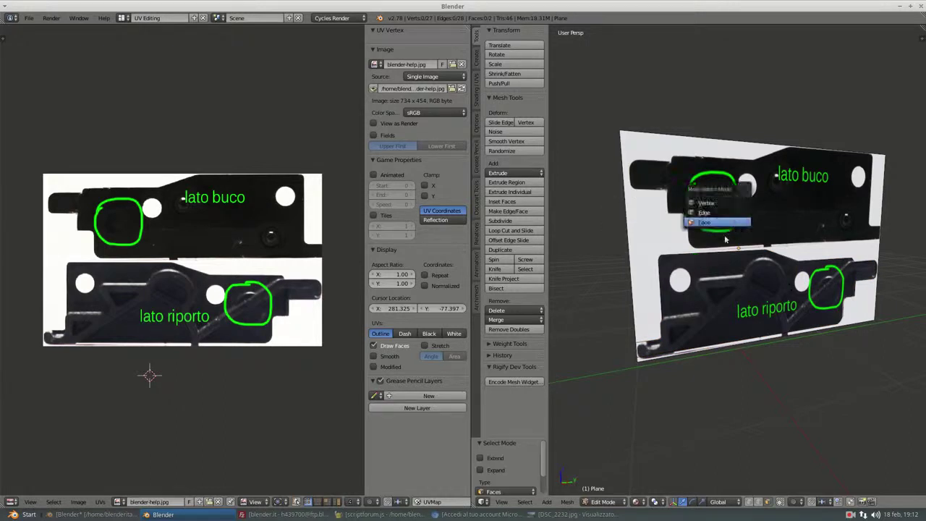
pyautogui.click(706, 226)
pyautogui.moveTo(706, 226)
pyautogui.mouseDown(button='middle')
pyautogui.moveTo(744, 222)
pyautogui.moveTo(785, 267)
pyautogui.mouseUp(button='middle')
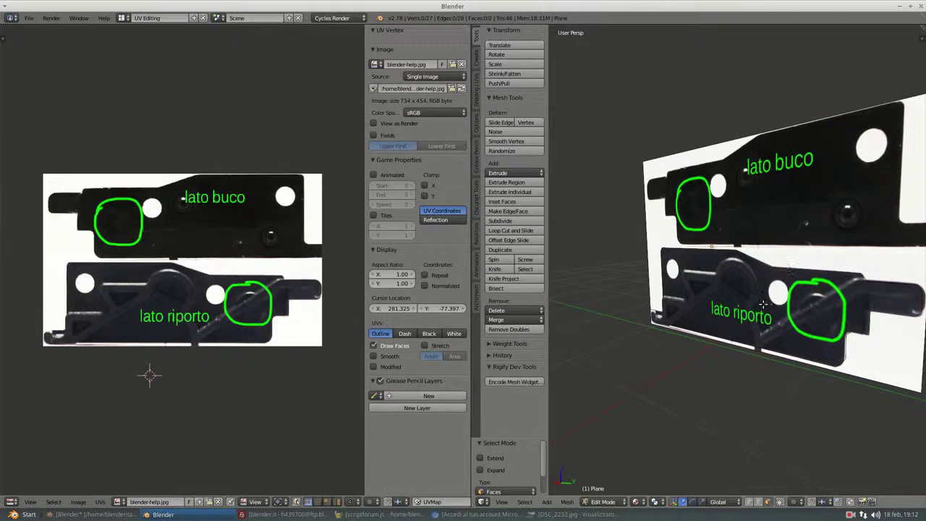
# Select the face inside the traced outline, checking it in wireframe and rendered views.
pyautogui.rightClick(781, 272)
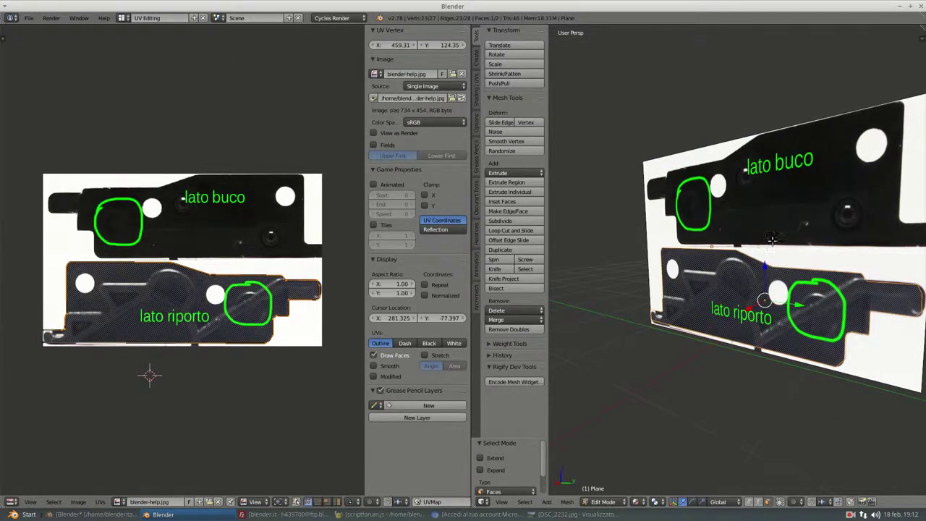
pyautogui.scroll(-2, 772, 240)
pyautogui.press('z')
pyautogui.scroll(3, 767, 244)
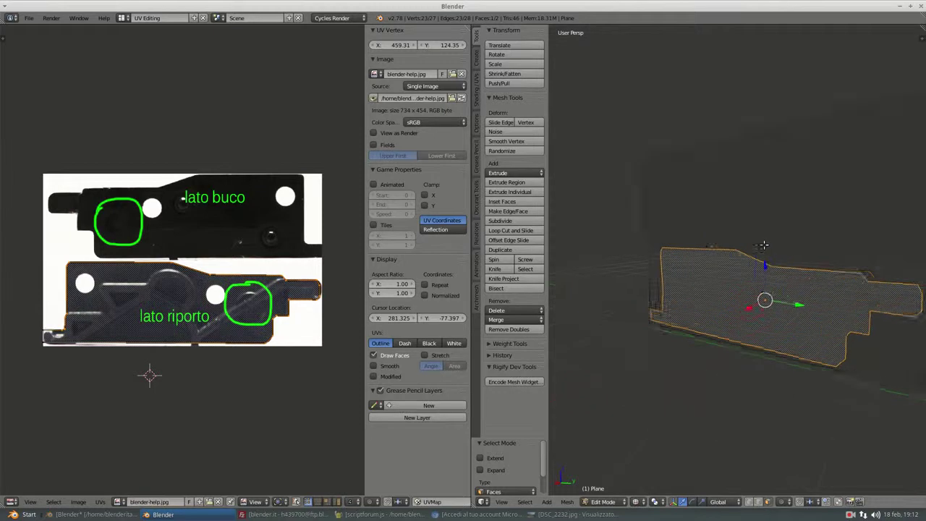
pyautogui.moveTo(769, 256)
pyautogui.mouseDown(button='middle')
pyautogui.moveTo(867, 247)
pyautogui.moveTo(772, 253)
pyautogui.mouseUp(button='middle')
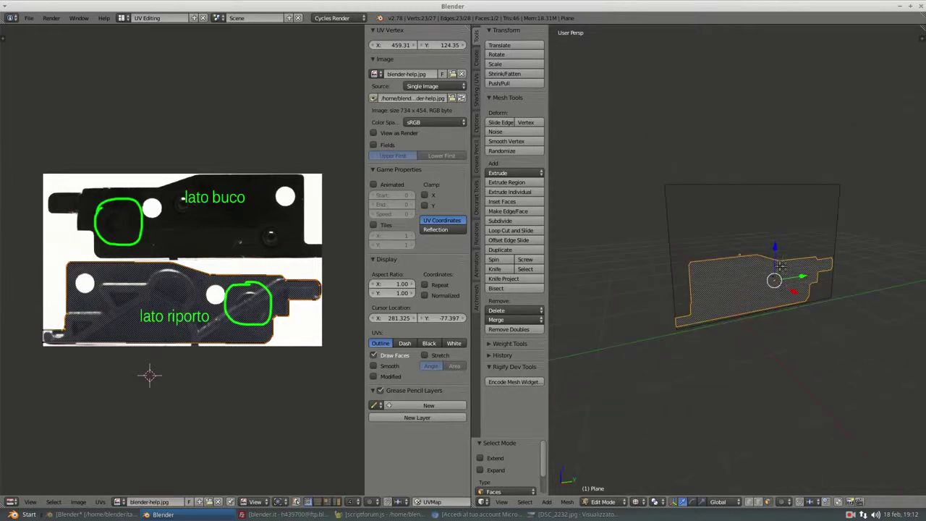
pyautogui.keyDown('shift'); pyautogui.rightClick(771, 253); pyautogui.keyUp('shift')
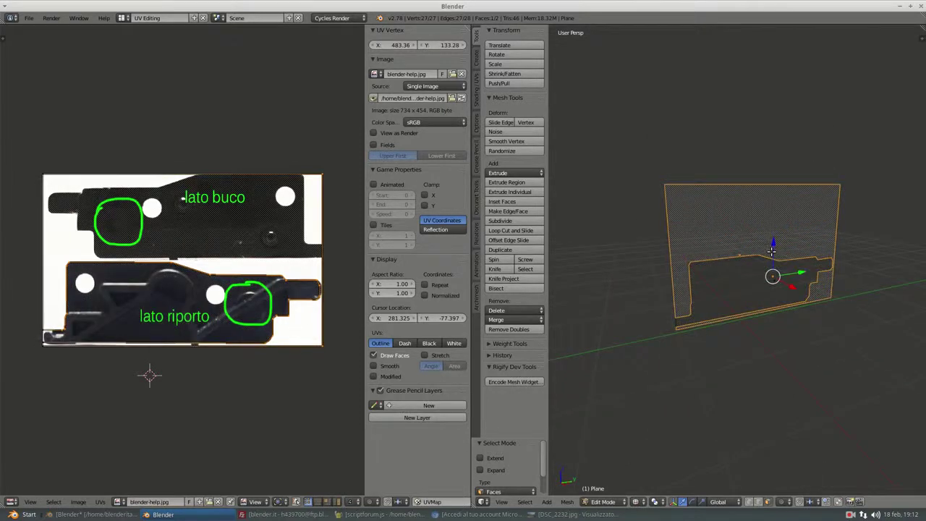
pyautogui.press('z')
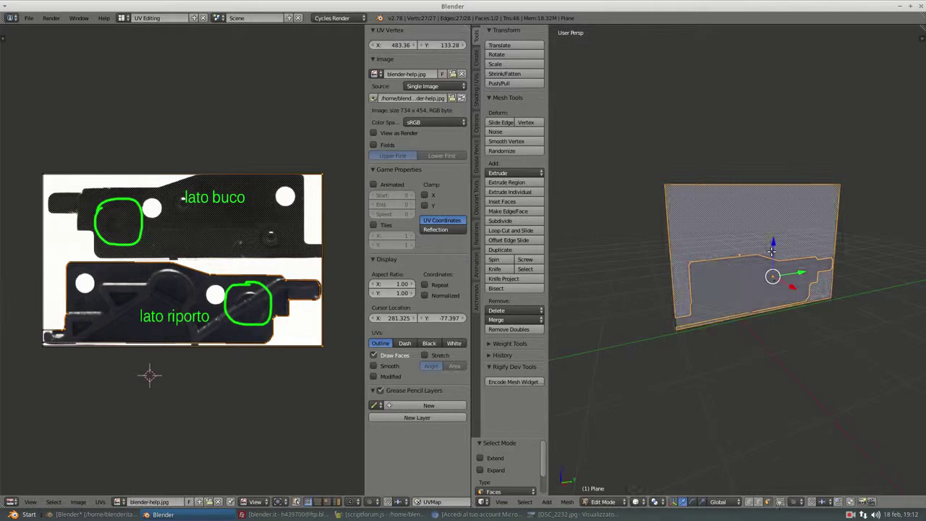
pyautogui.hotkey('shift', 'z')
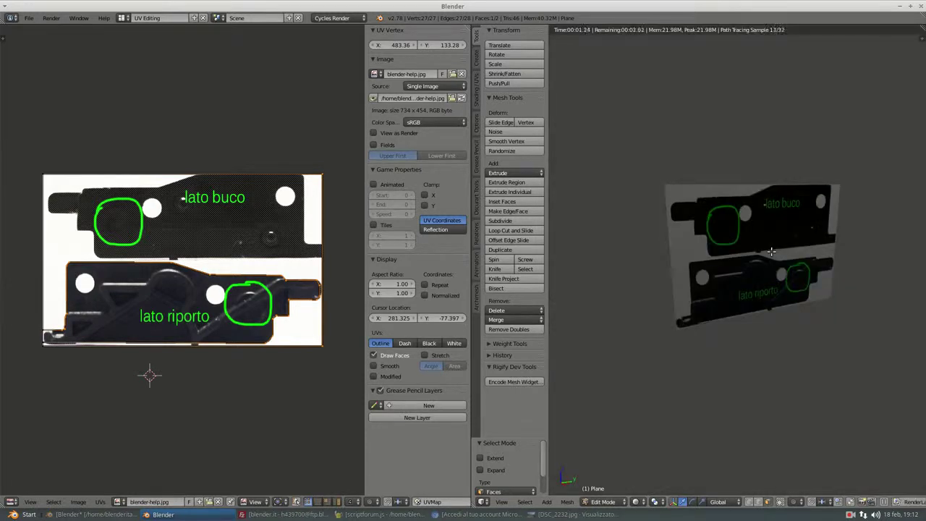
pyautogui.rightClick(771, 251)
pyautogui.hotkey('shift', 'z')
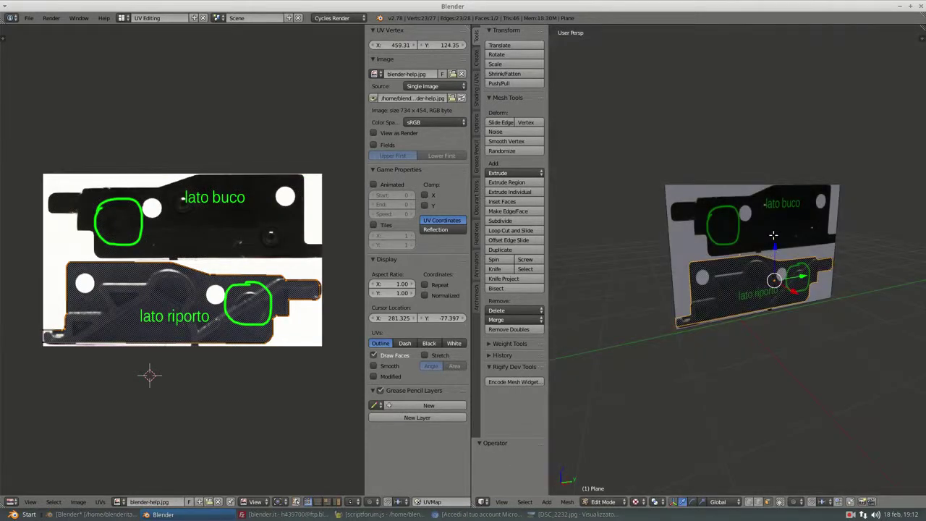
# Delete the unwanted face, leaving only the lato riporto silhouette.
pyautogui.press('a')
pyautogui.press('g')
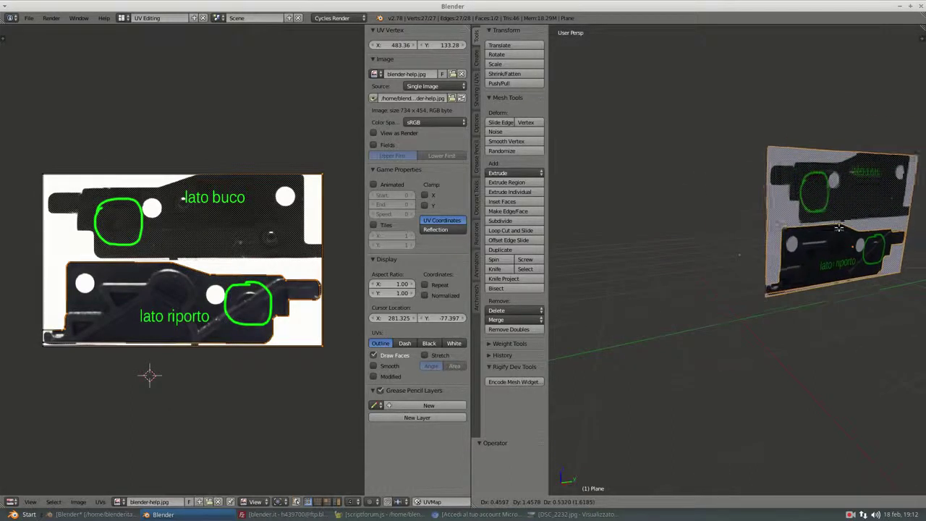
pyautogui.click(758, 242)
pyautogui.press('x')
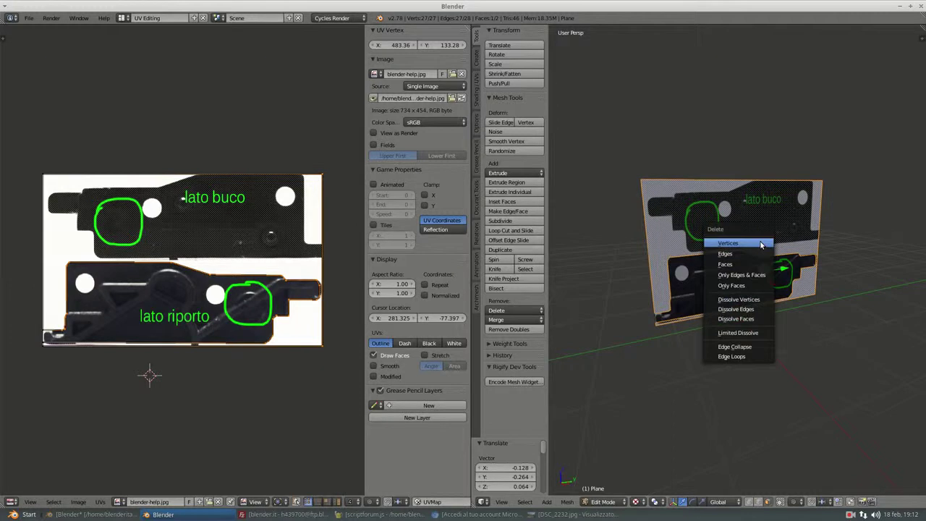
pyautogui.click(757, 265)
pyautogui.scroll(3, 790, 247)
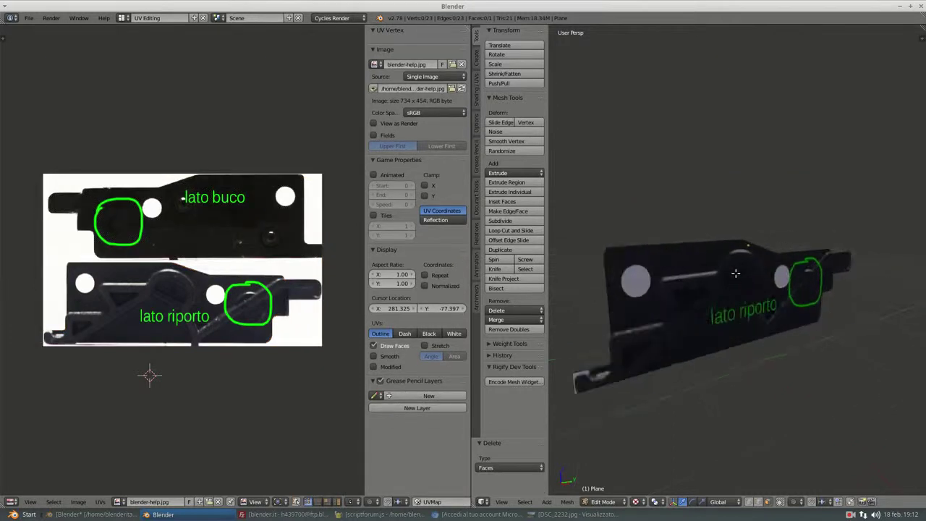
# Extrude the selected edge along Y into a new face.
pyautogui.moveTo(734, 268)
pyautogui.mouseDown(button='middle')
pyautogui.moveTo(781, 255)
pyautogui.moveTo(644, 327)
pyautogui.mouseUp(button='middle')
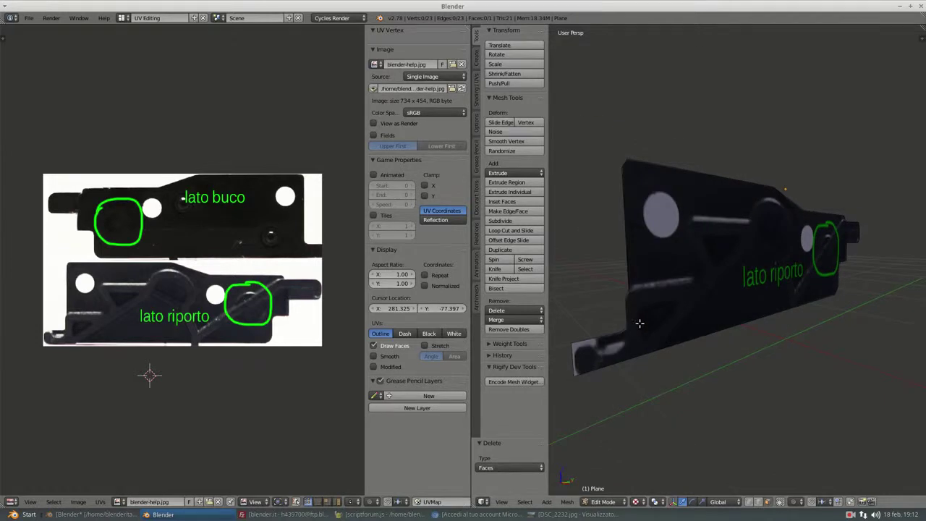
pyautogui.hotkey('ctrl', 'Tab')
pyautogui.click(623, 311)
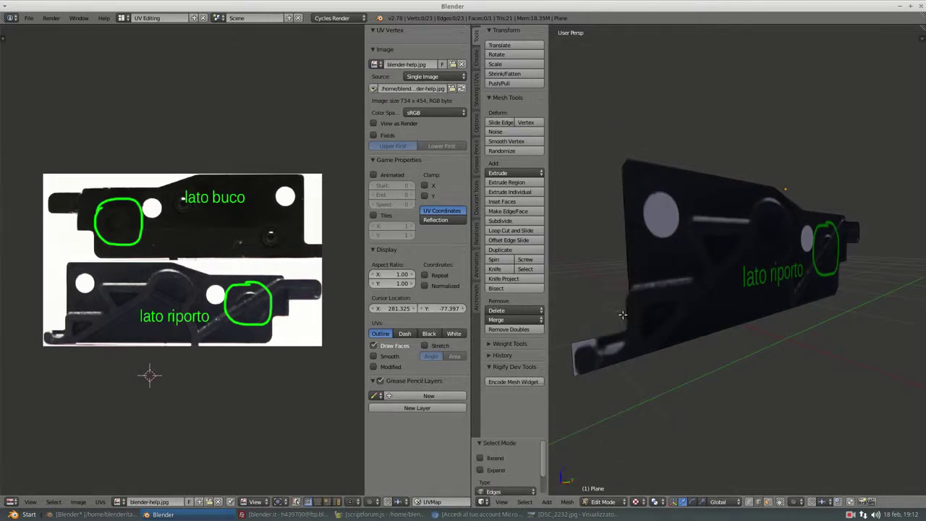
pyautogui.press('e')
pyautogui.press('y')
pyautogui.click(667, 333)
pyautogui.moveTo(667, 333); pyautogui.dragTo(595, 307, button='middle')
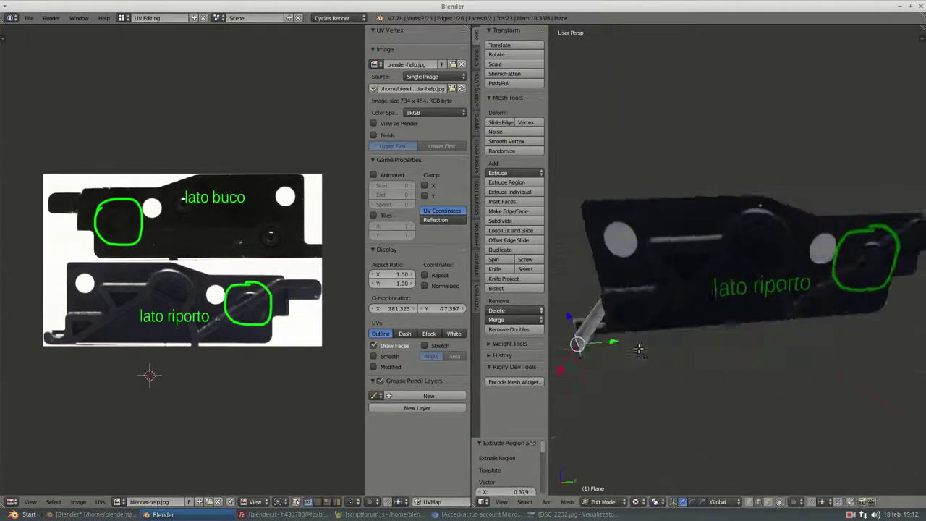
# Extrude the face into two box segments and raise the end face along Z.
pyautogui.click(780, 502)
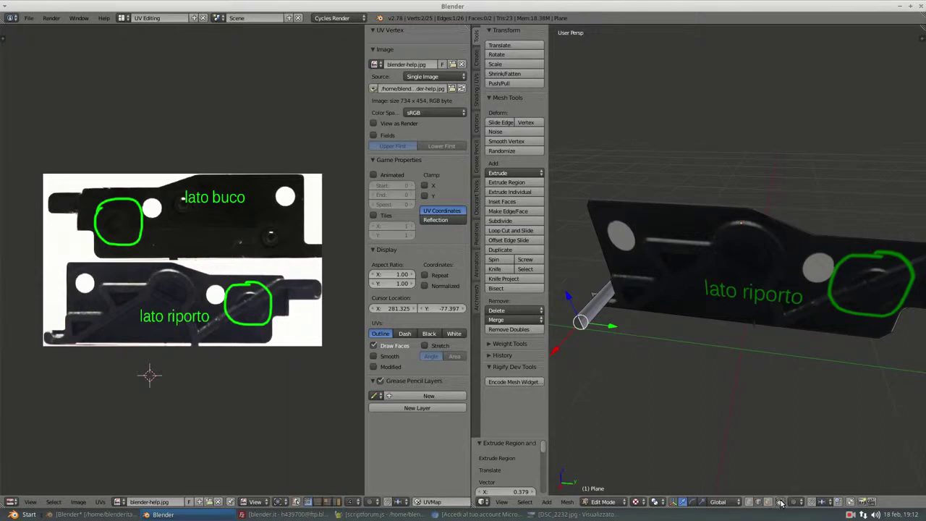
pyautogui.hotkey('ctrl', 'Tab')
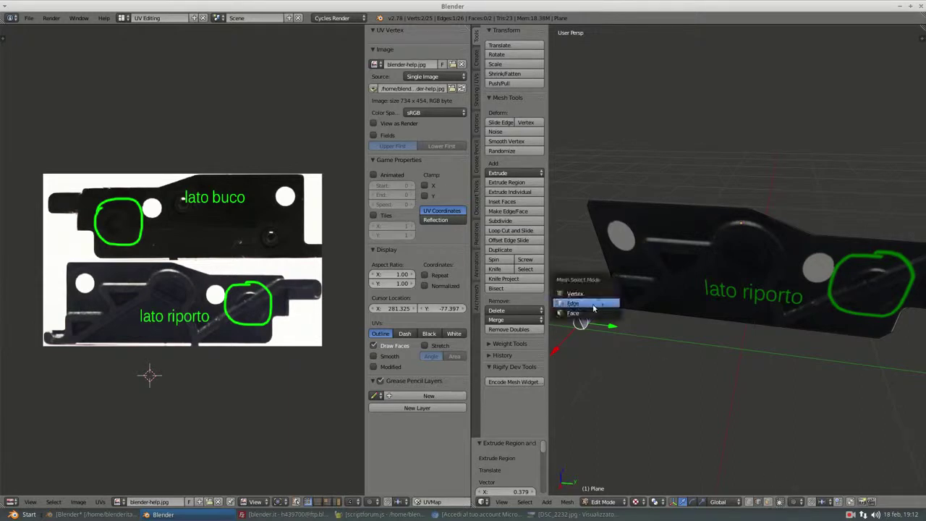
pyautogui.click(598, 303)
pyautogui.press('e')
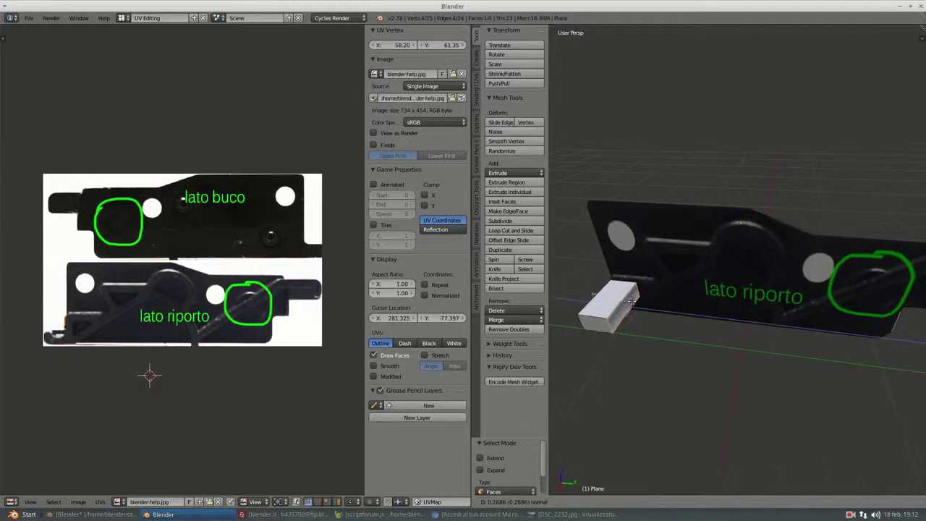
pyautogui.click(651, 298)
pyautogui.press('e')
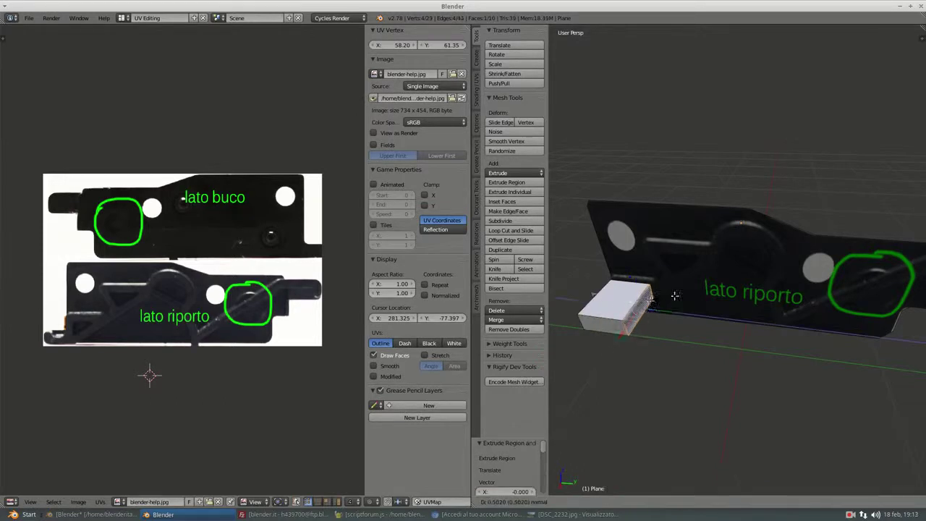
pyautogui.click(713, 297)
pyautogui.moveTo(714, 297); pyautogui.dragTo(717, 246)
# Extrude another segment along the diagonal rib and maximize the 3D view.
pyautogui.press('e')
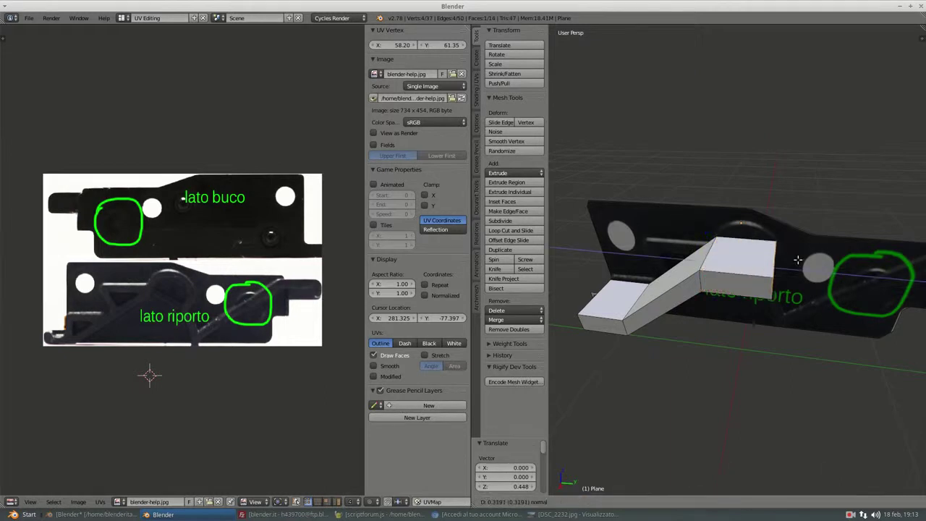
pyautogui.click(793, 266)
pyautogui.moveTo(793, 265)
pyautogui.mouseDown(button='middle')
pyautogui.moveTo(911, 237)
pyautogui.moveTo(698, 290)
pyautogui.mouseUp(button='middle')
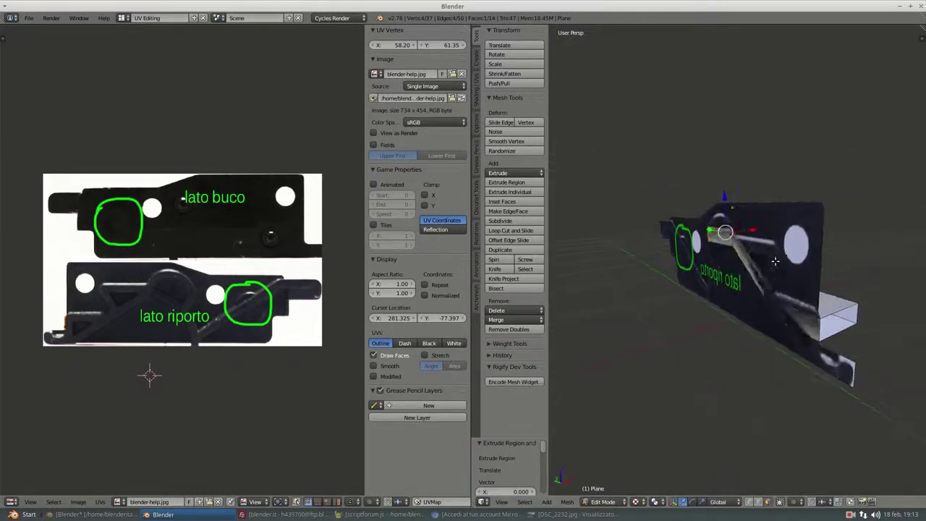
pyautogui.hotkey('shift', 'space')
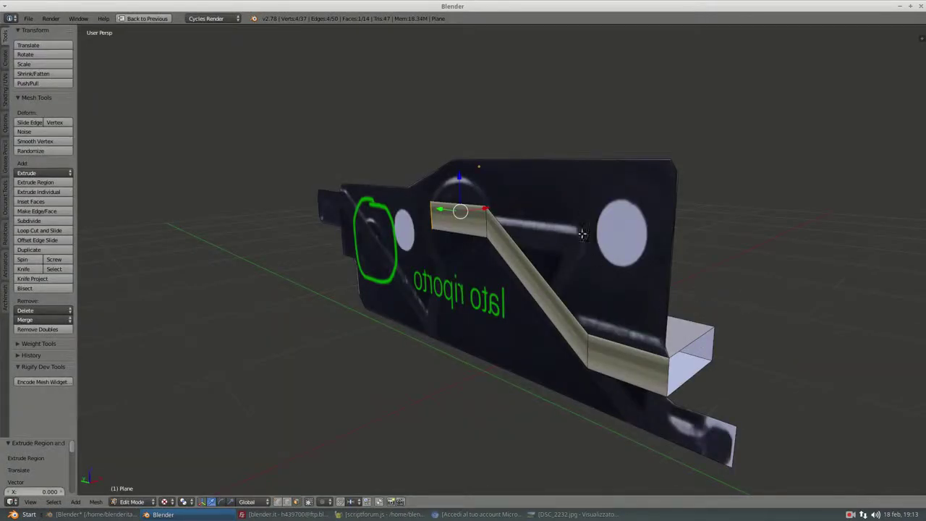
# Shift the extruded end face along X and orbit around to check it.
pyautogui.moveTo(519, 242); pyautogui.dragTo(489, 276, button='middle')
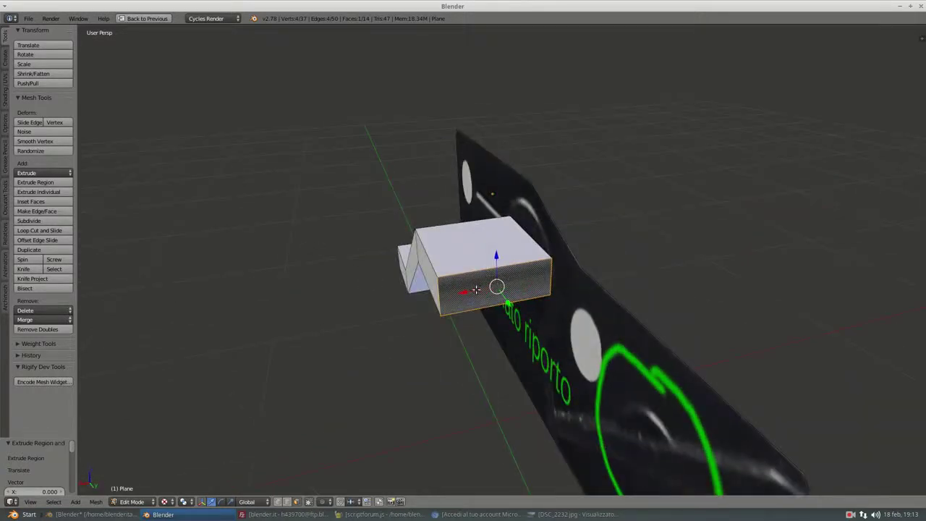
pyautogui.moveTo(472, 291); pyautogui.dragTo(372, 300)
pyautogui.moveTo(373, 300); pyautogui.dragTo(534, 305, button='middle')
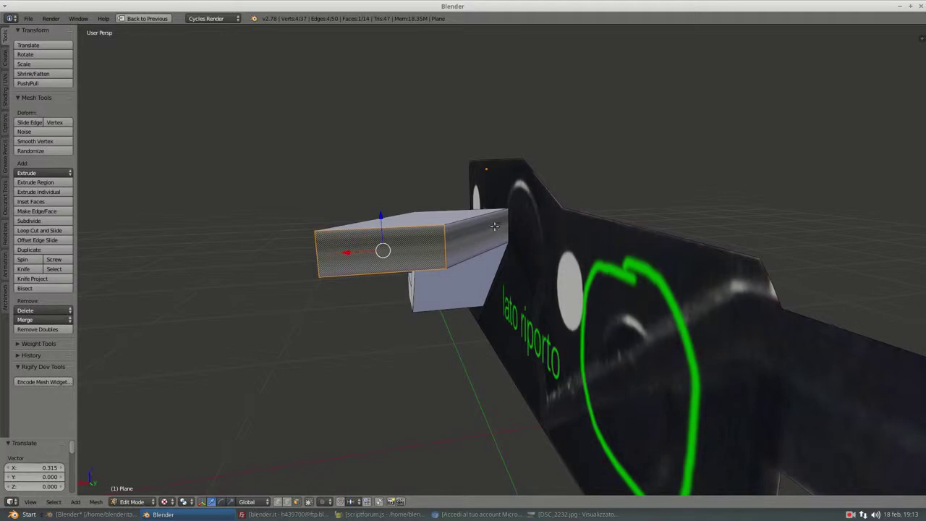
pyautogui.moveTo(533, 238)
pyautogui.mouseDown(button='middle')
pyautogui.moveTo(420, 251)
pyautogui.moveTo(601, 255)
pyautogui.moveTo(794, 243)
pyautogui.moveTo(615, 283)
pyautogui.mouseUp(button='middle')
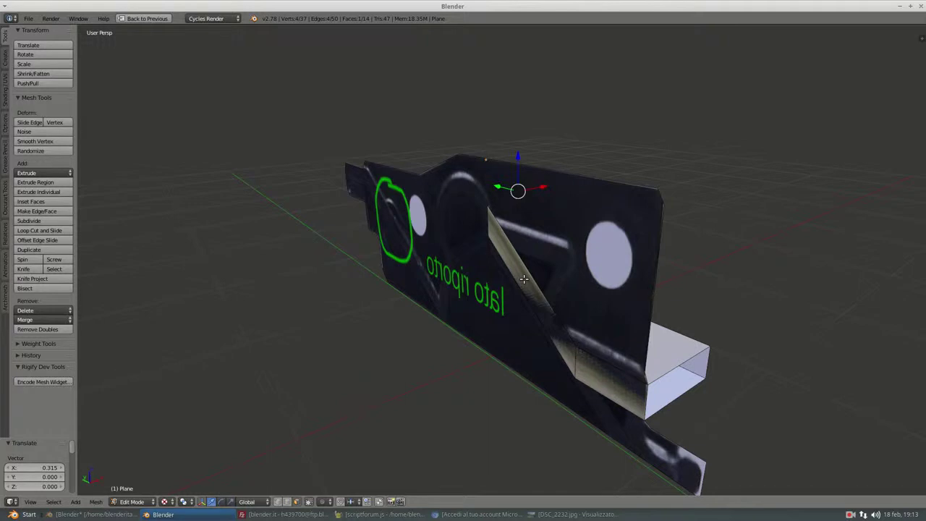
# Undo the end-face move and the extruded segments, returning to the flat 23-vertex plate.
pyautogui.hotkey('ctrl', 'z')
pyautogui.hotkey('ctrl', 'z')
pyautogui.hotkey('ctrl', 'z')
pyautogui.hotkey('ctrl', 'z')
pyautogui.hotkey('ctrl', 'z')
pyautogui.hotkey('ctrl', 'z')
pyautogui.hotkey('ctrl', 'z')
pyautogui.hotkey('ctrl', 'z')
pyautogui.moveTo(686, 303)
pyautogui.mouseDown(button='middle')
pyautogui.moveTo(564, 294)
pyautogui.moveTo(414, 329)
pyautogui.mouseUp(button='middle')
pyautogui.hotkey('ctrl', 'z')
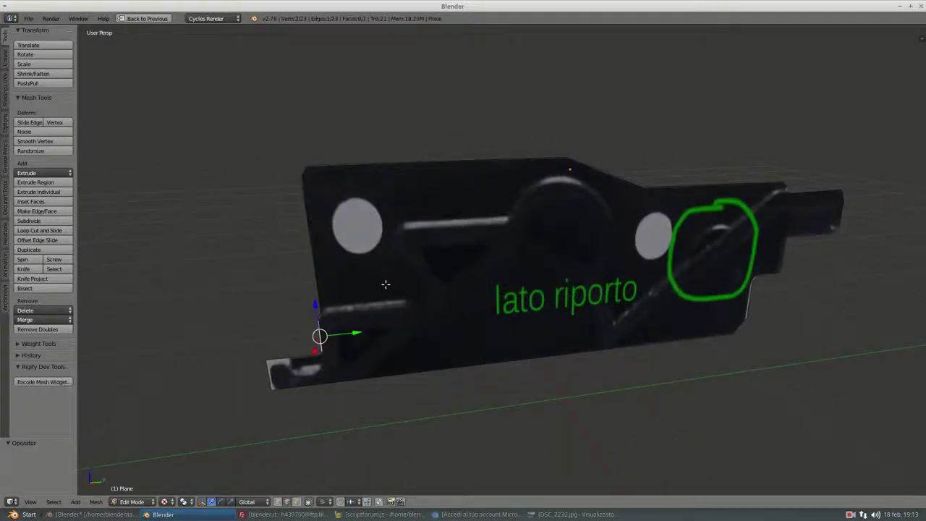
pyautogui.press('k')
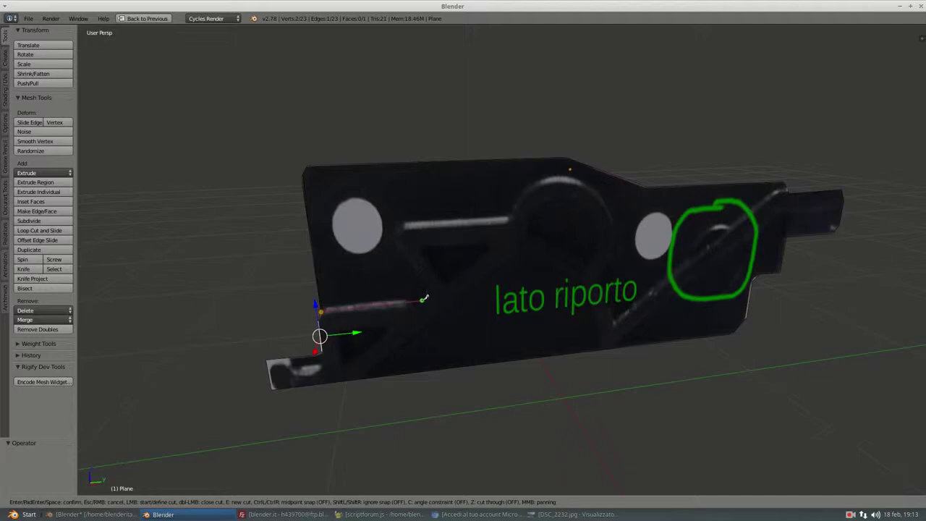
# Knife-cut along the left rib outline, from its lower left up to the central arc.
pyautogui.click(427, 292)
pyautogui.click(395, 241)
pyautogui.click(405, 225)
pyautogui.click(508, 219)
pyautogui.click(535, 188)
pyautogui.click(560, 179)
pyautogui.click(577, 184)
pyautogui.click(596, 192)
# Carry the cut down the arc and along the diagonal rib to the plate's right edge.
pyautogui.click(604, 210)
pyautogui.click(612, 224)
pyautogui.click(611, 246)
pyautogui.click(605, 266)
pyautogui.click(598, 282)
pyautogui.click(614, 324)
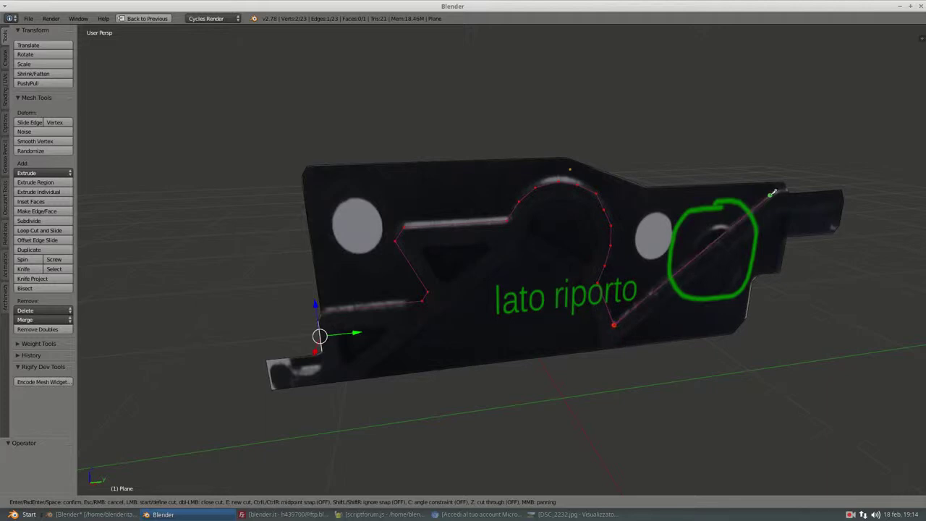
pyautogui.click(781, 190)
pyautogui.press('Return')
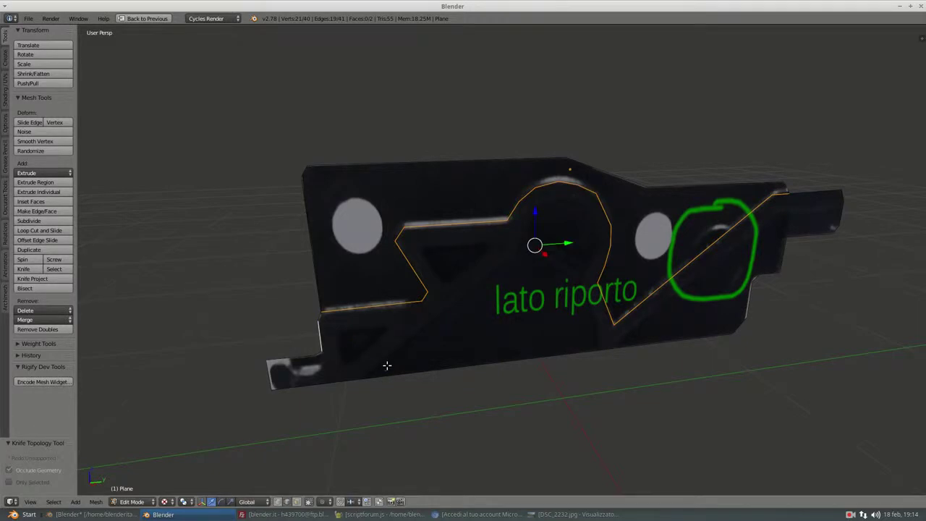
# Cut the diagonal rib from the bottom edge up to a corner and back down.
pyautogui.press('k')
pyautogui.click(360, 377)
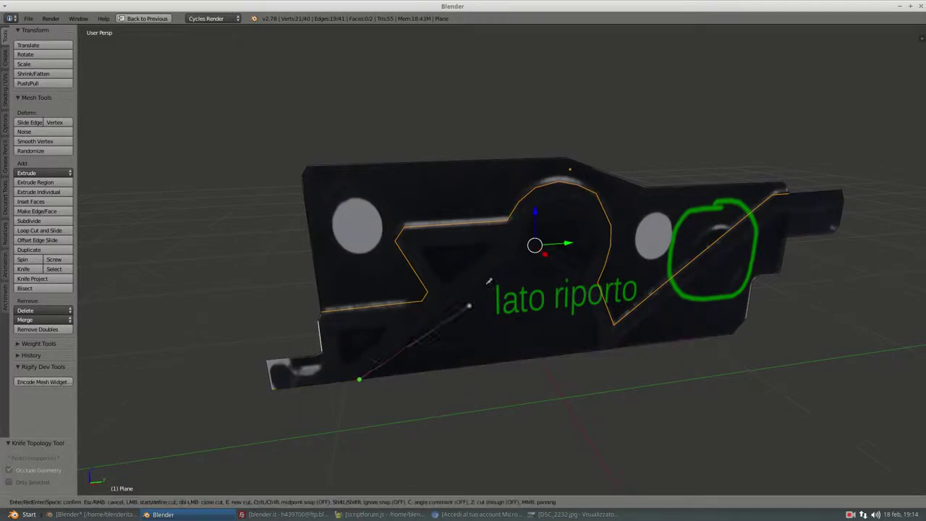
pyautogui.click(523, 241)
pyautogui.click(581, 275)
pyautogui.click(600, 347)
pyautogui.press('Return')
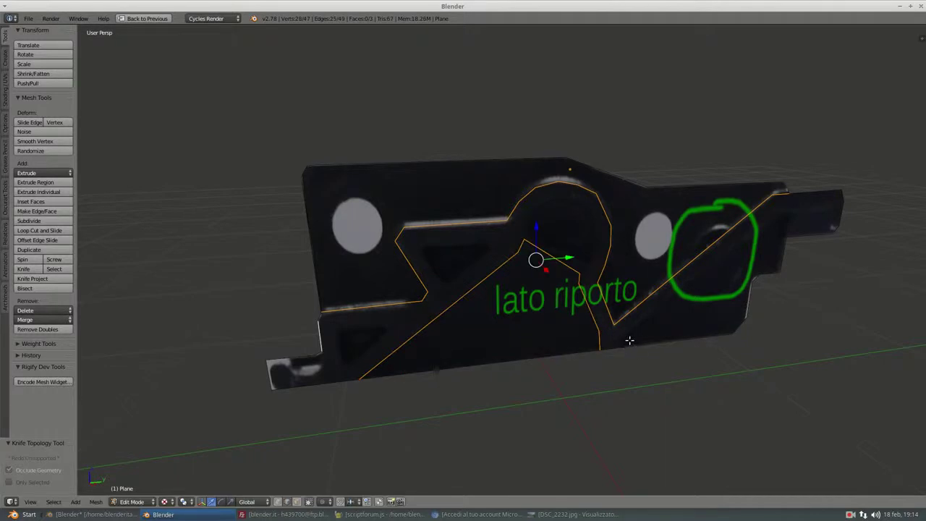
# Cut along the right side from the bottom edge to the right tab.
pyautogui.press('k')
pyautogui.click(616, 346)
pyautogui.click(773, 212)
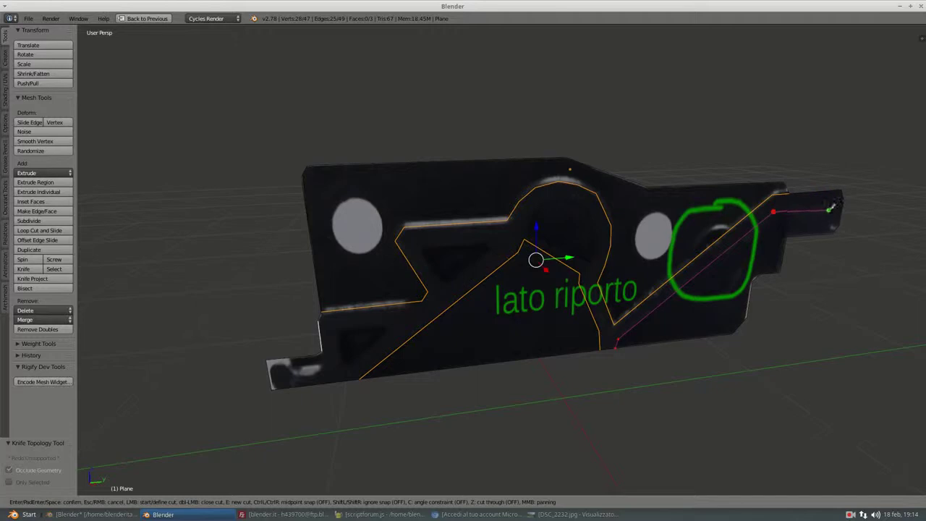
pyautogui.click(833, 208)
pyautogui.press('Return')
pyautogui.moveTo(719, 257); pyautogui.dragTo(444, 285, button='middle')
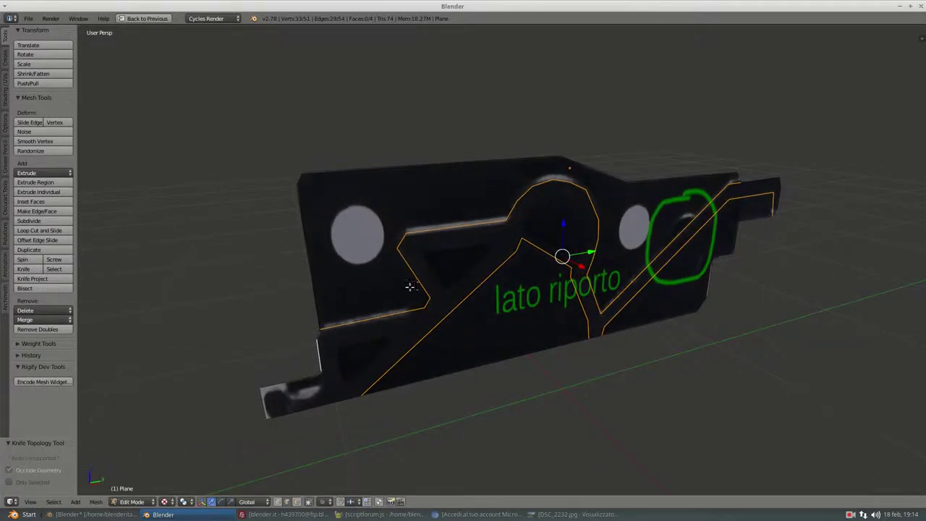
# Knife-cut a closed outline for the left triangular pocket.
pyautogui.press('k')
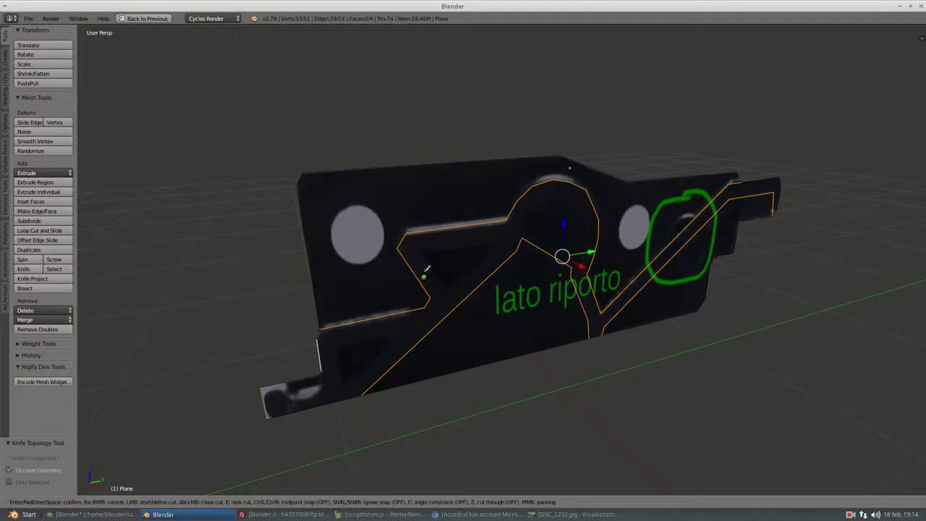
pyautogui.click(427, 260)
pyautogui.click(455, 283)
pyautogui.click(489, 246)
pyautogui.click(427, 258)
pyautogui.press('Return')
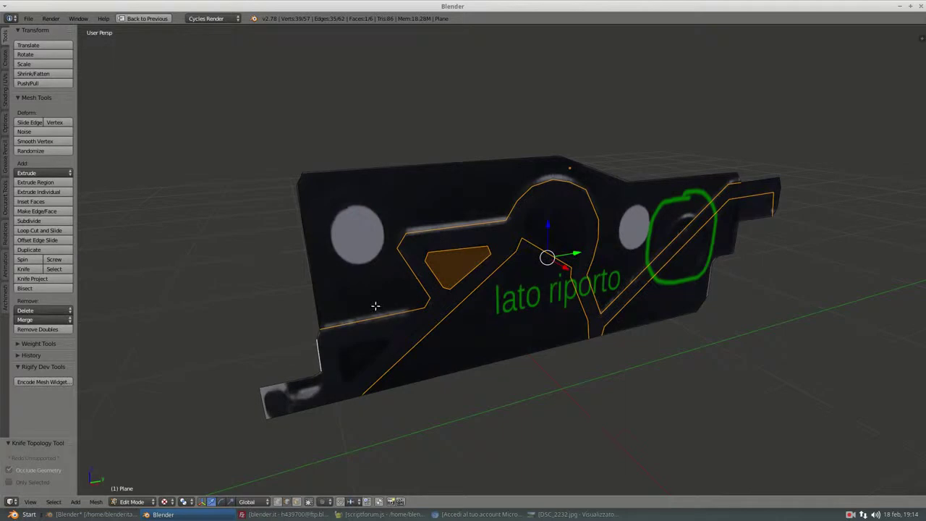
# Knife-cut a closed outline for the lower-left triangle.
pyautogui.press('k')
pyautogui.click(387, 338)
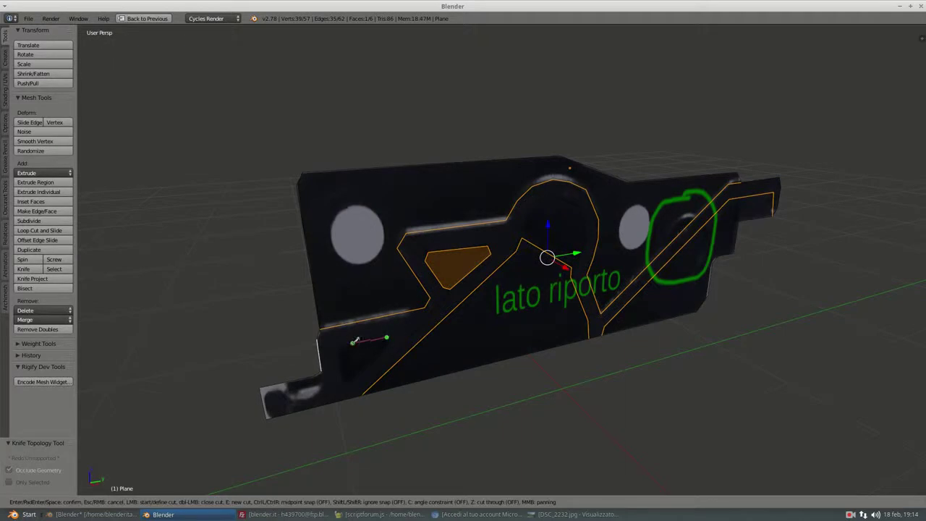
pyautogui.click(339, 353)
pyautogui.click(347, 381)
pyautogui.click(387, 338)
pyautogui.press('Return')
# Outline the opening inside the central arc as its own face, giving 72 vertices.
pyautogui.moveTo(519, 277)
pyautogui.mouseDown(button='middle')
pyautogui.moveTo(506, 264)
pyautogui.moveTo(536, 254)
pyautogui.mouseUp(button='middle')
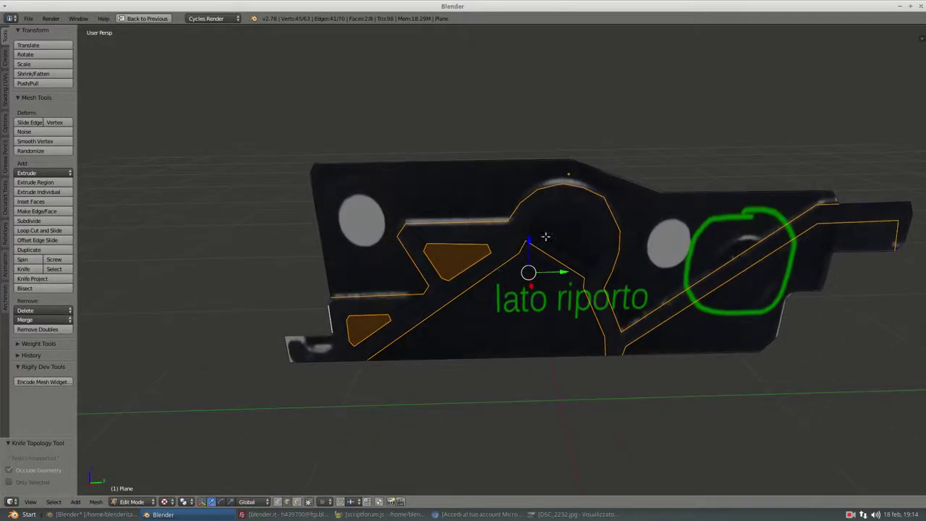
pyautogui.press('k')
pyautogui.click(560, 234)
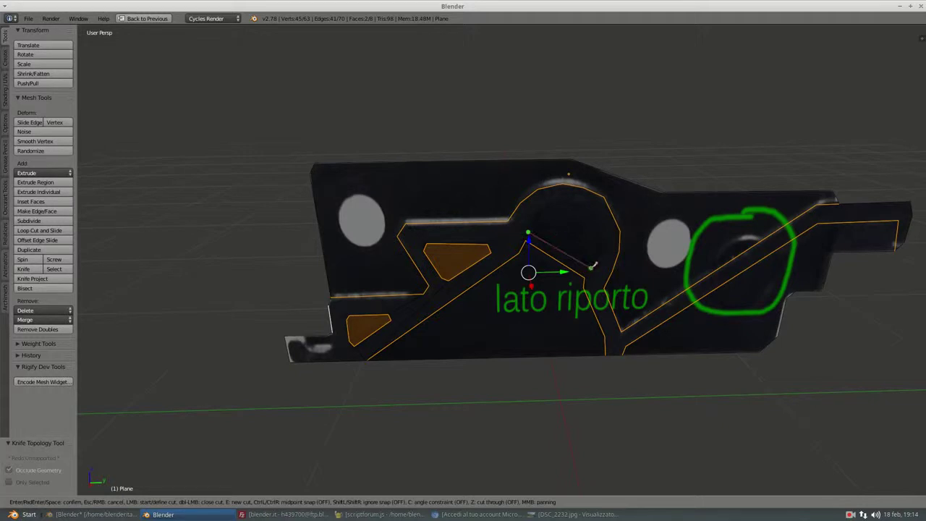
pyautogui.click(603, 250)
pyautogui.click(603, 237)
pyautogui.click(596, 222)
pyautogui.click(583, 210)
pyautogui.click(566, 203)
pyautogui.click(536, 214)
pyautogui.press('Return')
pyautogui.moveTo(531, 227)
pyautogui.mouseDown(button='middle')
pyautogui.moveTo(598, 238)
pyautogui.moveTo(402, 348)
pyautogui.mouseUp(button='middle')
# Extrude the lower tab, Y-shaped diagonal, V-shaped strip and remaining rib face up from the plate.
pyautogui.rightClick(365, 370)
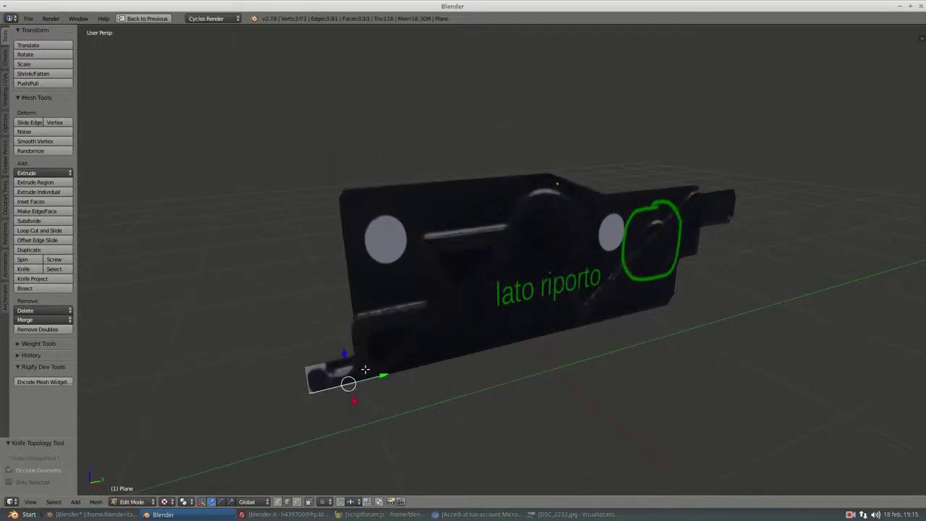
pyautogui.hotkey('ctrl', 'Tab')
pyautogui.click(366, 370)
pyautogui.rightClick(363, 364)
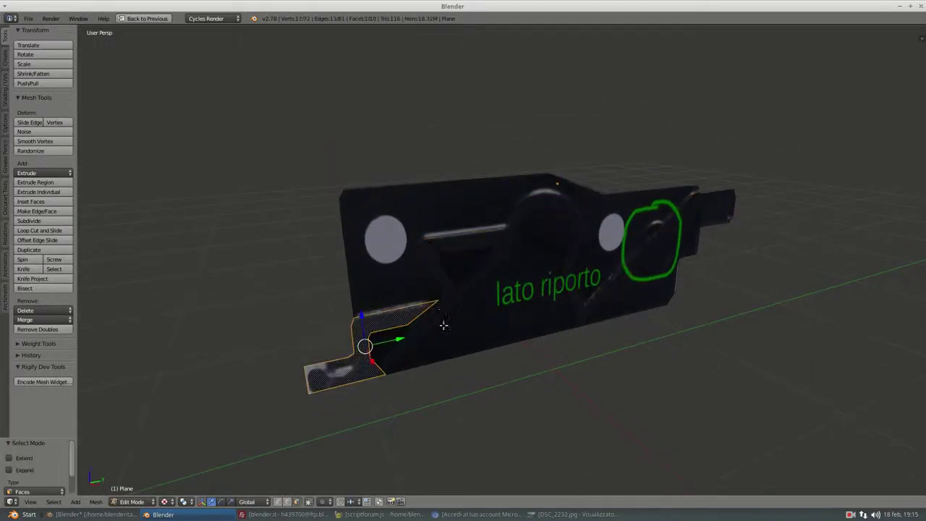
pyautogui.keyDown('shift'); pyautogui.rightClick(447, 301); pyautogui.keyUp('shift')
pyautogui.keyDown('shift'); pyautogui.rightClick(575, 238); pyautogui.keyUp('shift')
pyautogui.moveTo(575, 238)
pyautogui.mouseDown(button='middle')
pyautogui.moveTo(592, 273)
pyautogui.moveTo(511, 299)
pyautogui.moveTo(534, 306)
pyautogui.moveTo(517, 326)
pyautogui.moveTo(527, 321)
pyautogui.moveTo(490, 290)
pyautogui.moveTo(449, 307)
pyautogui.moveTo(663, 284)
pyautogui.moveTo(533, 253)
pyautogui.moveTo(554, 249)
pyautogui.moveTo(536, 260)
pyautogui.moveTo(569, 254)
pyautogui.moveTo(370, 264)
pyautogui.moveTo(463, 260)
pyautogui.moveTo(391, 266)
pyautogui.moveTo(409, 270)
pyautogui.mouseUp(button='middle')
pyautogui.keyDown('shift'); pyautogui.rightClick(592, 273); pyautogui.keyUp('shift')
pyautogui.press('e')
pyautogui.click(533, 311)
pyautogui.press('a')
pyautogui.moveTo(371, 299)
pyautogui.mouseDown(button='middle')
pyautogui.moveTo(516, 271)
pyautogui.moveTo(524, 244)
pyautogui.moveTo(571, 245)
pyautogui.mouseUp(button='middle')
# Select the plate's top, right, bottom and left outline edges and extrude them along X.
pyautogui.hotkey('ctrl', 'Tab')
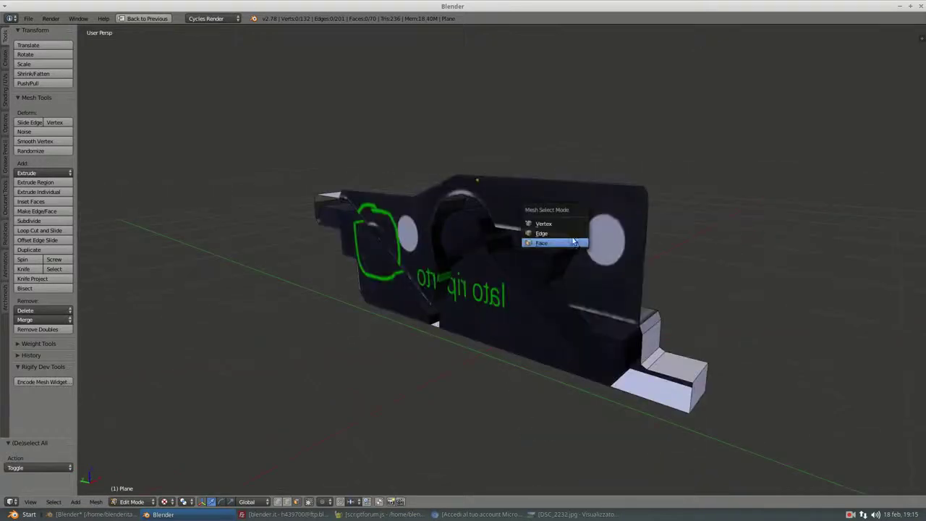
pyautogui.click(550, 233)
pyautogui.click(590, 182)
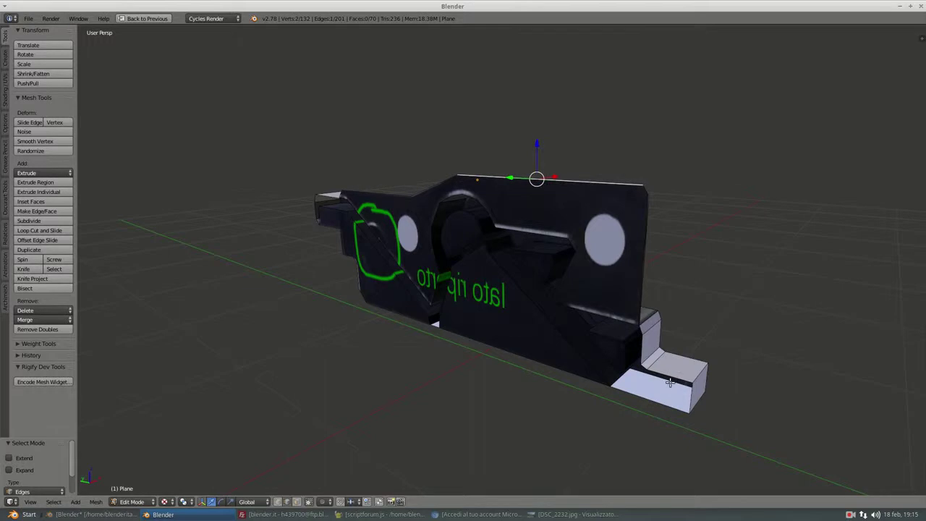
pyautogui.keyDown('ctrl'); pyautogui.click(670, 380); pyautogui.keyUp('ctrl')
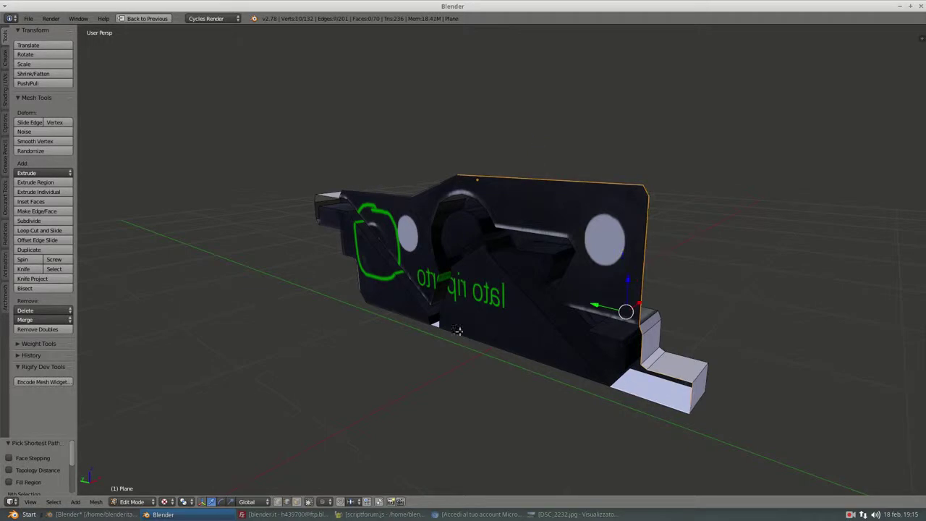
pyautogui.keyDown('ctrl'); pyautogui.click(404, 316); pyautogui.keyUp('ctrl')
pyautogui.keyDown('ctrl'); pyautogui.click(337, 242); pyautogui.keyUp('ctrl')
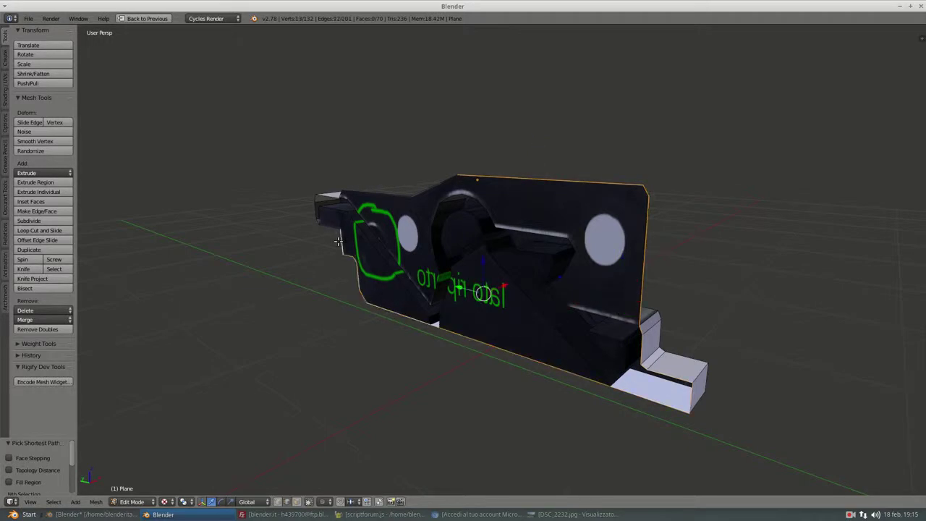
pyautogui.keyDown('ctrl'); pyautogui.click(327, 195); pyautogui.keyUp('ctrl')
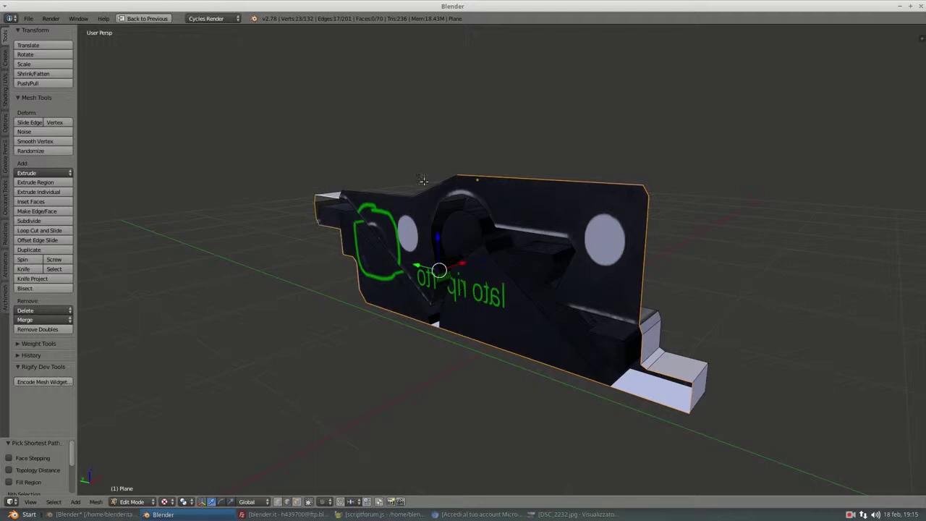
pyautogui.moveTo(327, 195); pyautogui.dragTo(421, 221, button='middle')
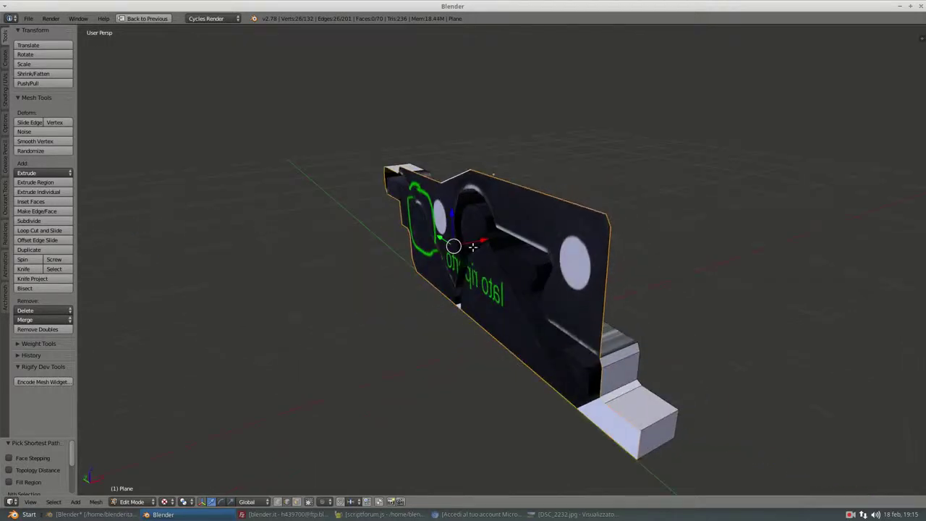
pyautogui.press('e')
pyautogui.press('x')
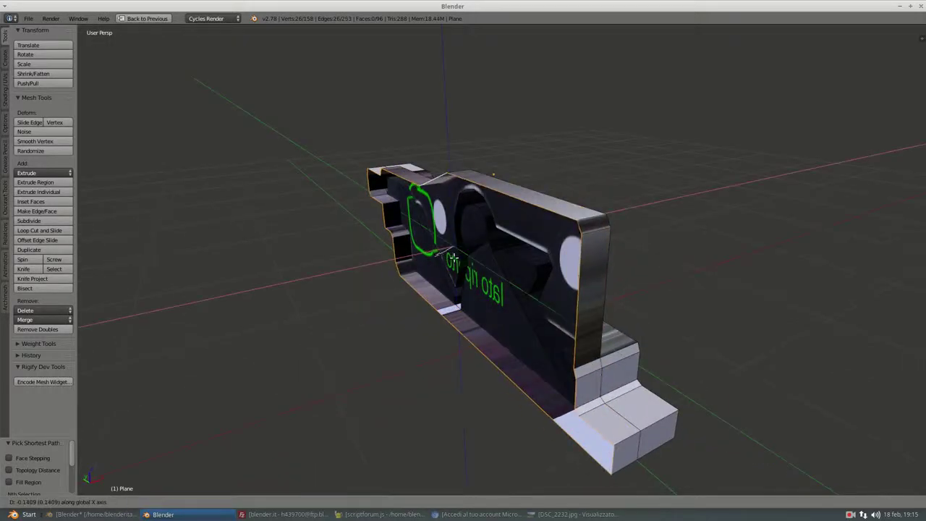
pyautogui.click(452, 258)
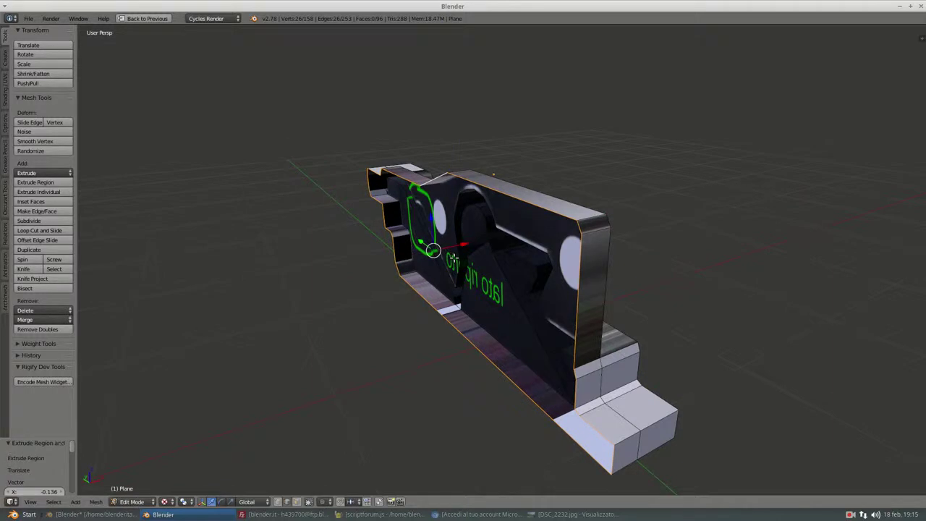
# Fill the selected outline loop with one face and orbit to inspect it.
pyautogui.press('f')
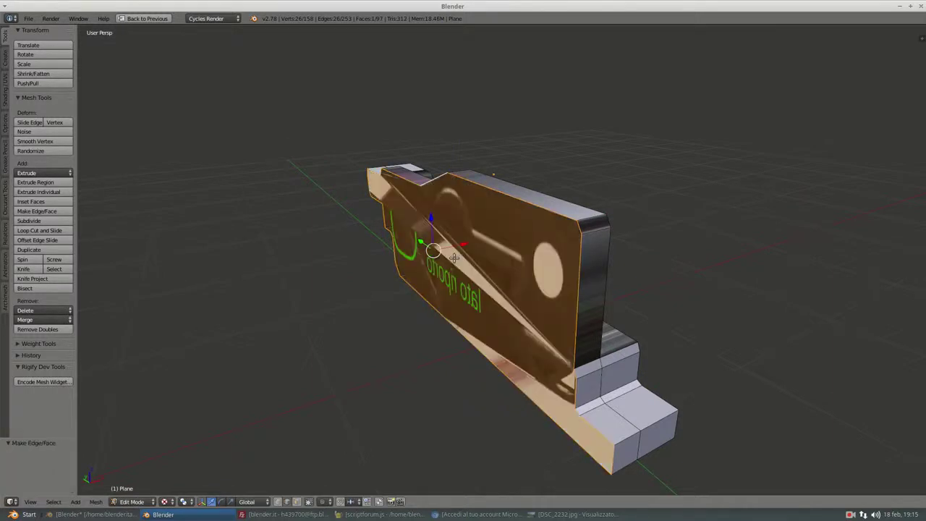
pyautogui.moveTo(454, 258); pyautogui.dragTo(500, 277, button='middle')
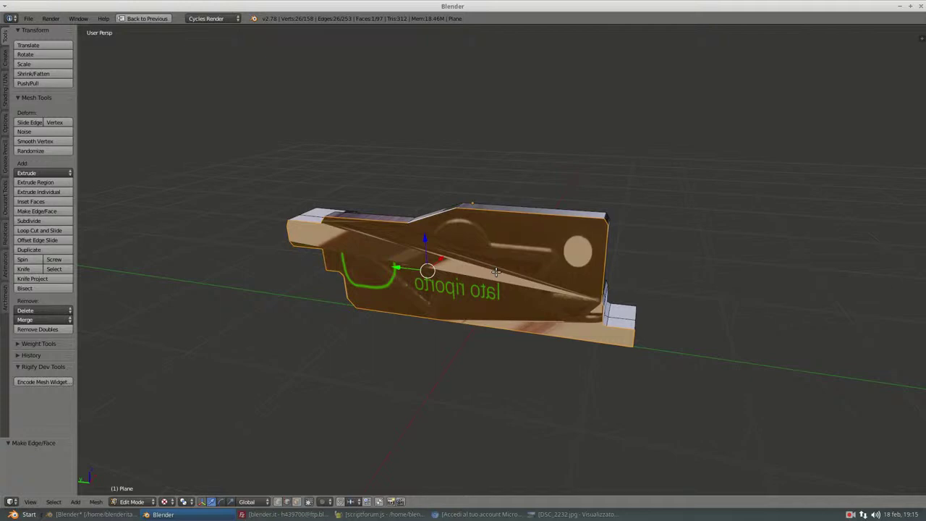
pyautogui.moveTo(496, 271)
pyautogui.mouseDown(button='middle')
pyautogui.moveTo(420, 269)
pyautogui.moveTo(368, 279)
pyautogui.moveTo(619, 298)
pyautogui.moveTo(372, 270)
pyautogui.moveTo(562, 288)
pyautogui.mouseUp(button='middle')
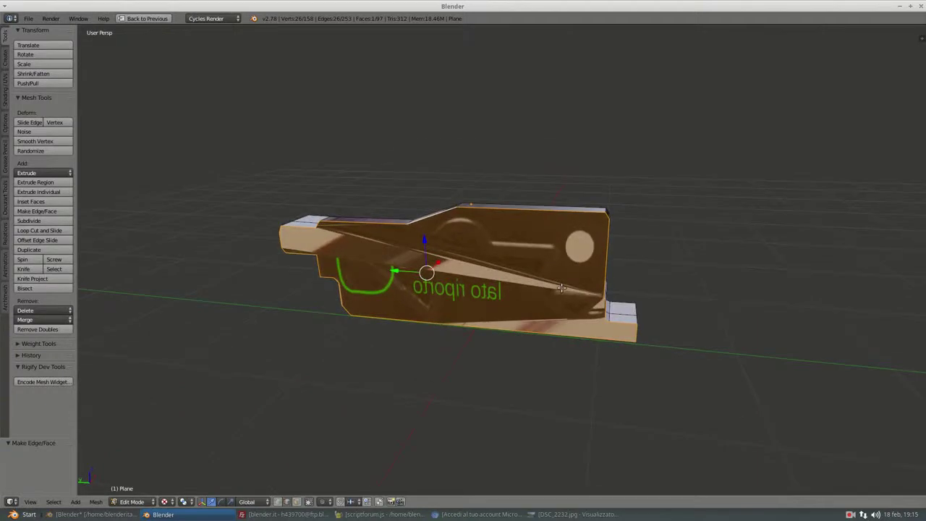
# Unwrap the new capping face and return to the UV Editing layout.
pyautogui.press('u')
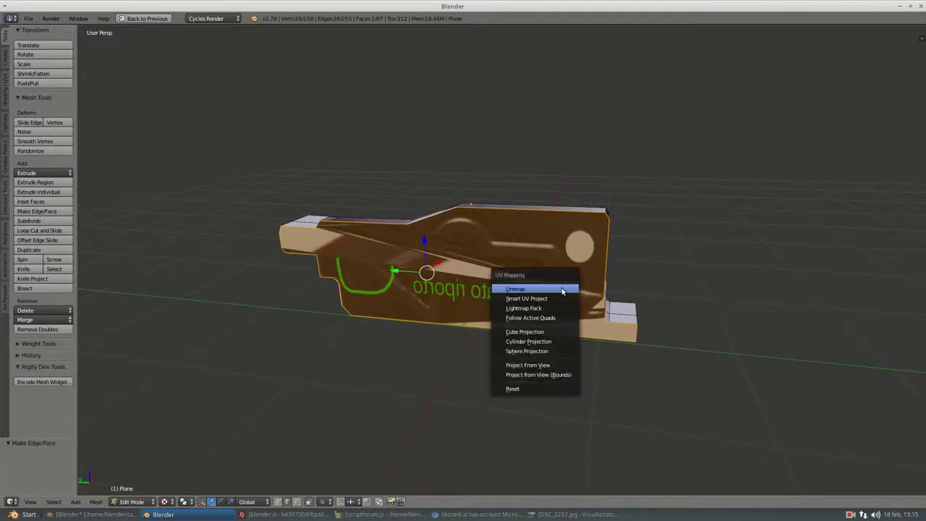
pyautogui.click(562, 288)
pyautogui.scroll(-2, 487, 288)
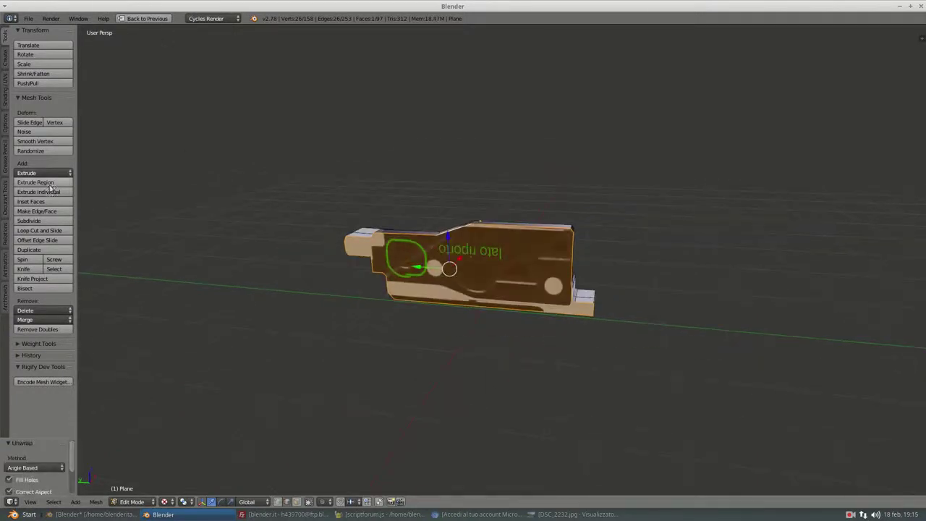
pyautogui.click(130, 18)
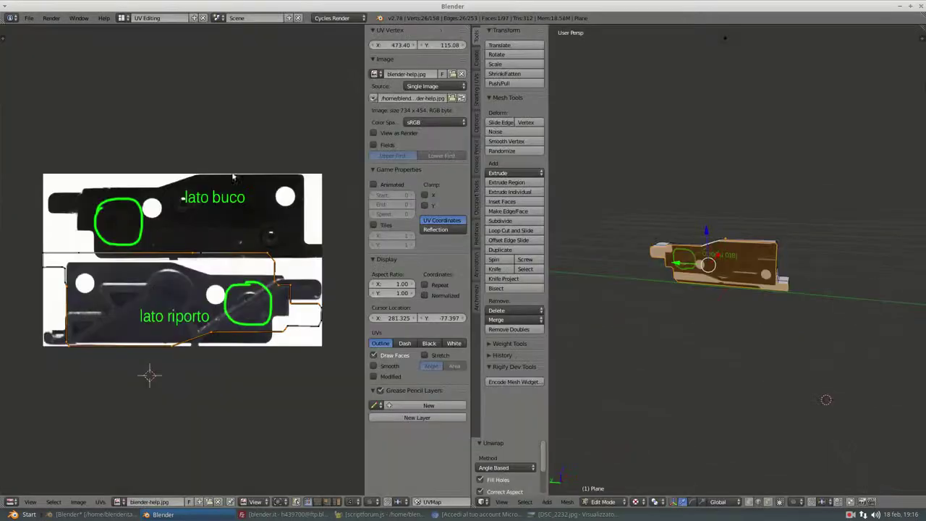
# Move the UV island onto the upper photo half, rotate it 180° and scale it to 0.927.
pyautogui.press('a')
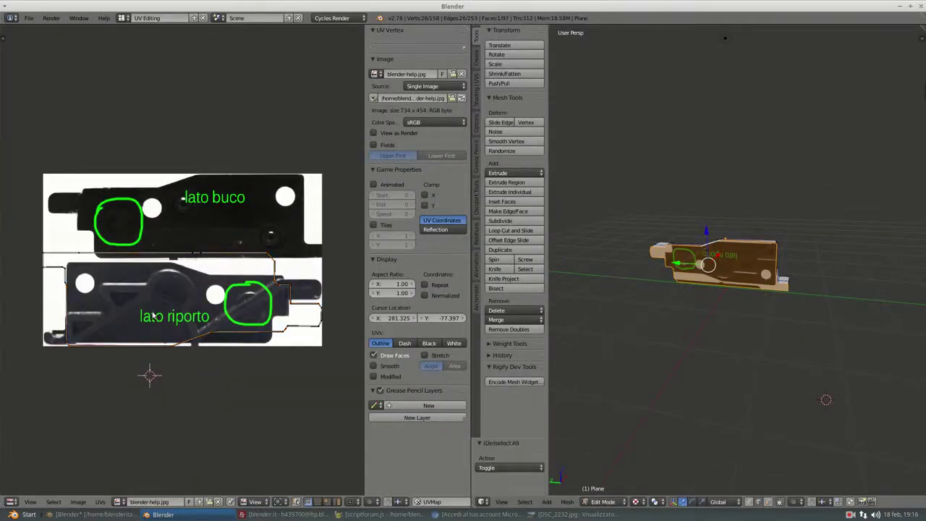
pyautogui.press('a')
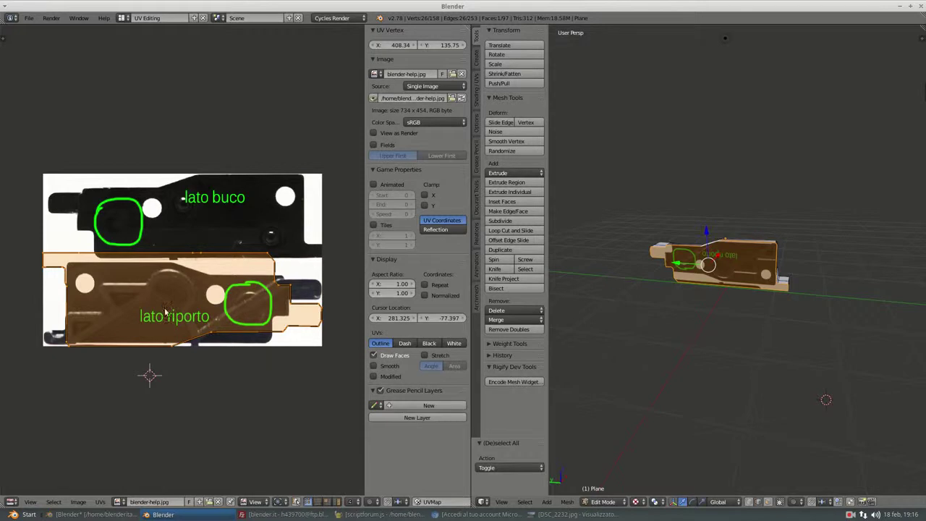
pyautogui.press('g')
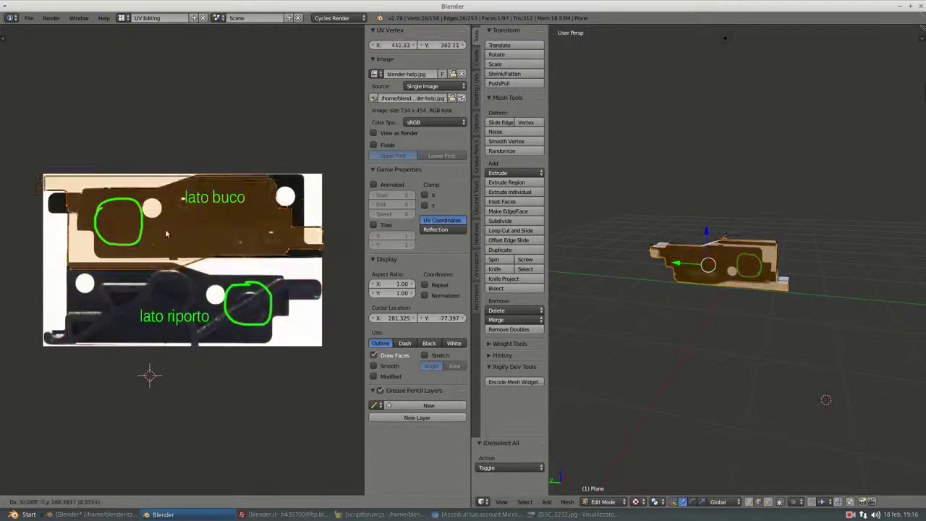
pyautogui.click(165, 227)
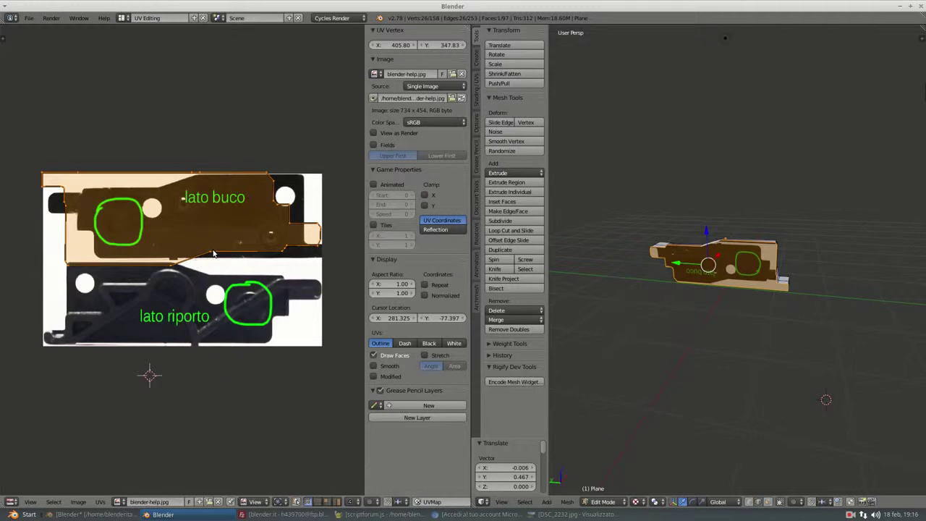
pyautogui.press('r')
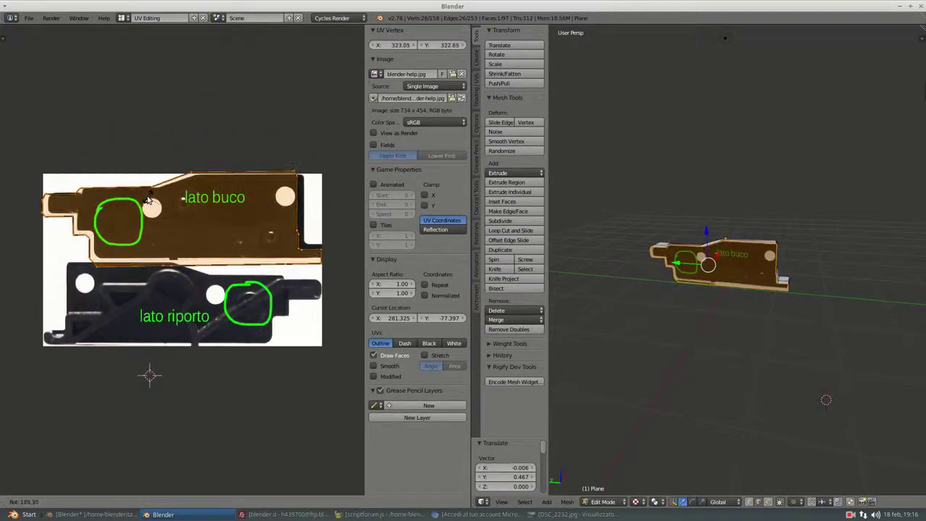
pyautogui.click(167, 220)
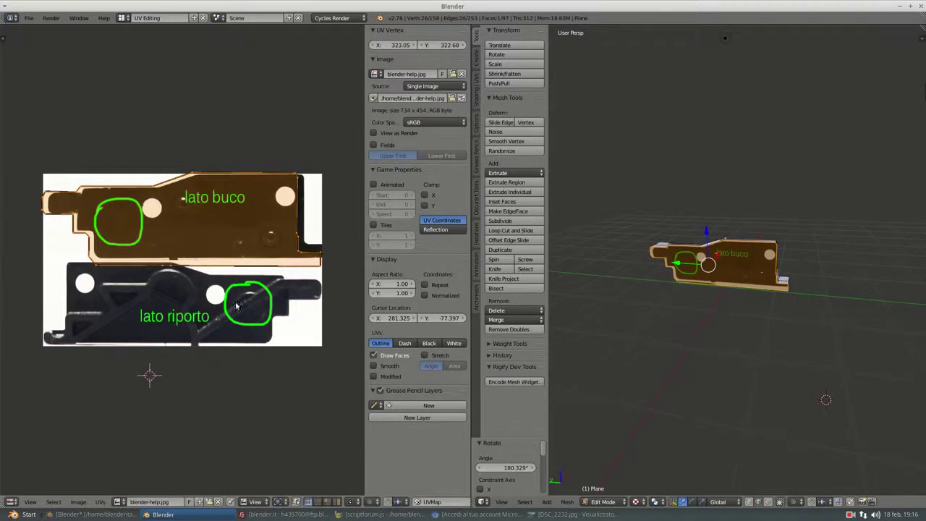
pyautogui.press('s')
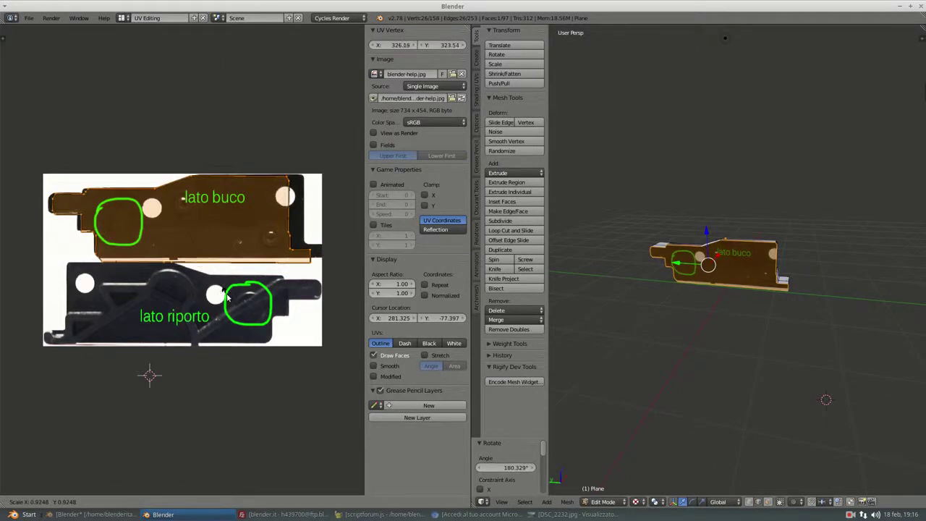
pyautogui.click(218, 288)
# Fine-tune the island with small shifts, horizontal stretches and a 0.971 scale, then hide the sidebar.
pyautogui.press('g')
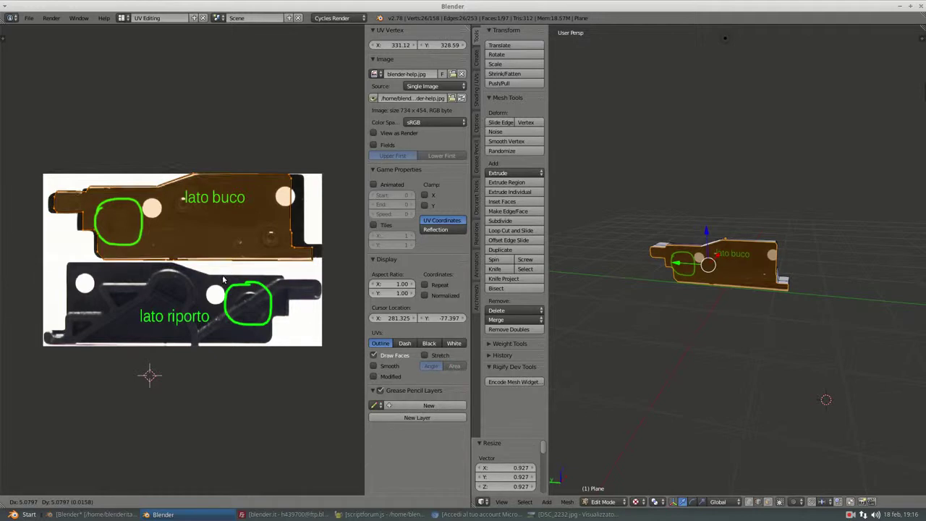
pyautogui.click(229, 282)
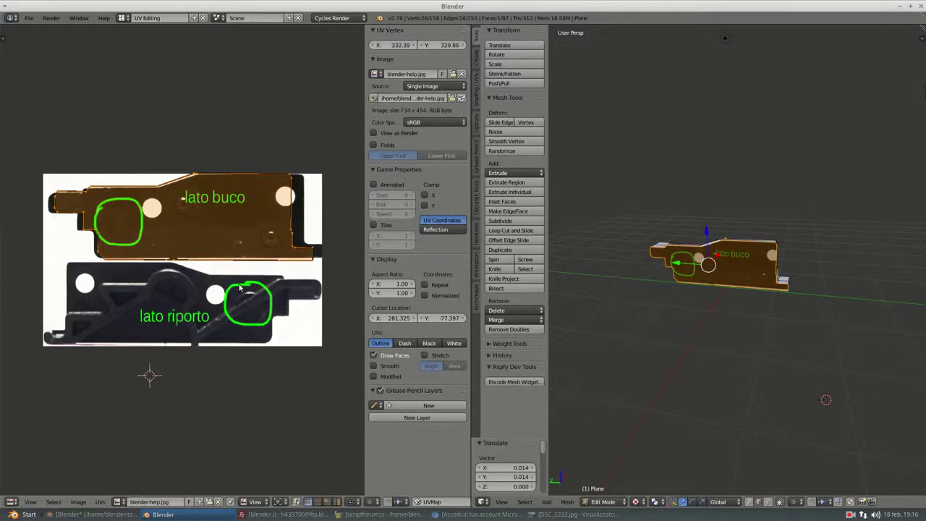
pyautogui.press('s')
pyautogui.press('x')
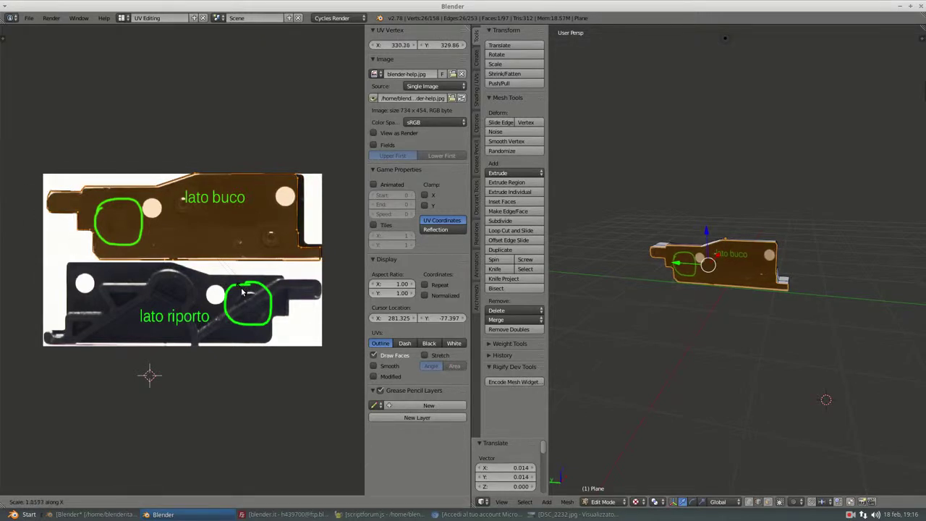
pyautogui.click(239, 287)
pyautogui.press('g')
pyautogui.click(236, 282)
pyautogui.press('s')
pyautogui.click(245, 302)
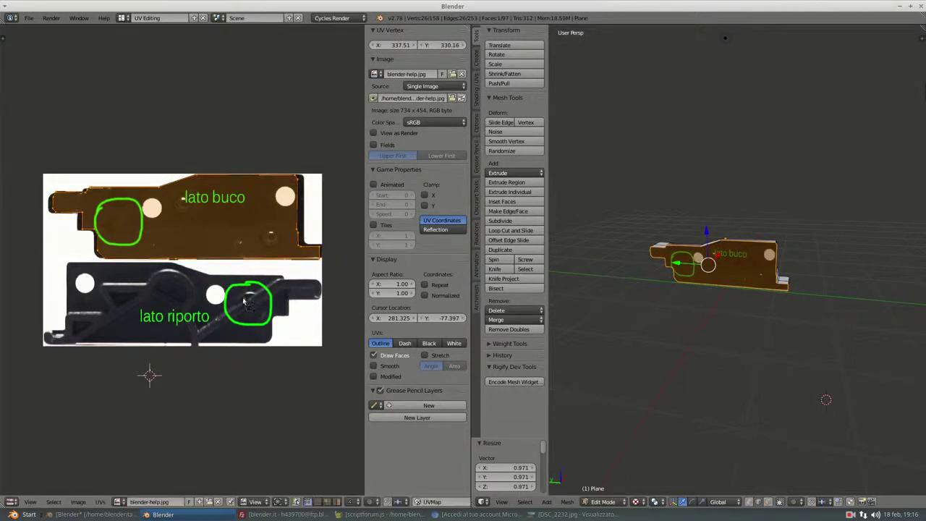
pyautogui.press('s')
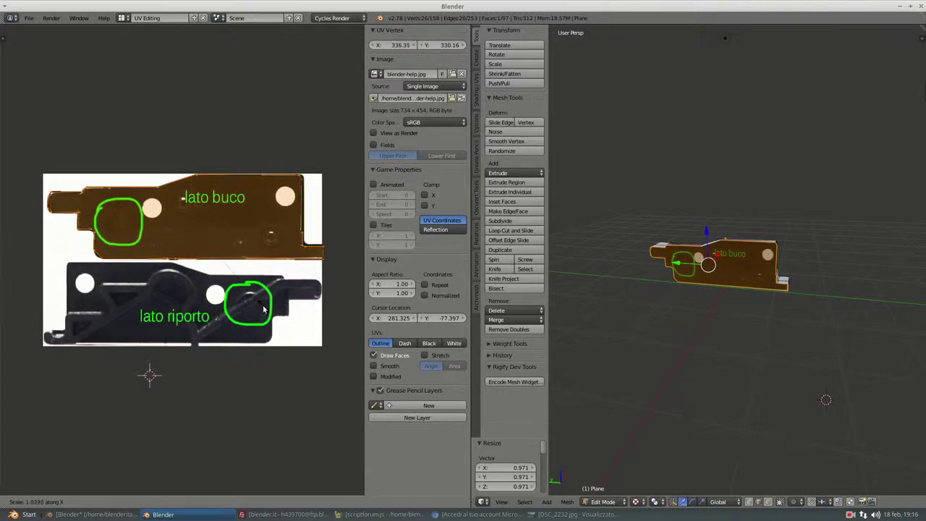
pyautogui.click(264, 310)
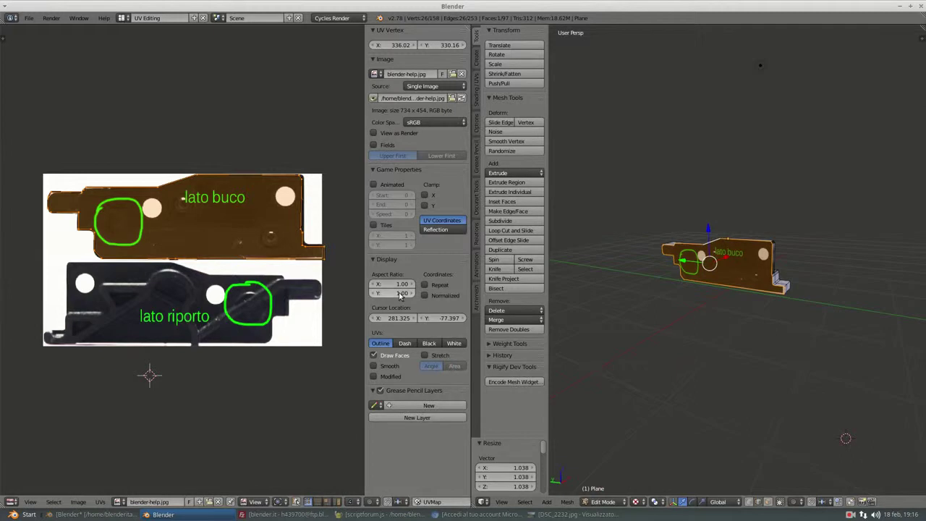
pyautogui.press('n')
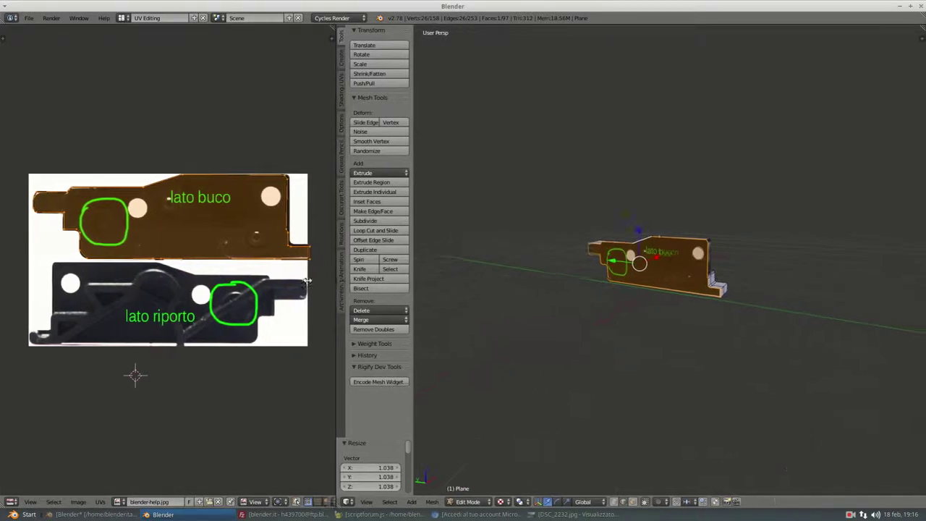
# Widen the 3D view to see the 'lato riporto' side and switch to Object Mode.
pyautogui.moveTo(471, 287); pyautogui.dragTo(179, 286)
pyautogui.scroll(5, 605, 253)
pyautogui.moveTo(605, 253)
pyautogui.mouseDown(button='middle')
pyautogui.moveTo(432, 248)
pyautogui.moveTo(269, 269)
pyautogui.moveTo(518, 254)
pyautogui.mouseUp(button='middle')
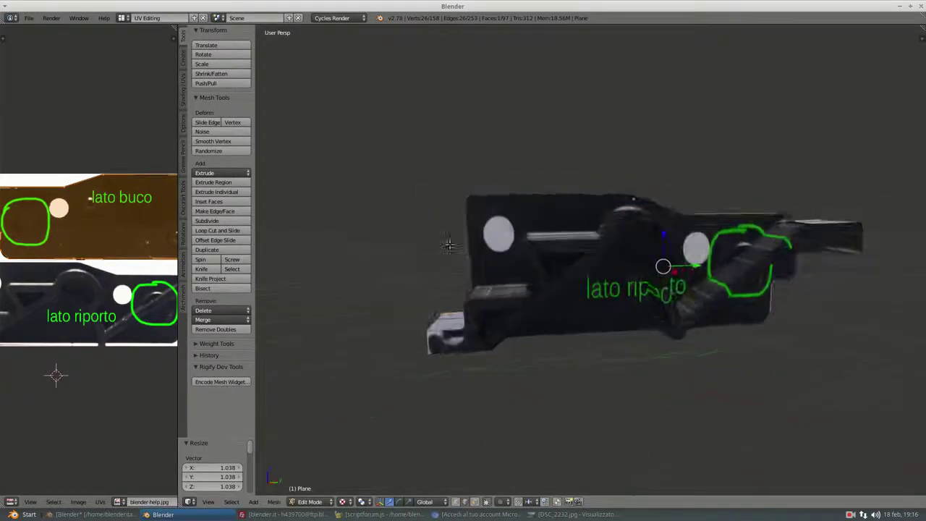
pyautogui.press('Tab')
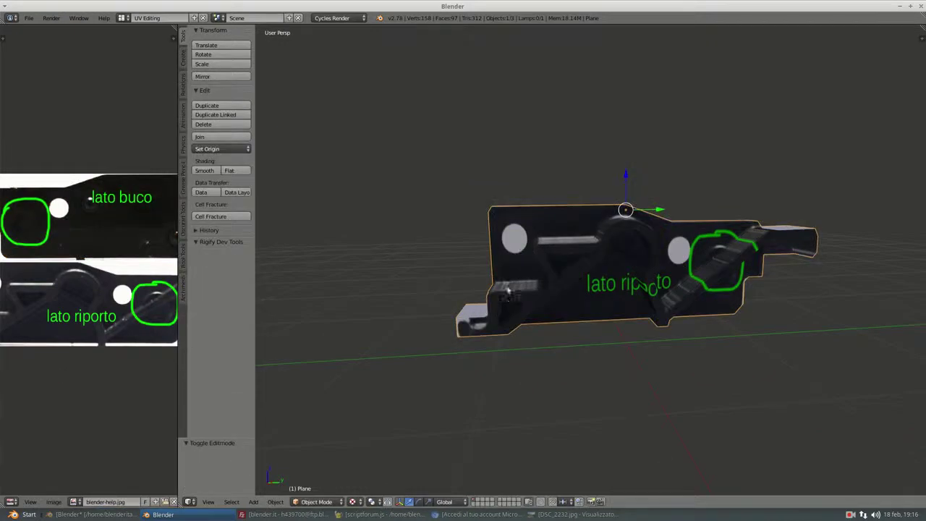
# Scale the part by 1.029 along its X axis and stretch it to 1.161 along Y.
pyautogui.press('s')
pyautogui.press('x')
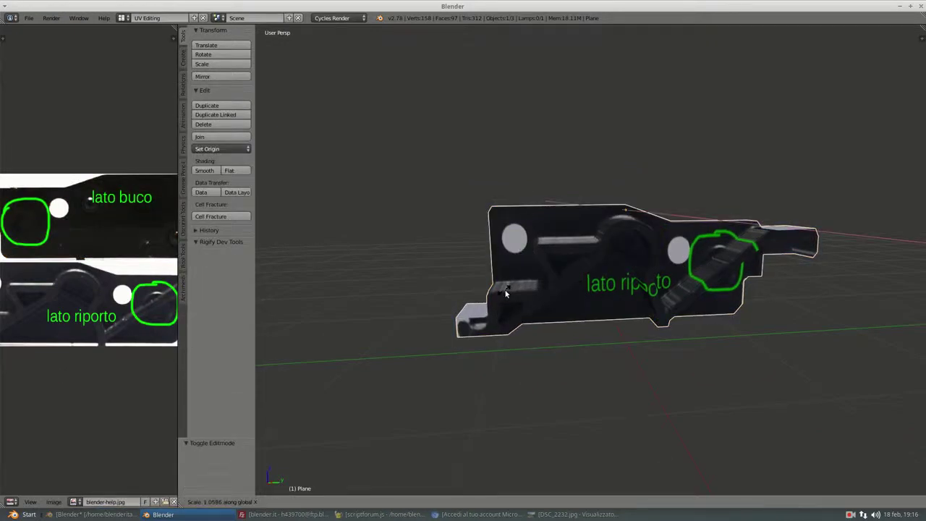
pyautogui.press('x')
pyautogui.press('x')
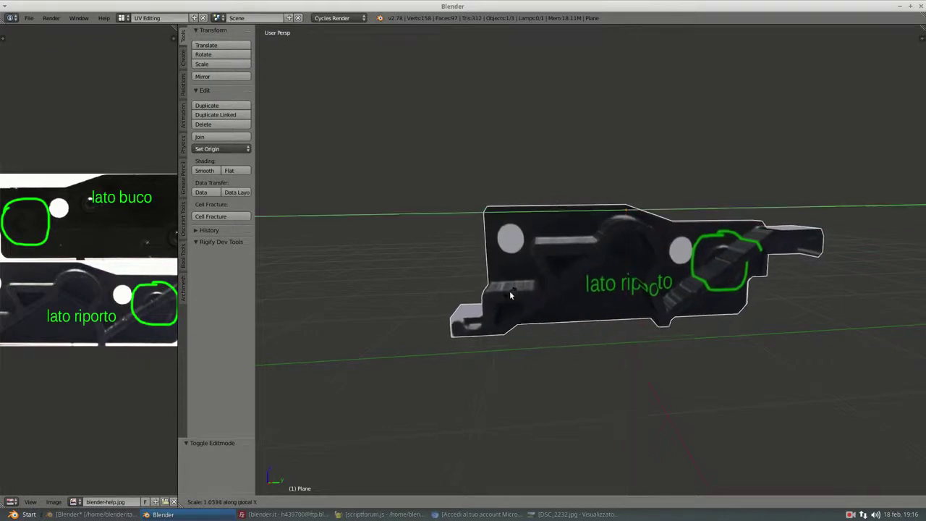
pyautogui.click(507, 296)
pyautogui.press('s')
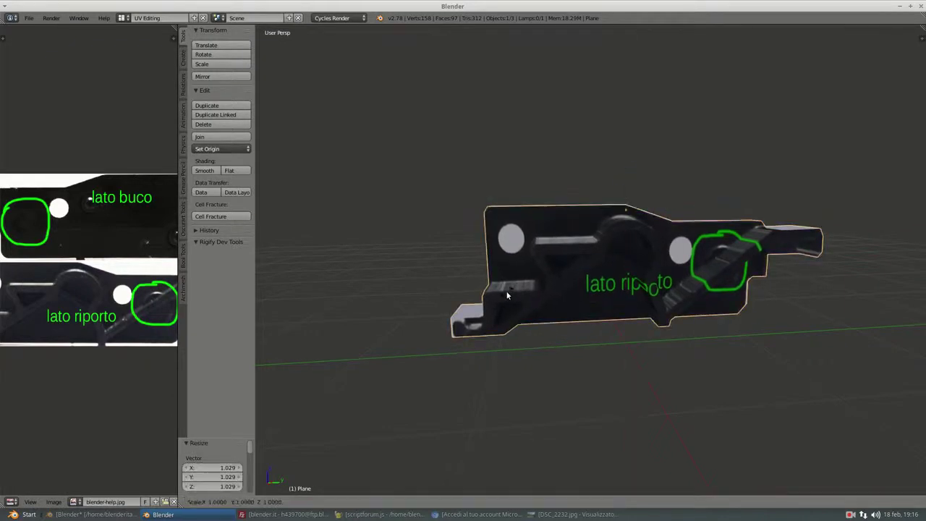
pyautogui.press('y')
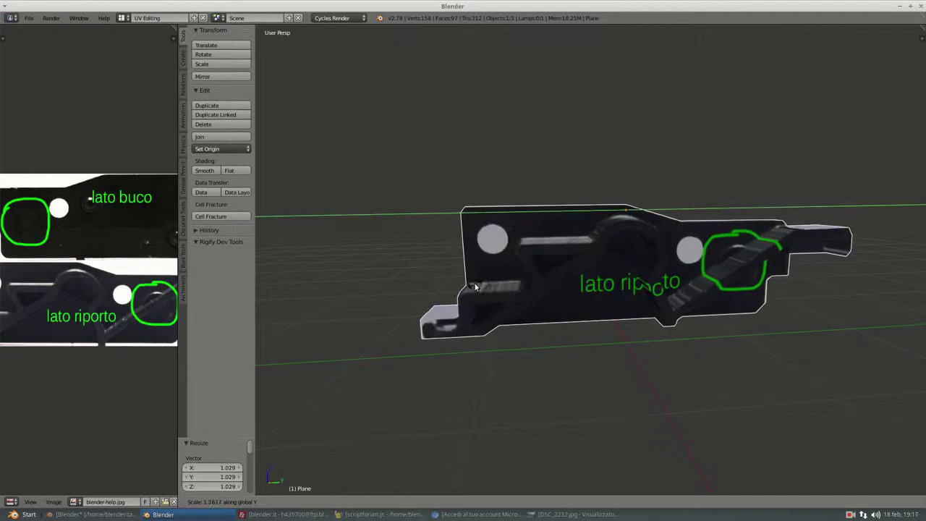
pyautogui.click(476, 287)
# Shrink the whole part uniformly to 0.960.
pyautogui.moveTo(514, 287); pyautogui.dragTo(527, 302, button='middle')
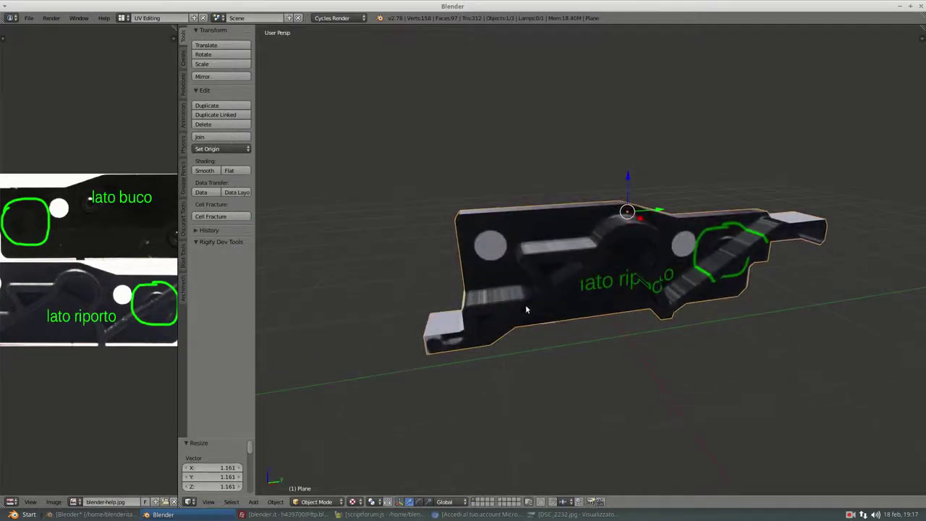
pyautogui.press('s')
pyautogui.click(527, 304)
pyautogui.moveTo(532, 306)
pyautogui.mouseDown(button='middle')
pyautogui.moveTo(552, 300)
pyautogui.moveTo(499, 244)
pyautogui.mouseUp(button='middle')
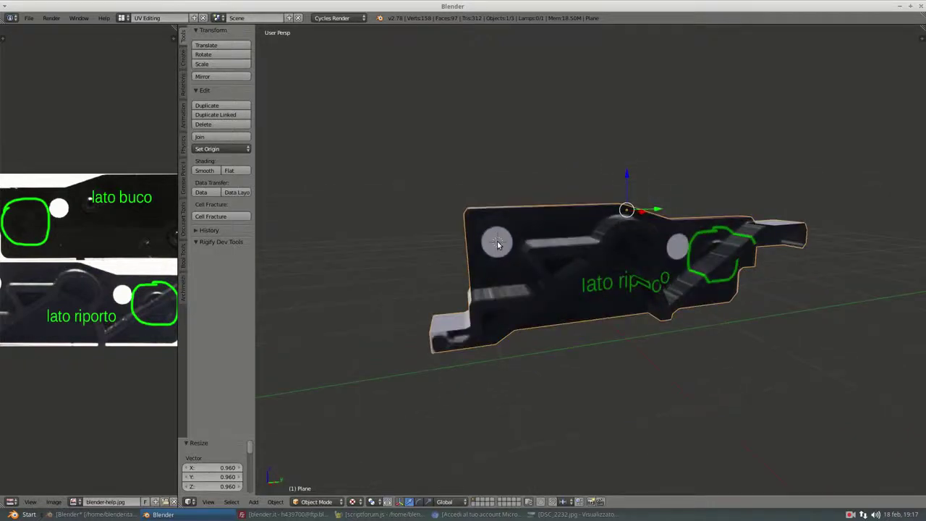
pyautogui.scroll(4, 497, 247)
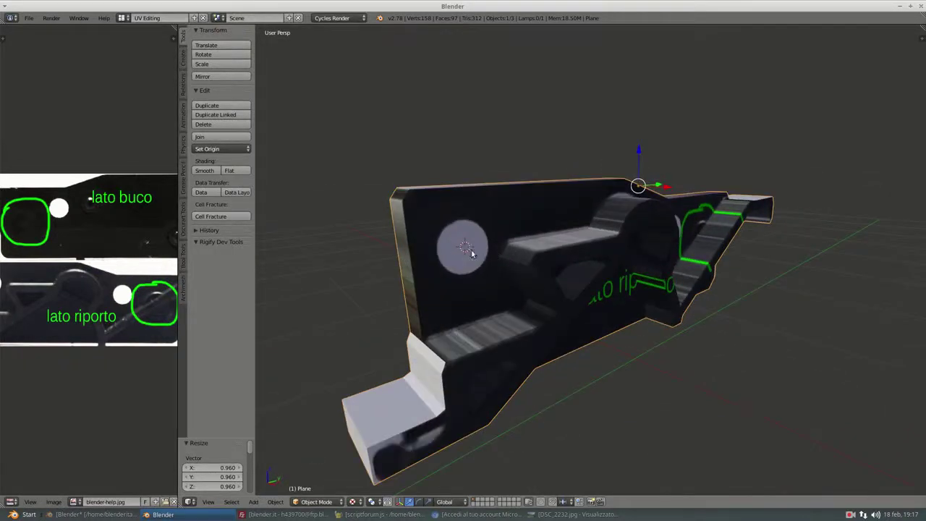
pyautogui.hotkey('shift', 'a')
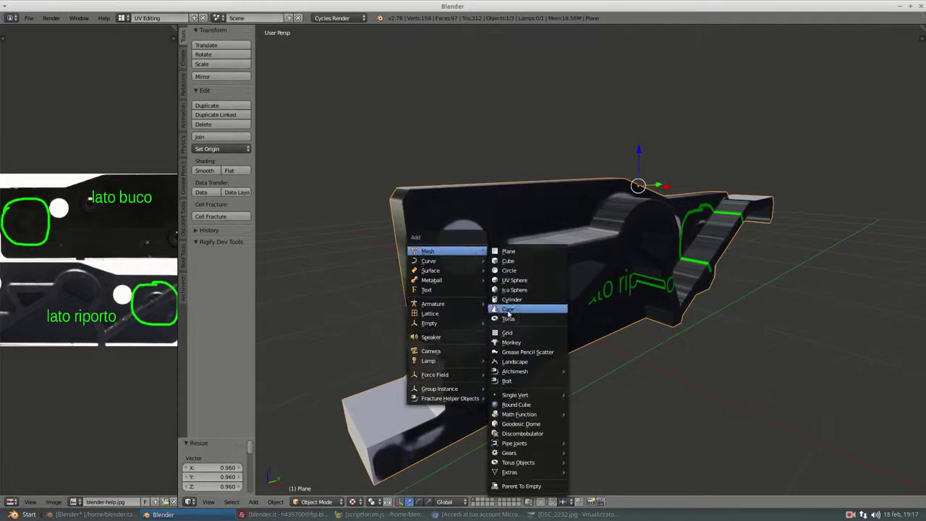
# Add a cylinder mesh and rotate it 90° about the X axis.
pyautogui.click(511, 306)
pyautogui.scroll(-6, 579, 304)
pyautogui.scroll(4, 629, 325)
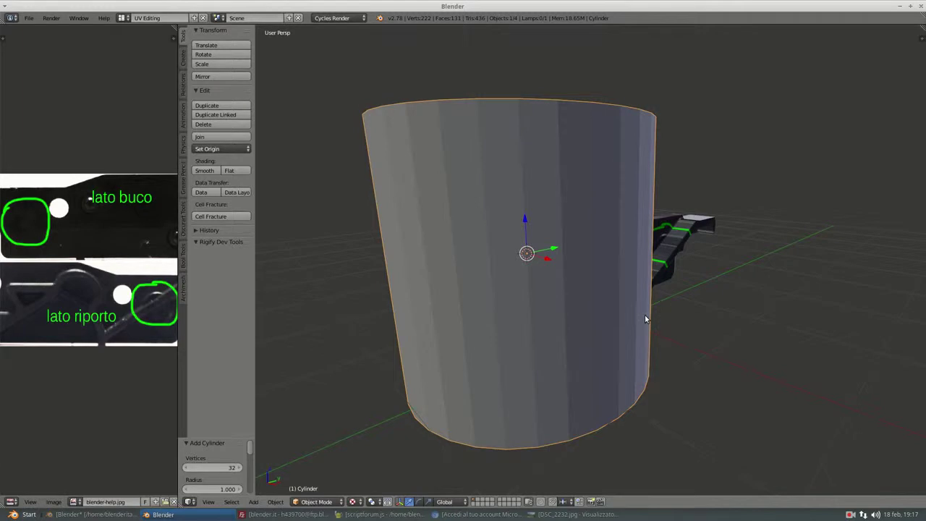
pyautogui.press('r')
pyautogui.press('x')
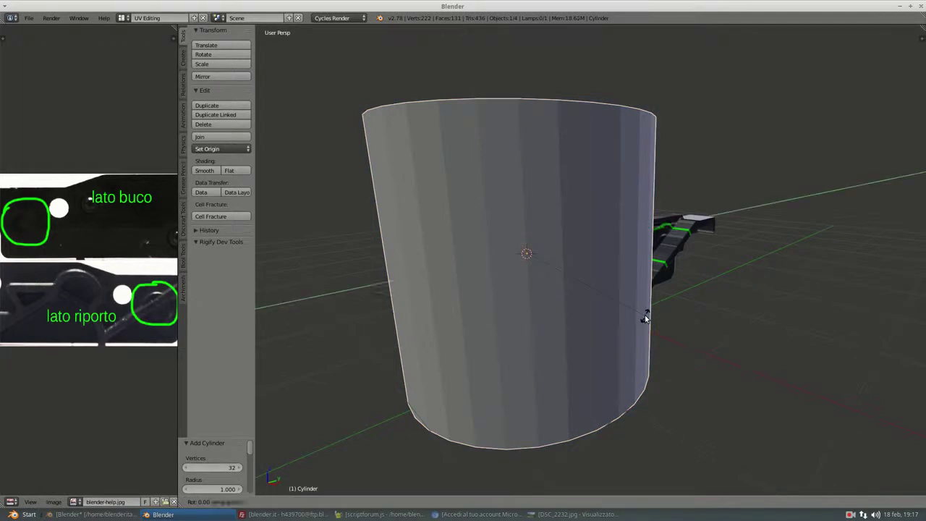
pyautogui.press('9')
pyautogui.press('0')
pyautogui.press('Return')
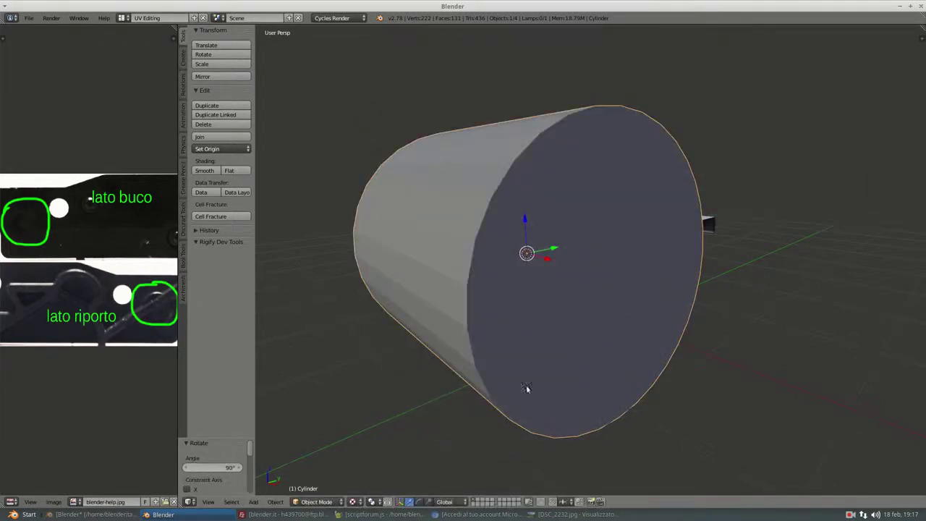
# Scale the cylinder down, then up so it spans across the traced plate.
pyautogui.press('s')
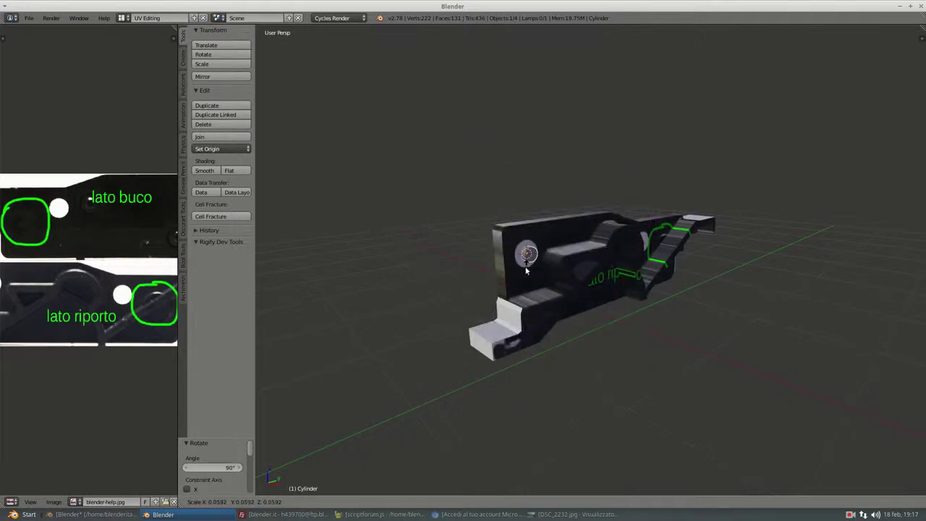
pyautogui.click(537, 277)
pyautogui.moveTo(537, 276); pyautogui.dragTo(559, 288, button='middle')
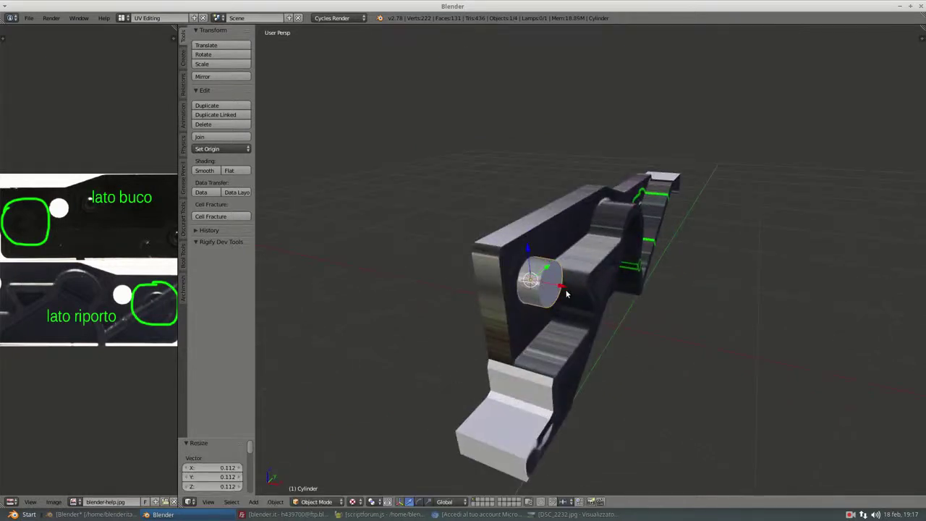
pyautogui.press('s')
pyautogui.click(620, 311)
pyautogui.moveTo(620, 311)
pyautogui.mouseDown(button='middle')
pyautogui.moveTo(688, 286)
pyautogui.moveTo(502, 283)
pyautogui.moveTo(555, 293)
pyautogui.mouseUp(button='middle')
pyautogui.scroll(-1, 568, 273)
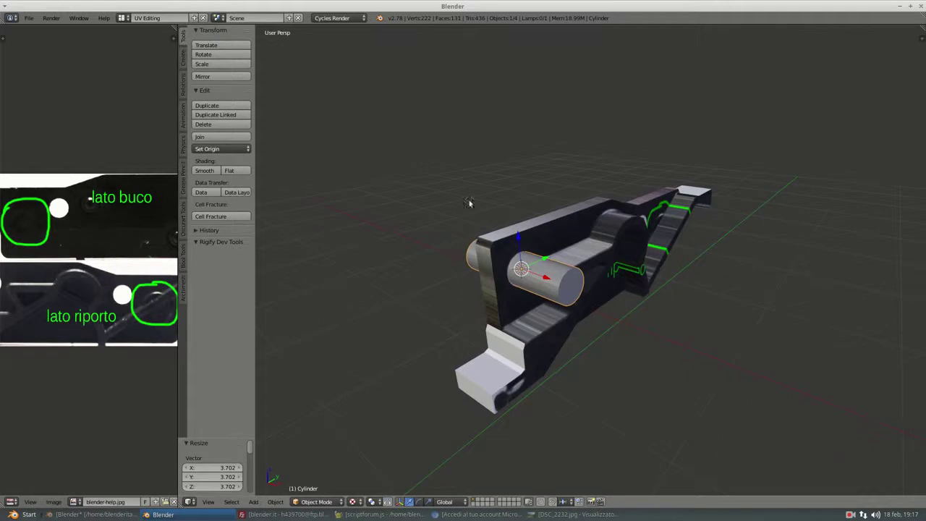
pyautogui.click(122, 18)
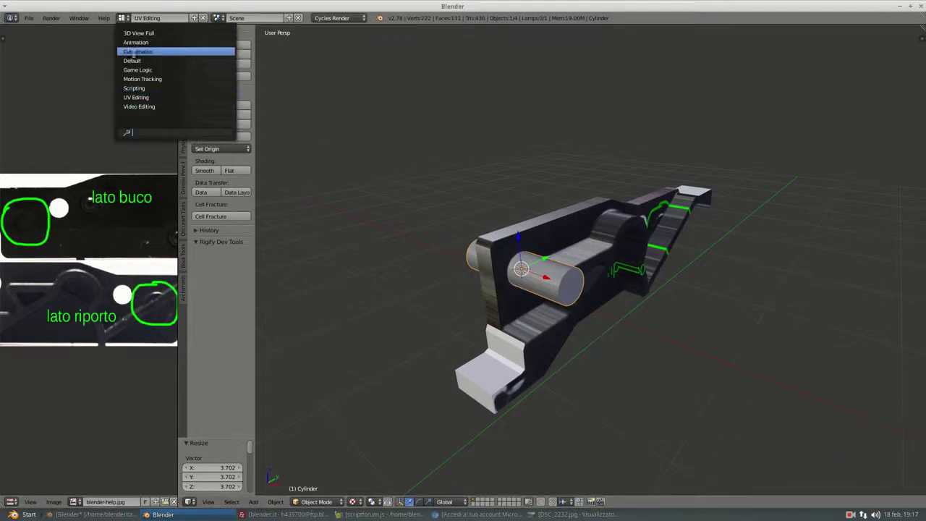
# Switch to the Default screen layout and select the traced plate.
pyautogui.click(134, 61)
pyautogui.moveTo(475, 239)
pyautogui.mouseDown(button='middle')
pyautogui.moveTo(584, 154)
pyautogui.moveTo(536, 181)
pyautogui.moveTo(558, 181)
pyautogui.mouseUp(button='middle')
pyautogui.rightClick(527, 189)
pyautogui.scroll(2, 557, 180)
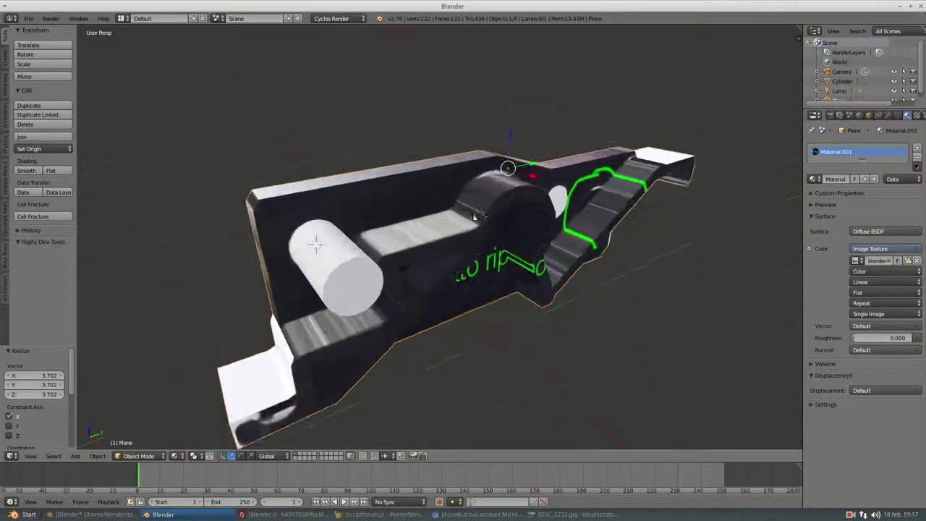
# Cut the first hole with an applied Boolean Difference modifier using the Cylinder.
pyautogui.click(888, 116)
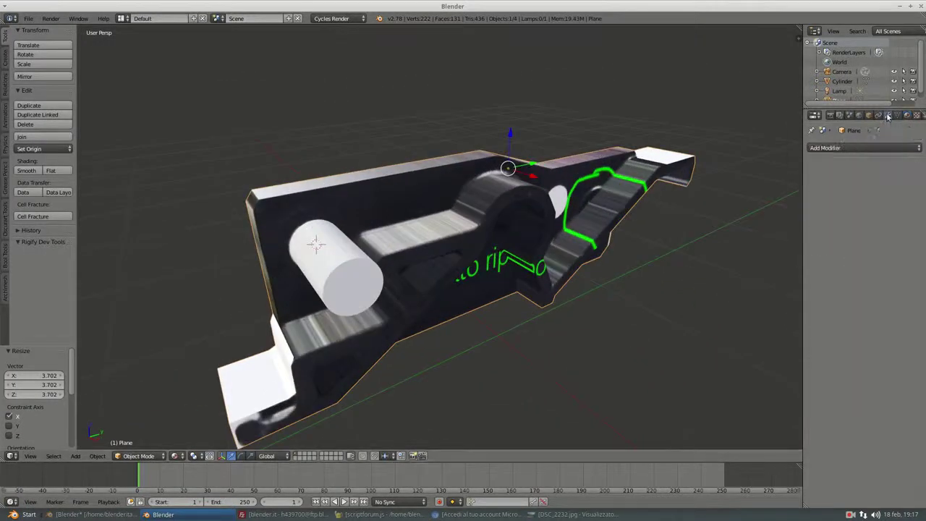
pyautogui.click(859, 147)
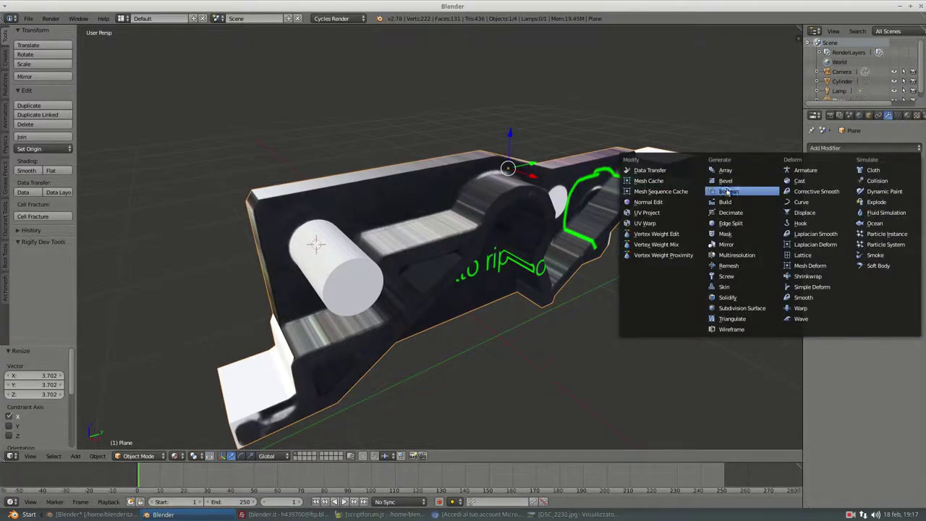
pyautogui.click(727, 194)
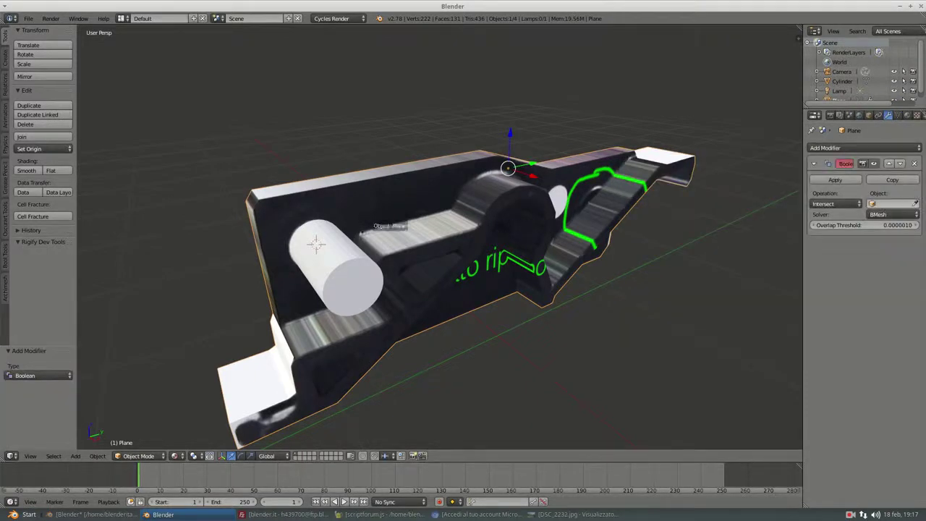
pyautogui.click(330, 262)
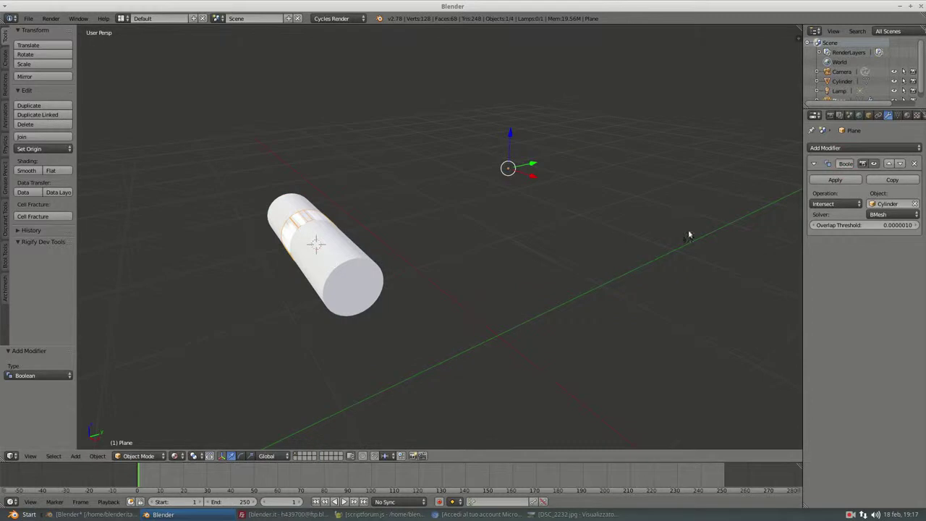
pyautogui.click(835, 204)
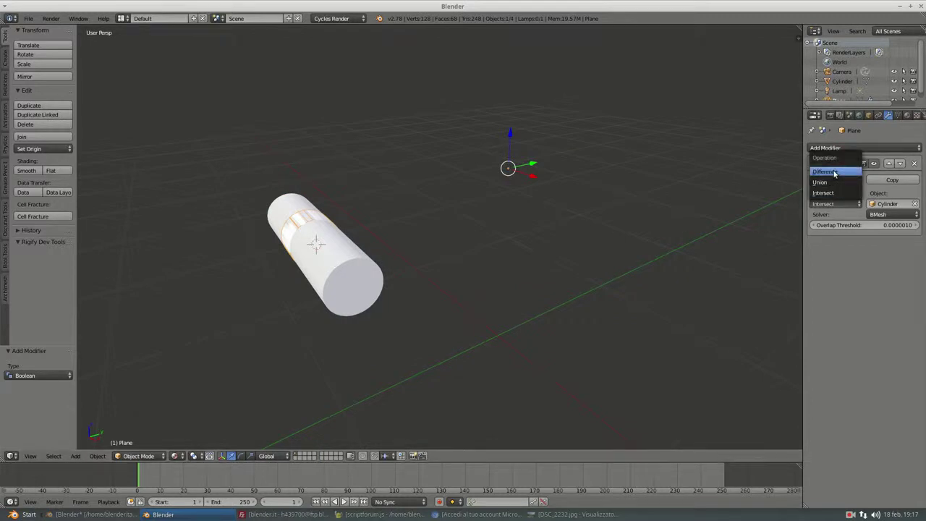
pyautogui.click(834, 173)
pyautogui.click(833, 180)
# Move the cylinder along Y to the plate's other end.
pyautogui.rightClick(356, 266)
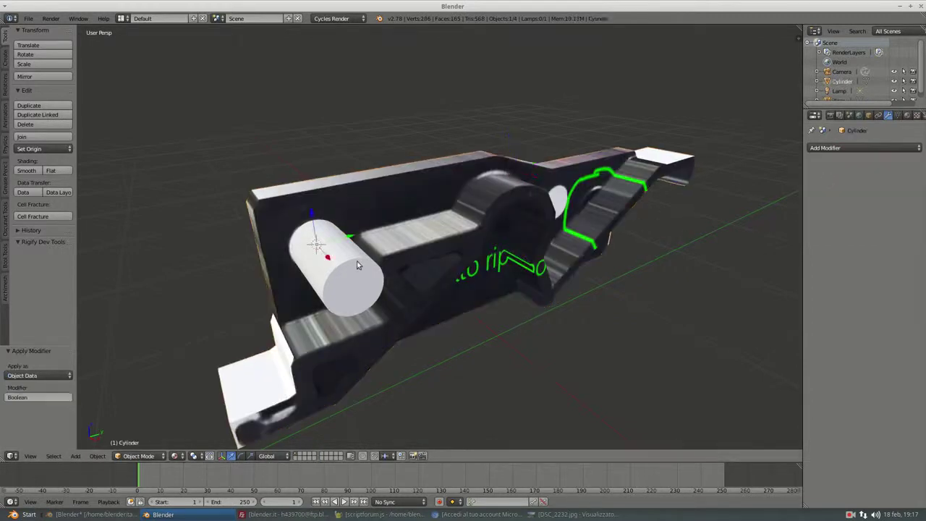
pyautogui.moveTo(346, 239); pyautogui.dragTo(582, 199)
pyautogui.moveTo(583, 199)
pyautogui.mouseDown(button='middle')
pyautogui.moveTo(500, 191)
pyautogui.moveTo(526, 180)
pyautogui.mouseUp(button='middle')
pyautogui.press('g')
pyautogui.press('z')
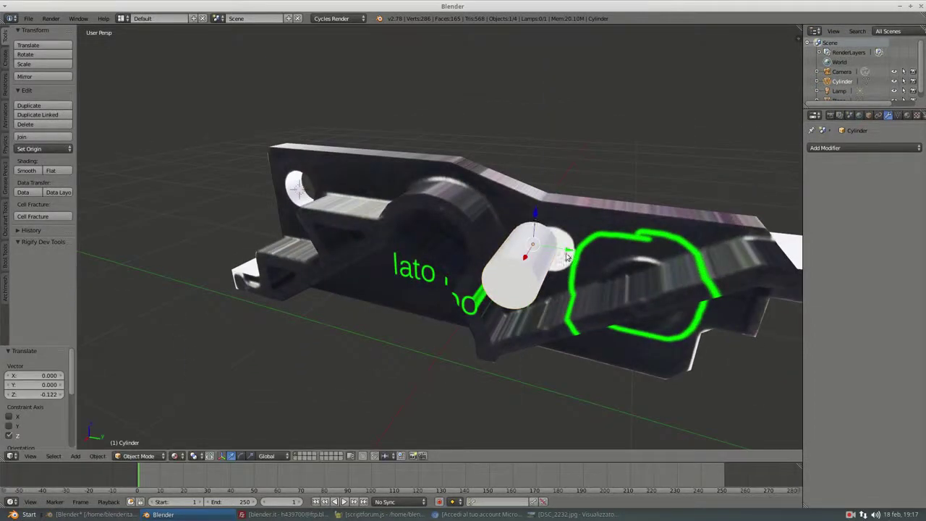
pyautogui.press('y')
pyautogui.click(577, 256)
# Cut the second hole with another applied Boolean Difference using the Cylinder.
pyautogui.rightClick(577, 257)
pyautogui.moveTo(577, 257)
pyautogui.mouseDown(button='middle')
pyautogui.moveTo(647, 249)
pyautogui.moveTo(646, 175)
pyautogui.mouseUp(button='middle')
pyautogui.rightClick(752, 183)
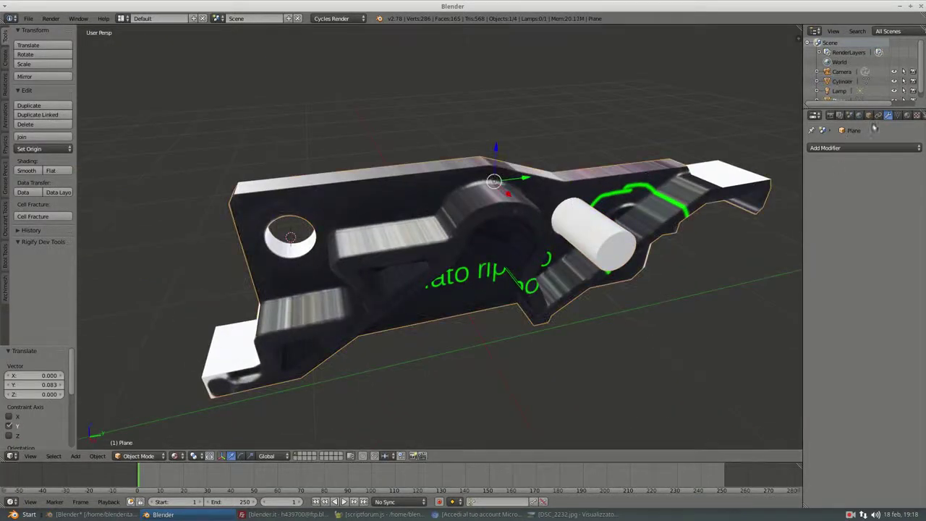
pyautogui.click(870, 149)
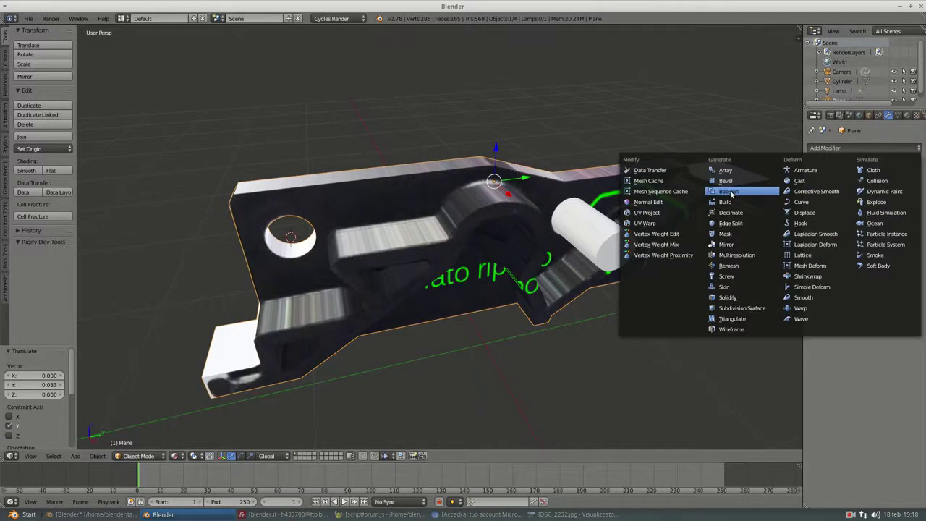
pyautogui.click(731, 192)
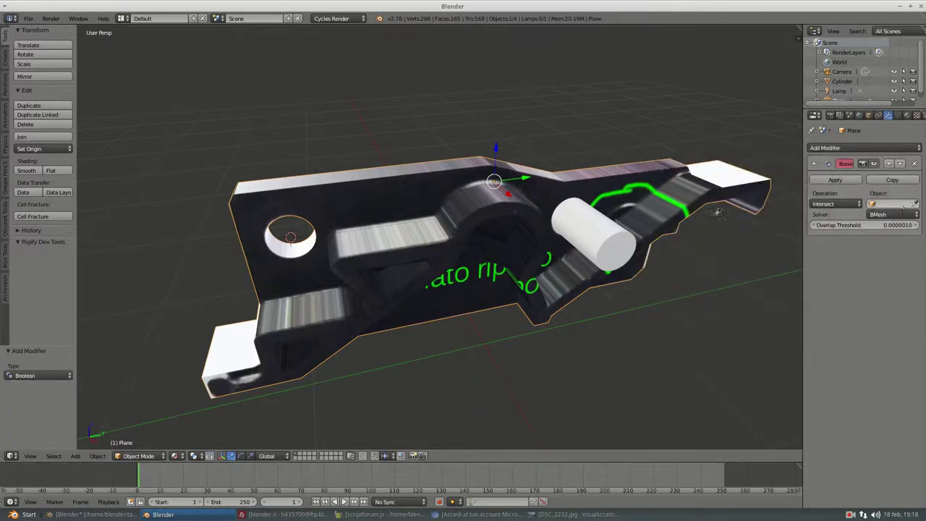
pyautogui.click(582, 221)
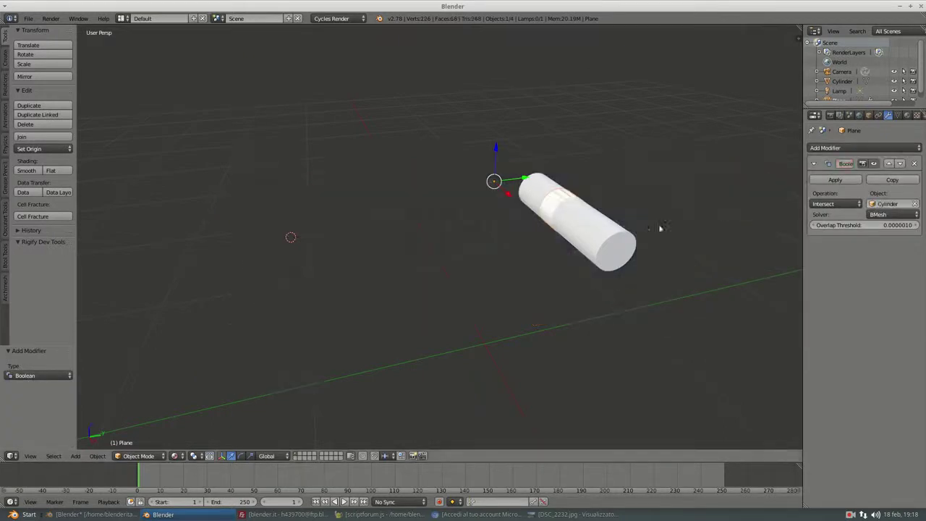
pyautogui.click(839, 204)
pyautogui.click(830, 173)
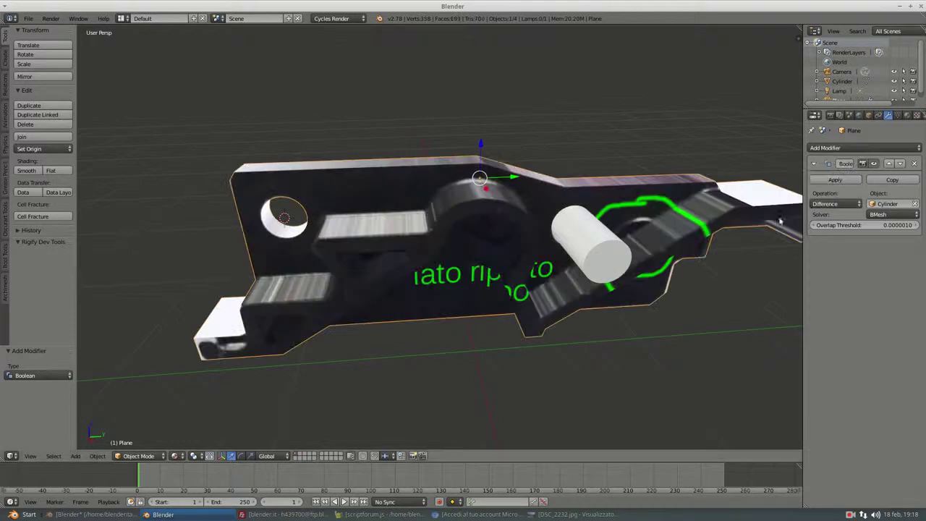
pyautogui.click(833, 181)
pyautogui.moveTo(724, 217)
pyautogui.mouseDown(button='middle')
pyautogui.moveTo(626, 212)
pyautogui.moveTo(610, 200)
pyautogui.mouseUp(button='middle')
pyautogui.rightClick(362, 249)
# Slide the cylinder along X and Y toward the green-circled hole and lower it slightly.
pyautogui.moveTo(304, 239); pyautogui.dragTo(585, 317)
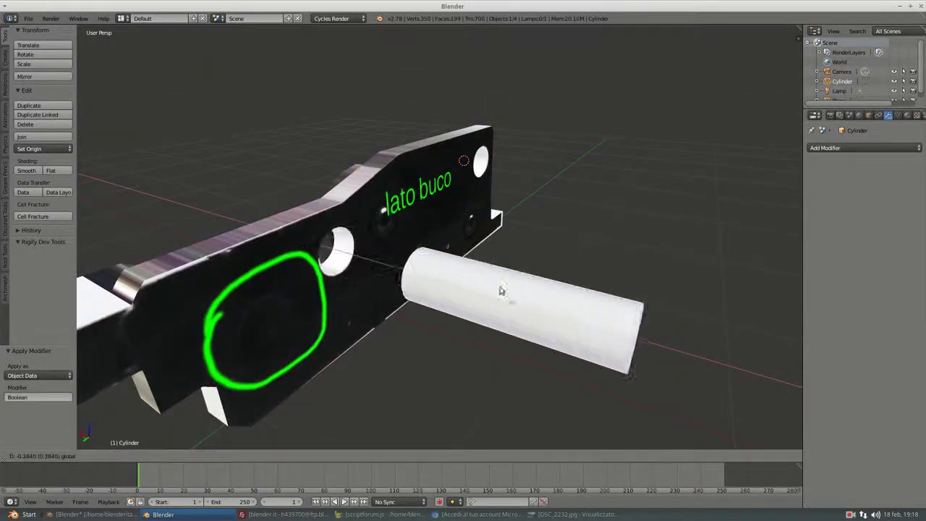
pyautogui.moveTo(585, 316)
pyautogui.mouseDown(button='middle')
pyautogui.moveTo(546, 244)
pyautogui.moveTo(486, 259)
pyautogui.moveTo(498, 240)
pyautogui.moveTo(465, 254)
pyautogui.moveTo(440, 227)
pyautogui.mouseUp(button='middle')
pyautogui.scroll(3, 460, 239)
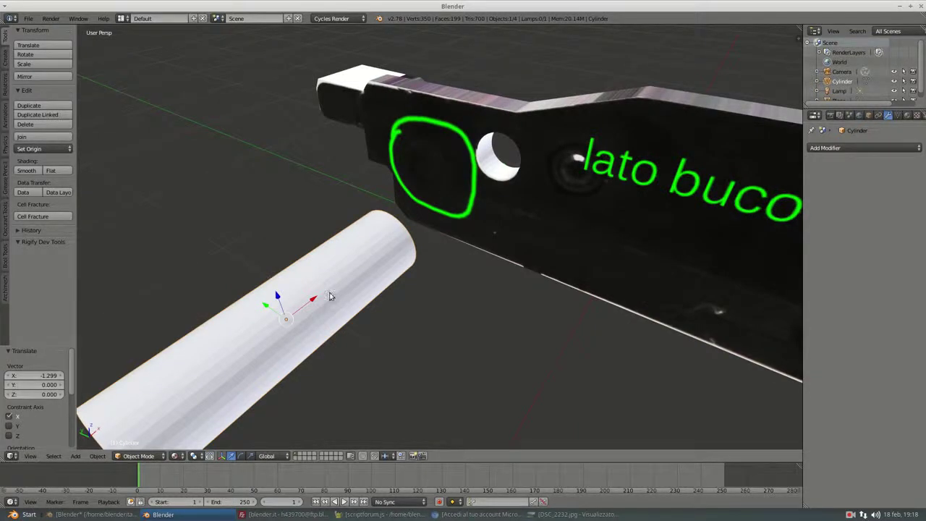
pyautogui.moveTo(315, 298); pyautogui.dragTo(457, 214)
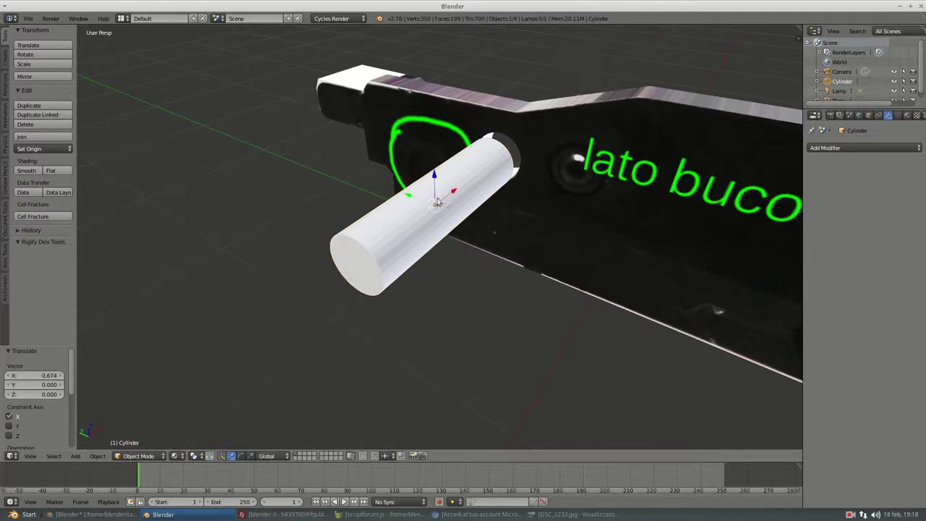
pyautogui.moveTo(416, 203); pyautogui.dragTo(354, 156)
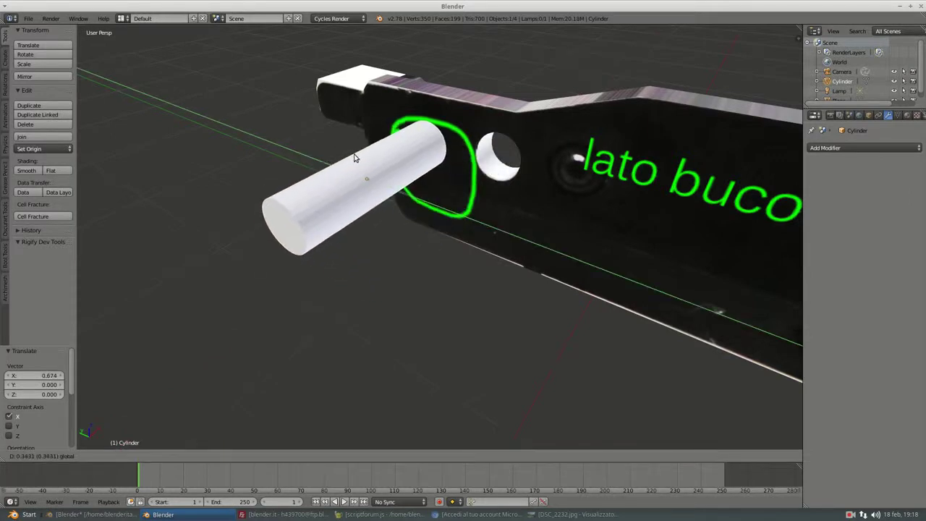
pyautogui.moveTo(363, 148); pyautogui.dragTo(445, 174)
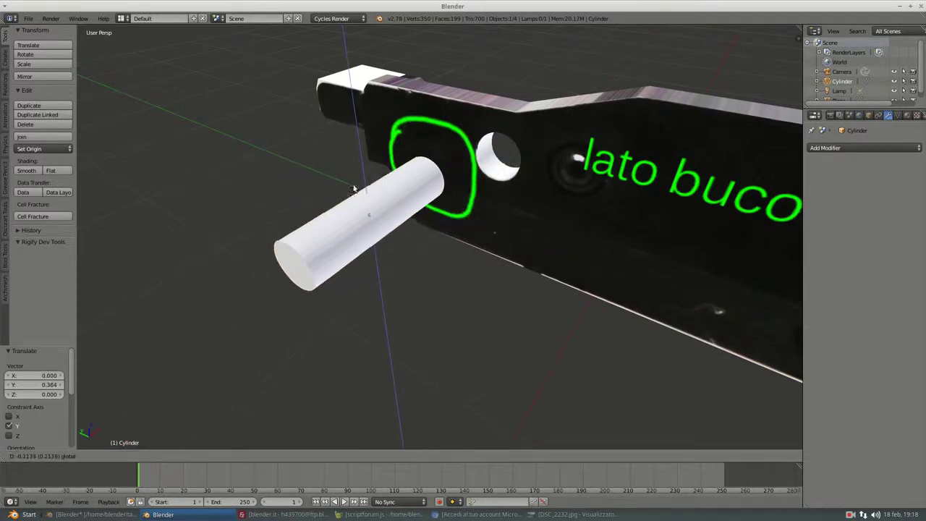
pyautogui.moveTo(445, 174); pyautogui.dragTo(382, 161, button='middle')
pyautogui.scroll(3, 382, 161)
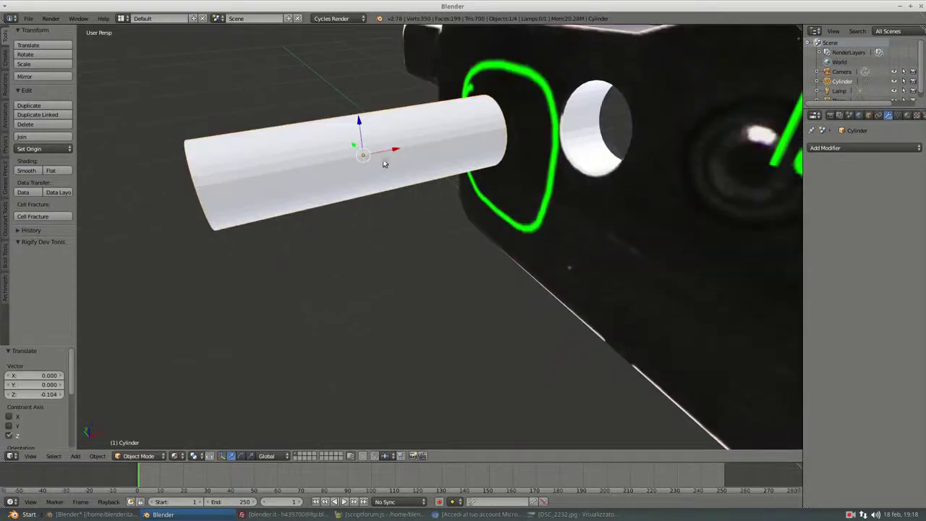
# Fine-tune the cylinder's X, Z and Y position onto the circled spot, then select the plate.
pyautogui.press('g')
pyautogui.click(439, 162)
pyautogui.moveTo(440, 162); pyautogui.dragTo(600, 141, button='middle')
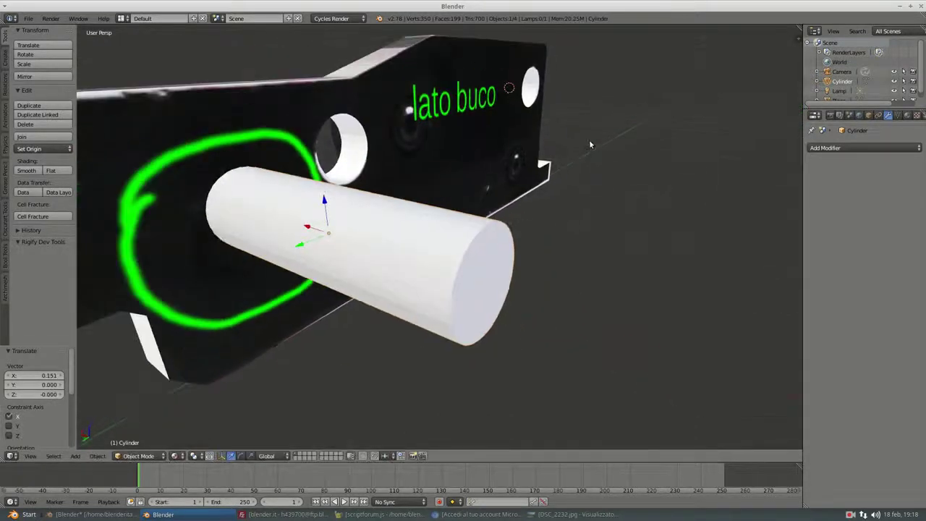
pyautogui.moveTo(318, 206); pyautogui.dragTo(321, 232)
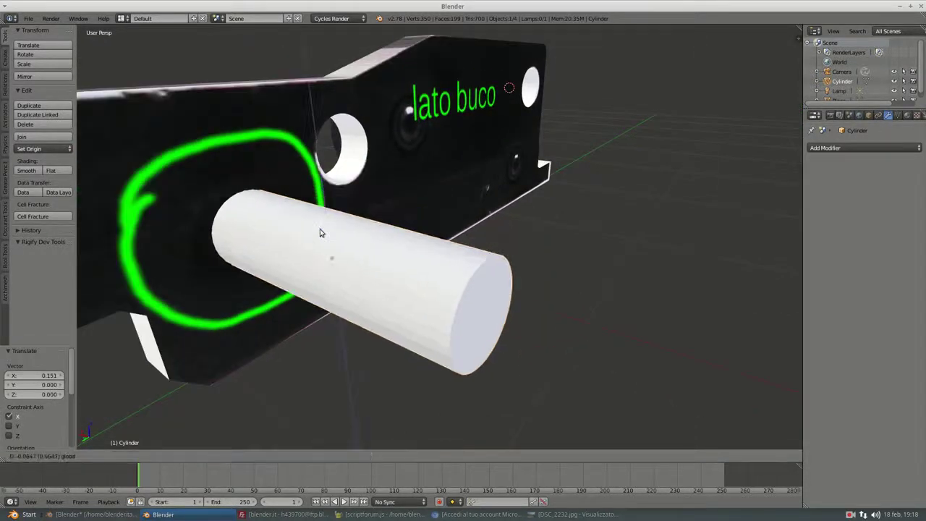
pyautogui.moveTo(306, 265); pyautogui.dragTo(294, 271)
pyautogui.click(286, 269)
pyautogui.moveTo(286, 270)
pyautogui.mouseDown(button='middle')
pyautogui.moveTo(407, 200)
pyautogui.moveTo(376, 224)
pyautogui.mouseUp(button='middle')
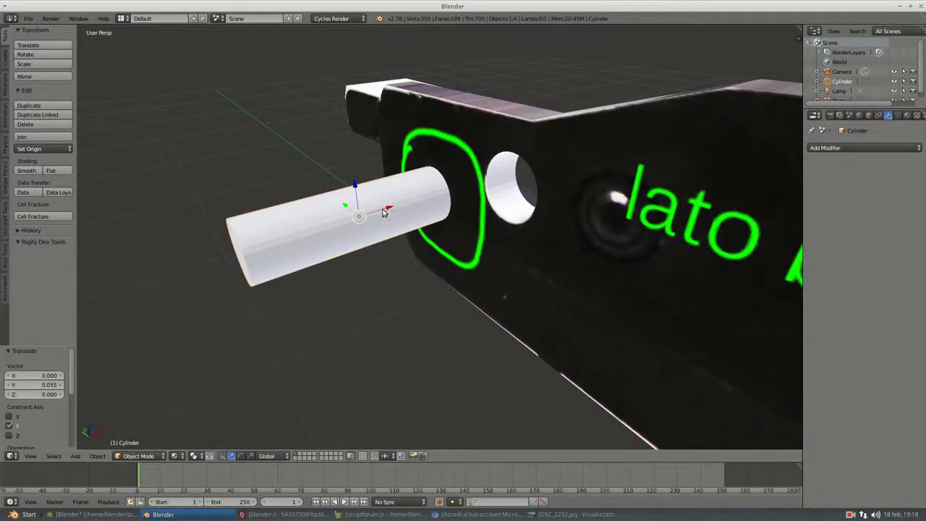
pyautogui.moveTo(384, 211); pyautogui.dragTo(383, 213)
pyautogui.moveTo(467, 181)
pyautogui.mouseDown(button='middle')
pyautogui.moveTo(550, 189)
pyautogui.moveTo(551, 217)
pyautogui.mouseUp(button='middle')
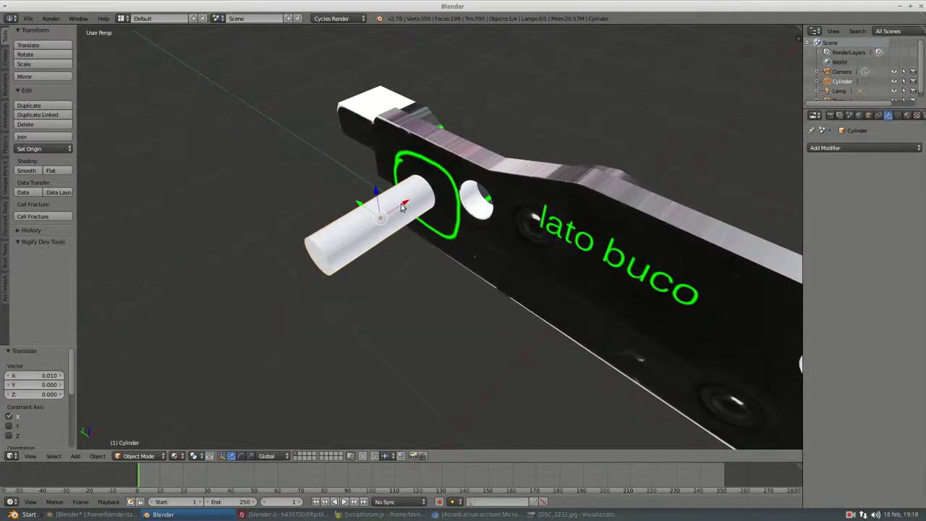
pyautogui.scroll(1, 403, 208)
pyautogui.scroll(1, 376, 189)
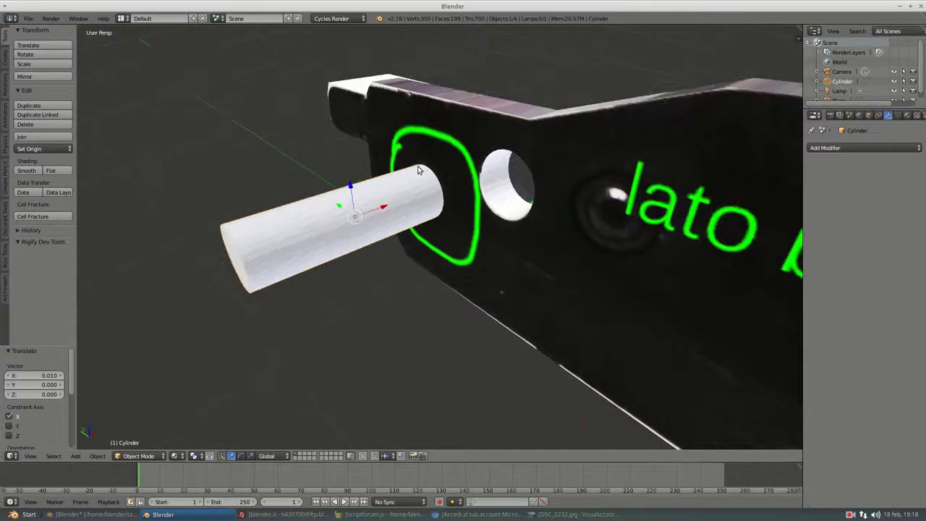
pyautogui.moveTo(417, 172); pyautogui.dragTo(512, 227, button='middle')
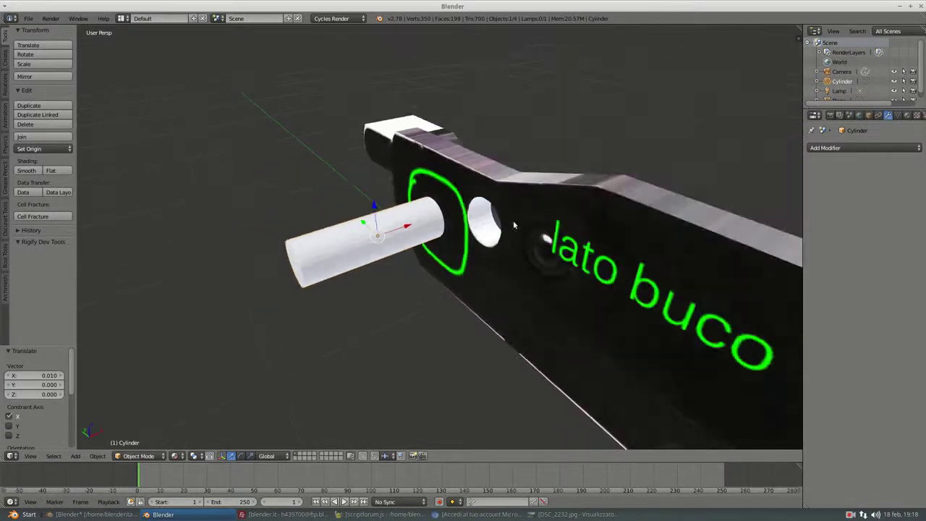
pyautogui.rightClick(454, 188)
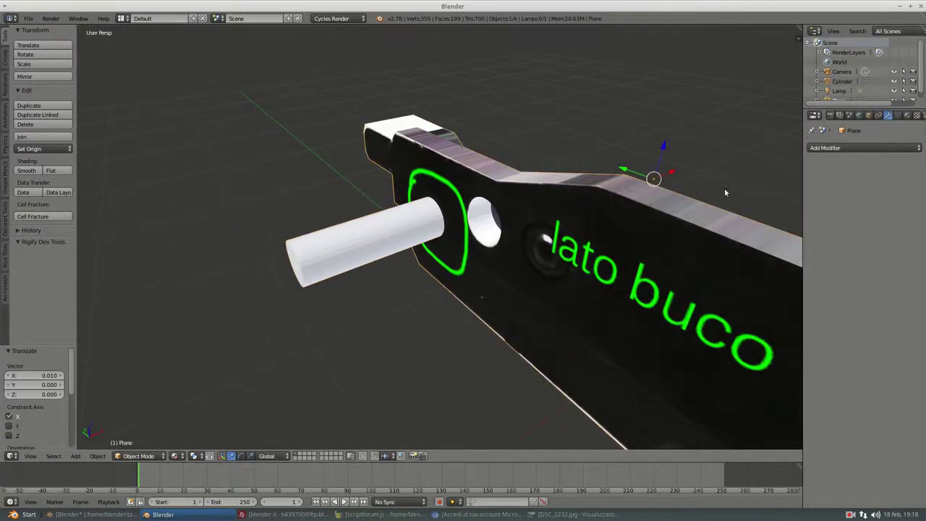
# Apply a Boolean Difference with the Cylinder on the plate, then slide the cylinder out along X.
pyautogui.click(865, 150)
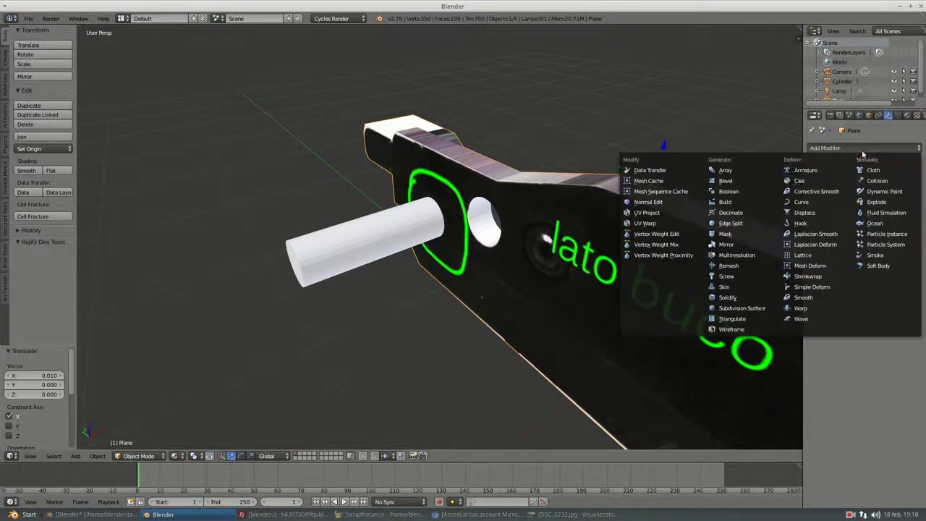
pyautogui.click(730, 191)
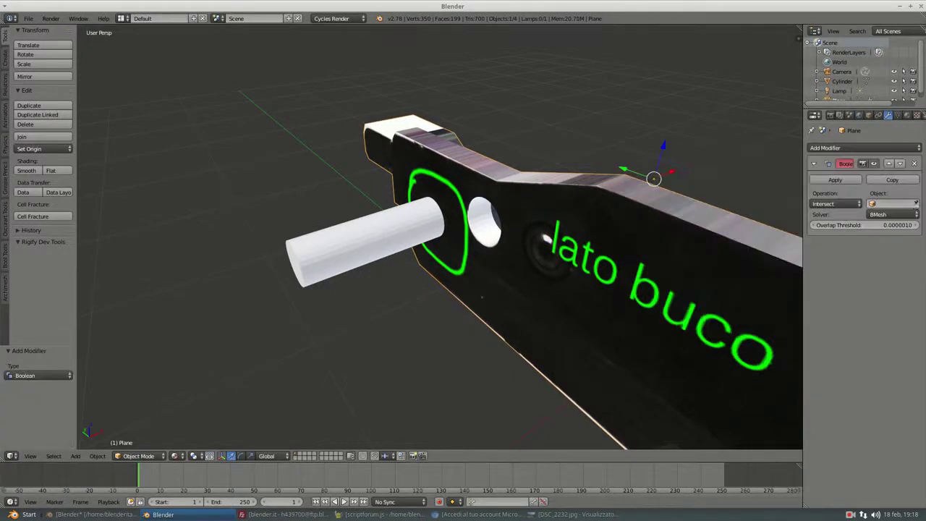
pyautogui.click(915, 204)
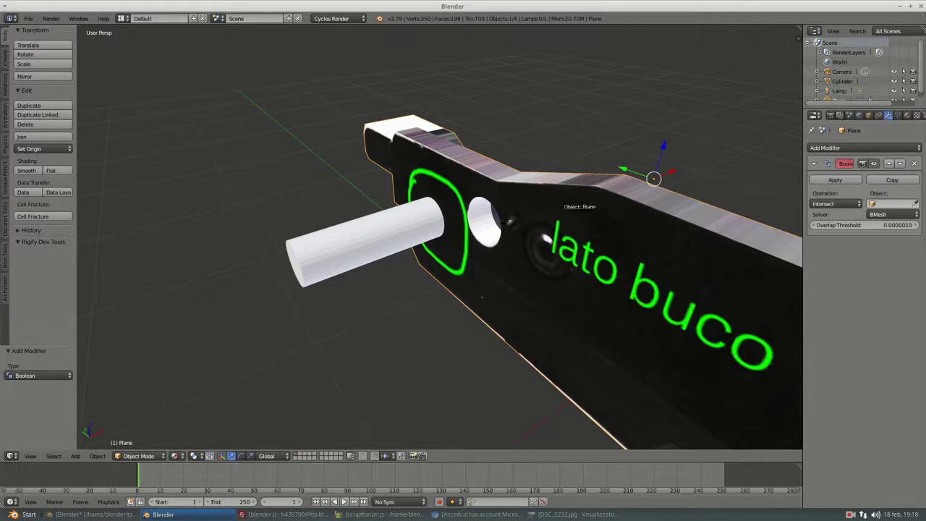
pyautogui.click(323, 246)
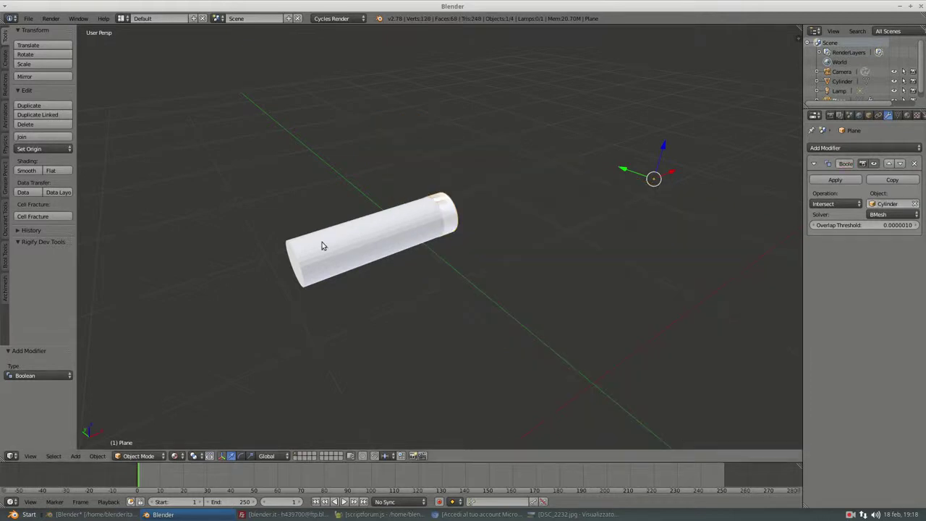
pyautogui.click(835, 206)
pyautogui.click(833, 171)
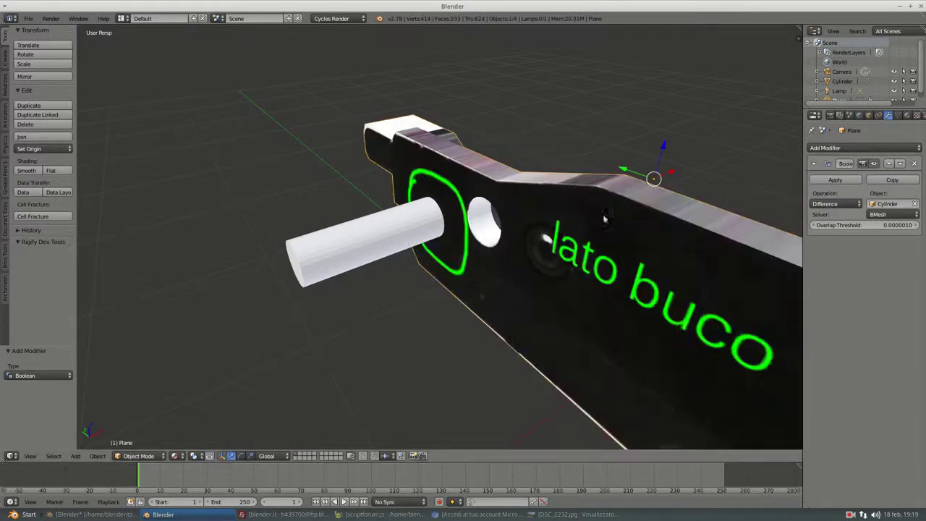
pyautogui.click(835, 179)
pyautogui.rightClick(397, 234)
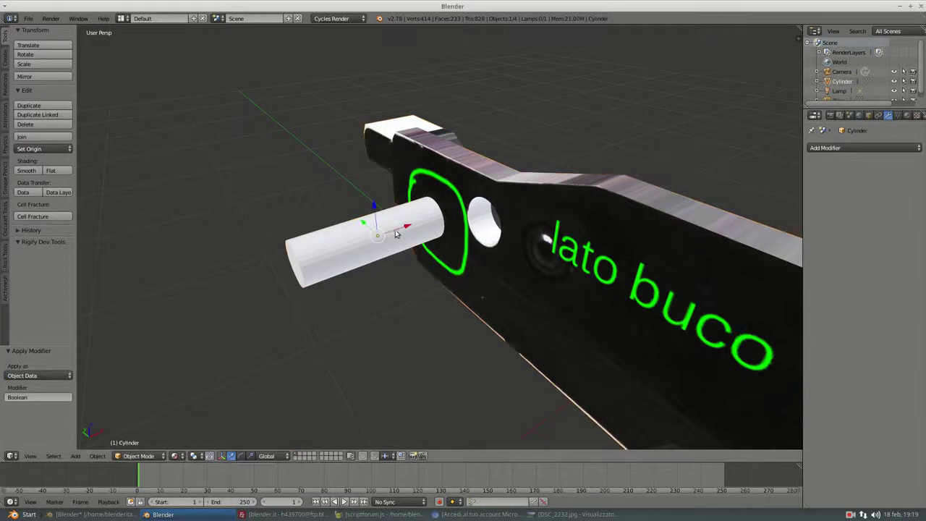
pyautogui.moveTo(396, 234); pyautogui.dragTo(246, 283)
pyautogui.moveTo(246, 282)
pyautogui.mouseDown(button='middle')
pyautogui.moveTo(559, 203)
pyautogui.moveTo(402, 280)
pyautogui.moveTo(591, 165)
pyautogui.mouseUp(button='middle')
# Slide the cylinder along X to sit beside the plate near the two holes.
pyautogui.scroll(3, 471, 157)
pyautogui.moveTo(472, 158)
pyautogui.mouseDown(button='middle')
pyautogui.moveTo(512, 193)
pyautogui.moveTo(496, 198)
pyautogui.moveTo(514, 189)
pyautogui.mouseUp(button='middle')
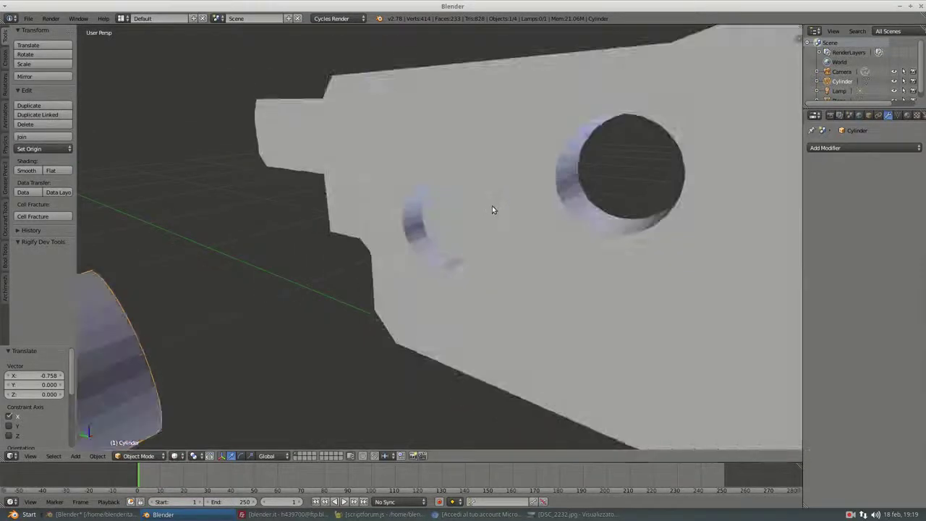
pyautogui.moveTo(492, 205)
pyautogui.mouseDown(button='middle')
pyautogui.moveTo(552, 215)
pyautogui.moveTo(434, 185)
pyautogui.moveTo(451, 203)
pyautogui.moveTo(440, 233)
pyautogui.moveTo(376, 226)
pyautogui.moveTo(485, 234)
pyautogui.moveTo(453, 242)
pyautogui.mouseUp(button='middle')
pyautogui.scroll(-5, 506, 210)
pyautogui.scroll(3, 435, 212)
pyautogui.scroll(3, 417, 203)
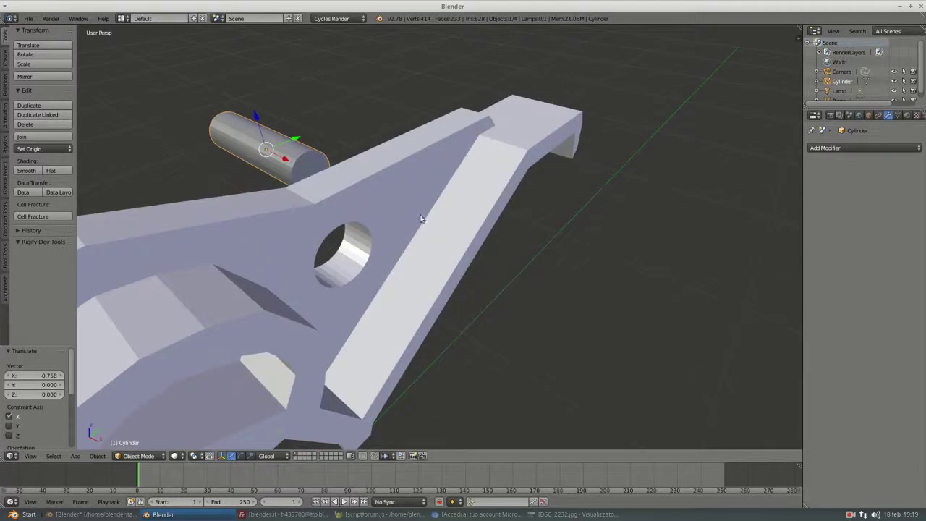
pyautogui.moveTo(431, 221)
pyautogui.mouseDown(button='middle')
pyautogui.moveTo(471, 198)
pyautogui.moveTo(515, 201)
pyautogui.mouseUp(button='middle')
pyautogui.moveTo(444, 227)
pyautogui.mouseDown(button='middle')
pyautogui.moveTo(474, 227)
pyautogui.moveTo(347, 229)
pyautogui.mouseUp(button='middle')
pyautogui.moveTo(326, 211); pyautogui.dragTo(425, 241)
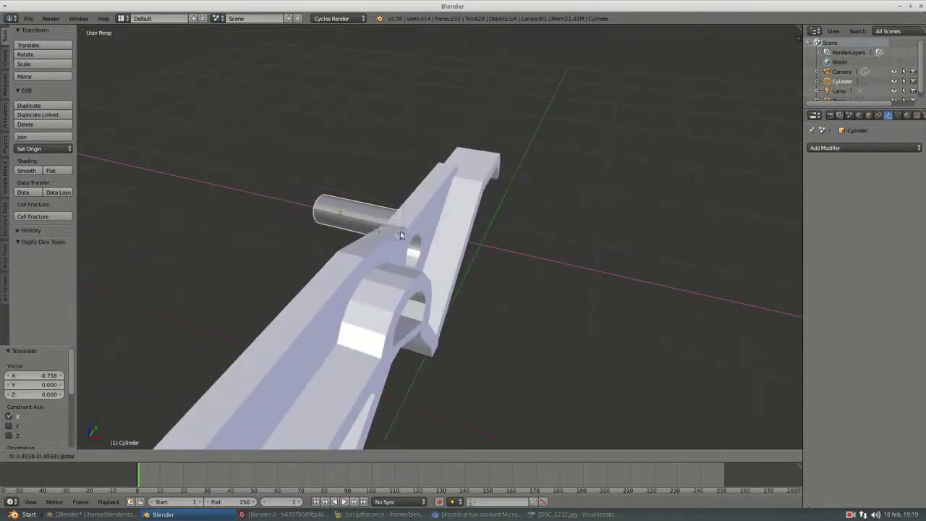
pyautogui.moveTo(425, 241)
pyautogui.mouseDown(button='middle')
pyautogui.moveTo(502, 209)
pyautogui.moveTo(350, 229)
pyautogui.moveTo(429, 216)
pyautogui.moveTo(466, 243)
pyautogui.mouseUp(button='middle')
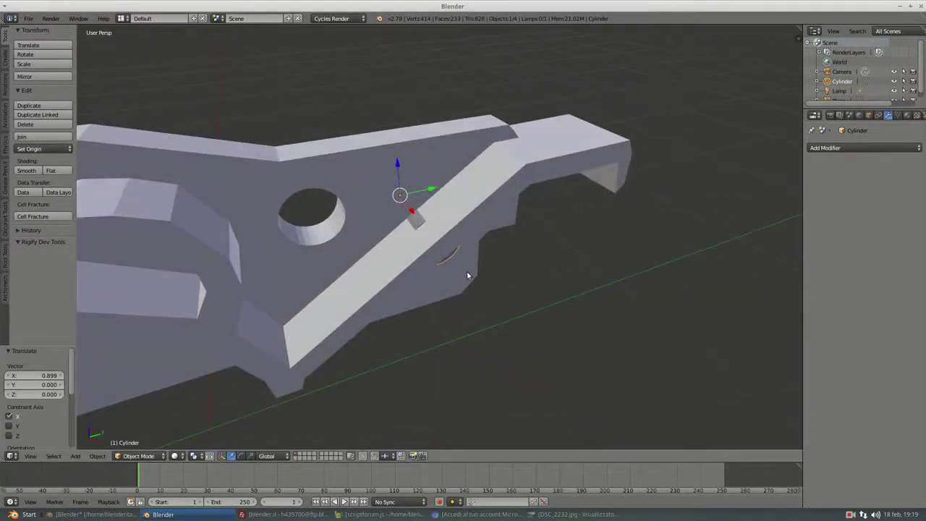
# Scale the cylinder to about 1.044 and shift it -0.122 along X.
pyautogui.press('s')
pyautogui.click(466, 290)
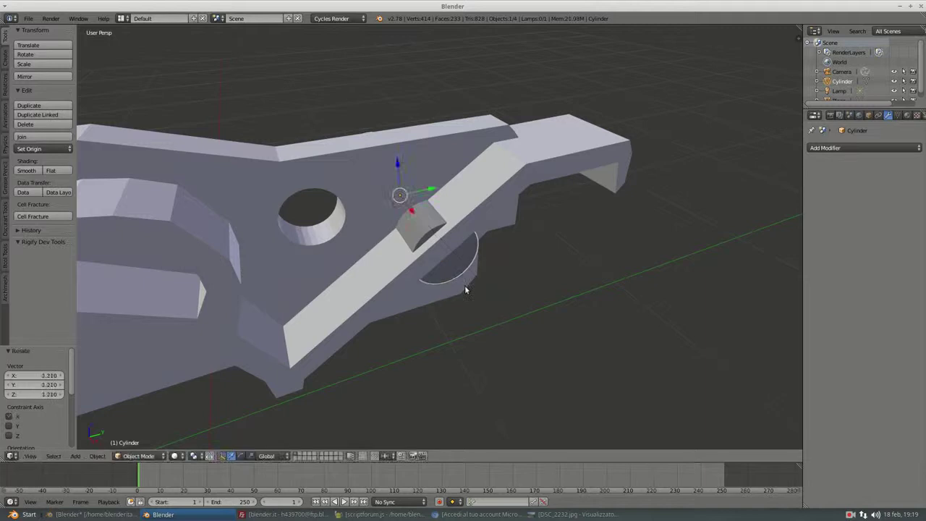
pyautogui.press('s')
pyautogui.click(486, 289)
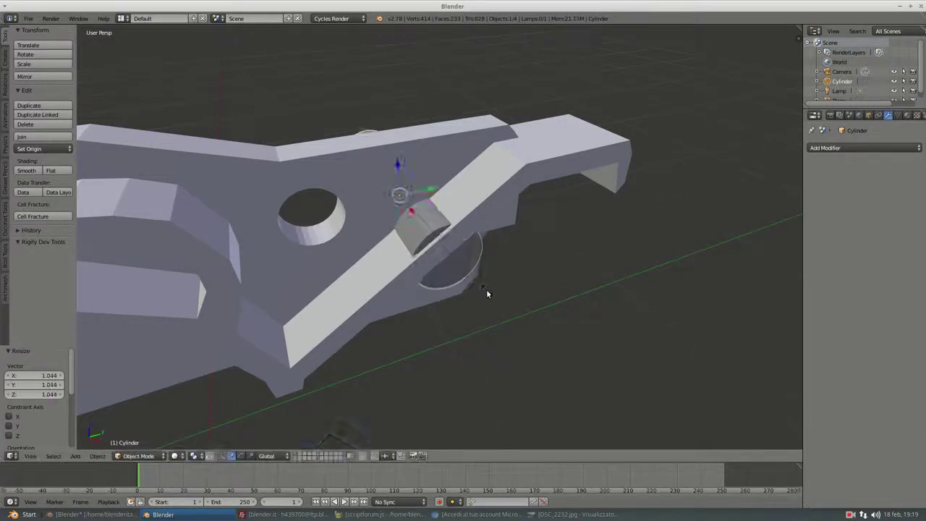
pyautogui.moveTo(487, 289); pyautogui.dragTo(435, 262, button='middle')
pyautogui.press('g')
pyautogui.press('x')
pyautogui.moveTo(403, 228)
pyautogui.mouseDown(button='middle')
pyautogui.moveTo(374, 212)
pyautogui.moveTo(464, 165)
pyautogui.moveTo(476, 182)
pyautogui.moveTo(418, 204)
pyautogui.mouseUp(button='middle')
pyautogui.click(377, 212)
pyautogui.moveTo(440, 251)
pyautogui.mouseDown(button='middle')
pyautogui.moveTo(466, 237)
pyautogui.moveTo(568, 248)
pyautogui.mouseUp(button='middle')
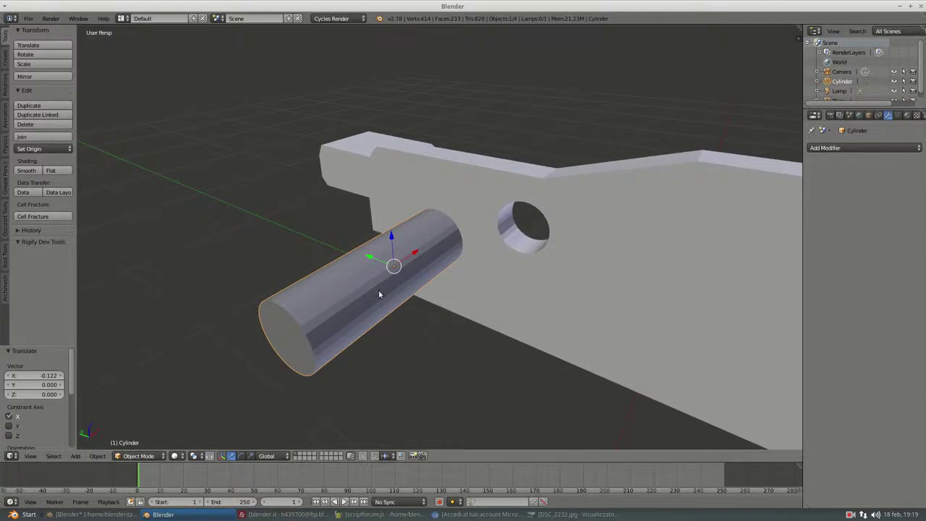
# In Edit Mode with face select, move the cylinder's end face 0.934 along X.
pyautogui.press('Tab')
pyautogui.hotkey('ctrl', 'Tab')
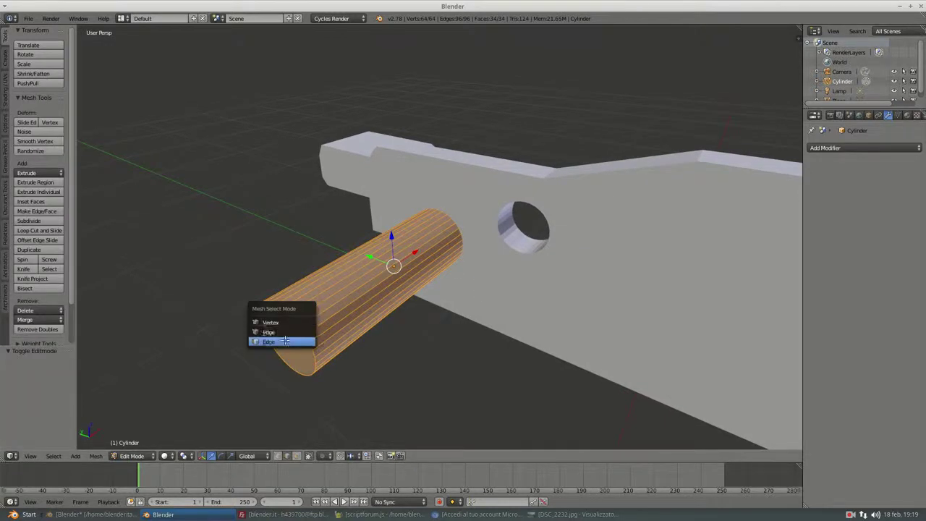
pyautogui.click(286, 341)
pyautogui.rightClick(294, 348)
pyautogui.moveTo(293, 347); pyautogui.dragTo(266, 309, button='middle')
pyautogui.press('e')
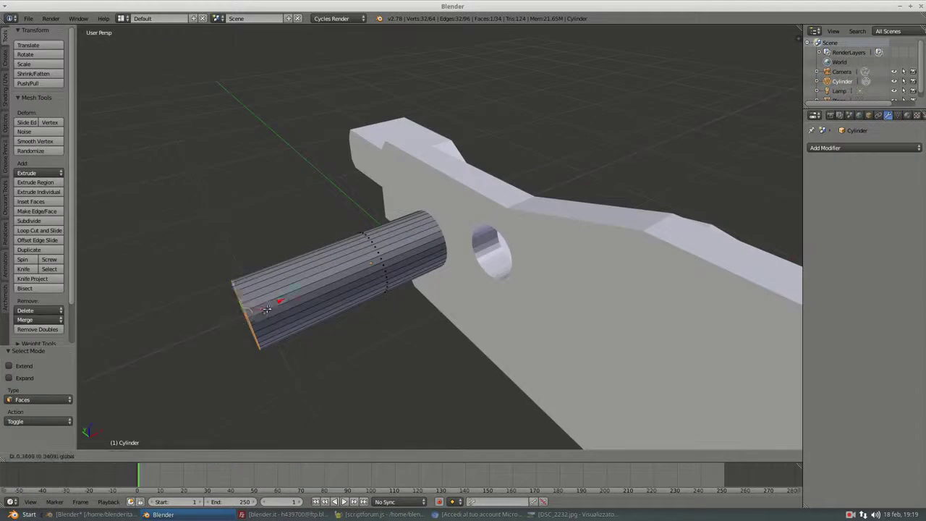
pyautogui.press('x')
pyautogui.click(463, 226)
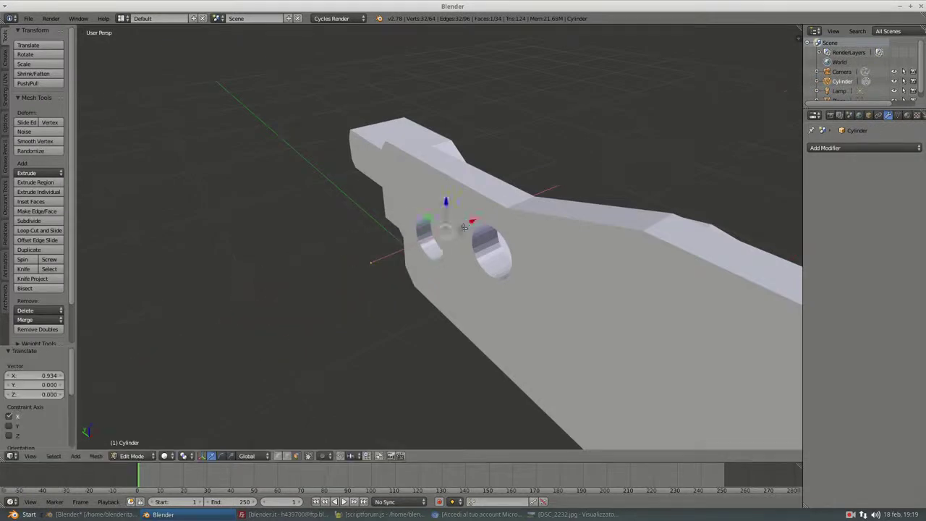
# Inspect the shortened cylinder stub, return to Object Mode and select the plate.
pyautogui.moveTo(463, 225); pyautogui.dragTo(418, 216, button='middle')
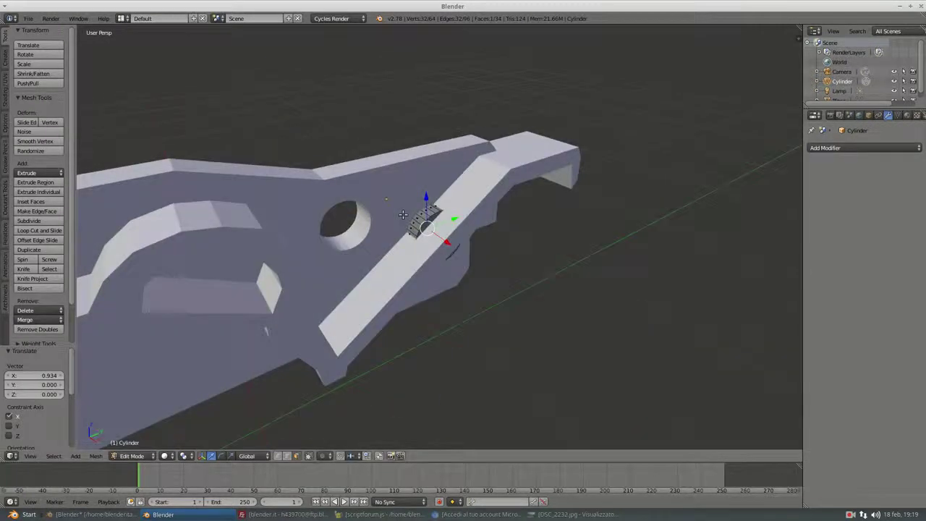
pyautogui.moveTo(418, 216); pyautogui.dragTo(419, 214, button='middle')
pyautogui.scroll(3, 419, 214)
pyautogui.moveTo(380, 188); pyautogui.dragTo(413, 209, button='middle')
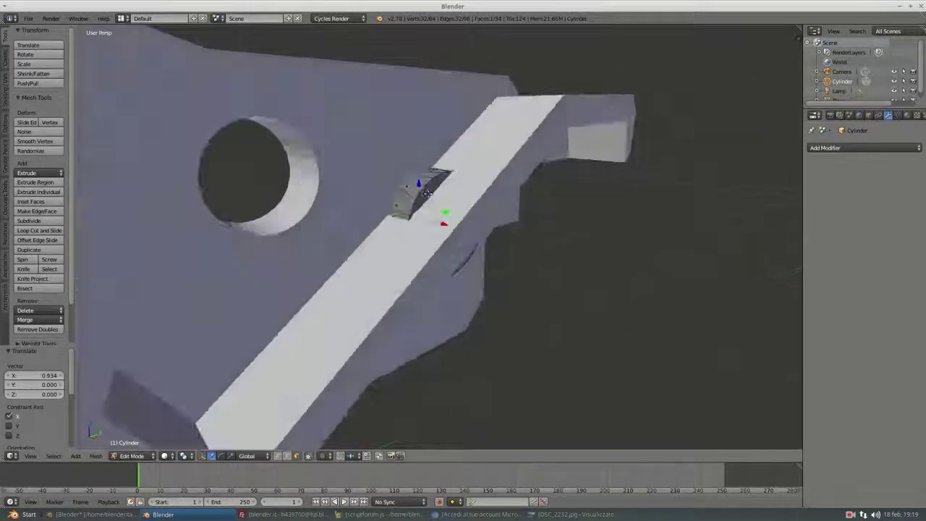
pyautogui.scroll(-4, 468, 178)
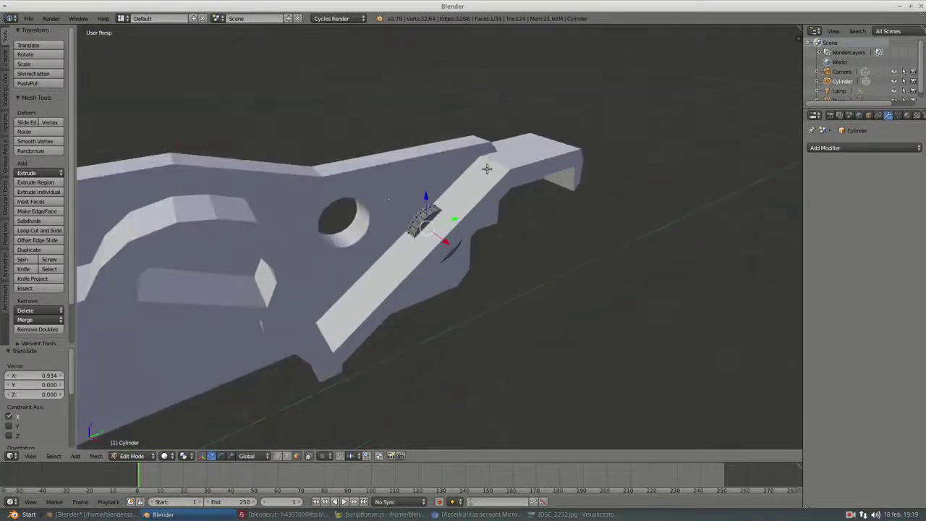
pyautogui.press('Tab')
pyautogui.rightClick(486, 169)
# Add a Boolean Union modifier with the Cylinder on the plate and apply it.
pyautogui.click(885, 147)
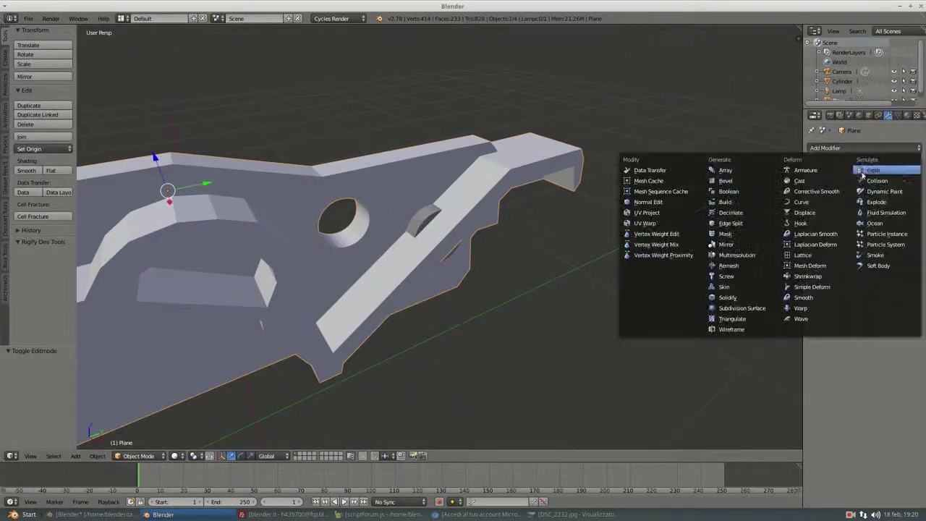
pyautogui.click(744, 191)
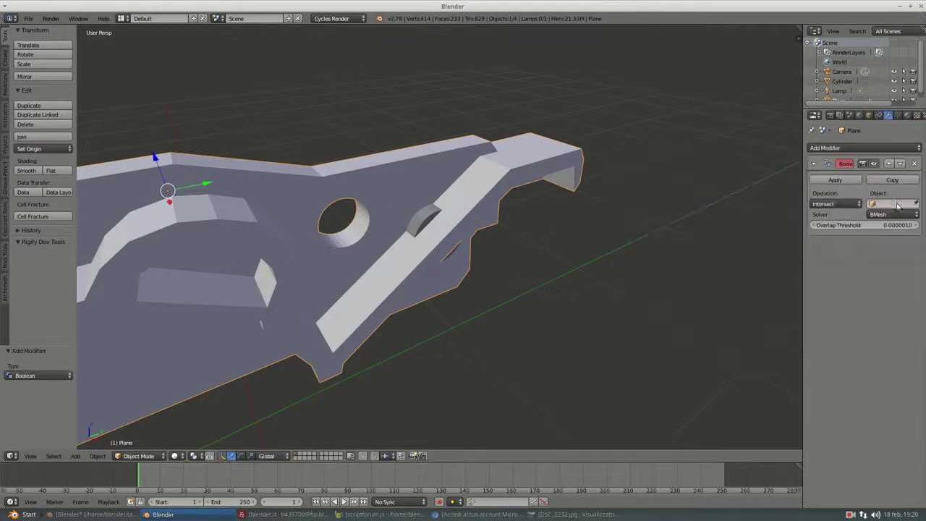
pyautogui.click(828, 204)
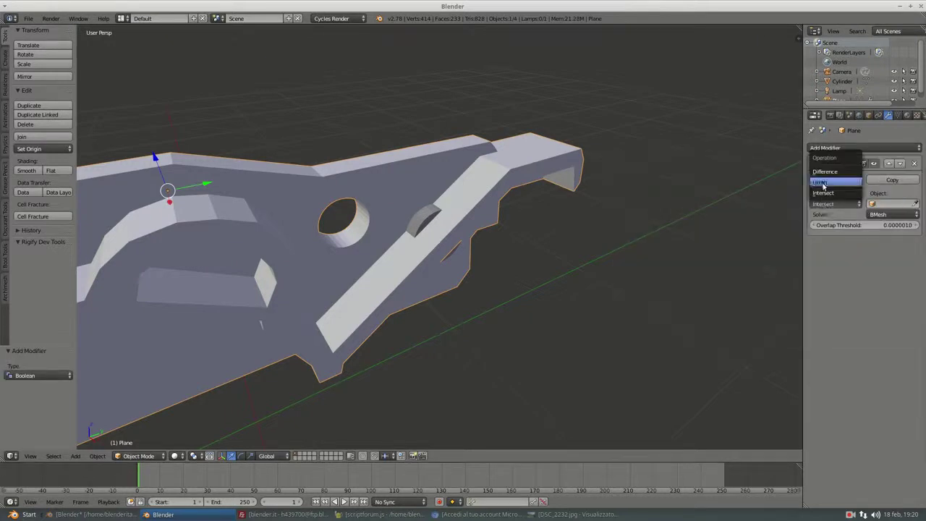
pyautogui.click(824, 182)
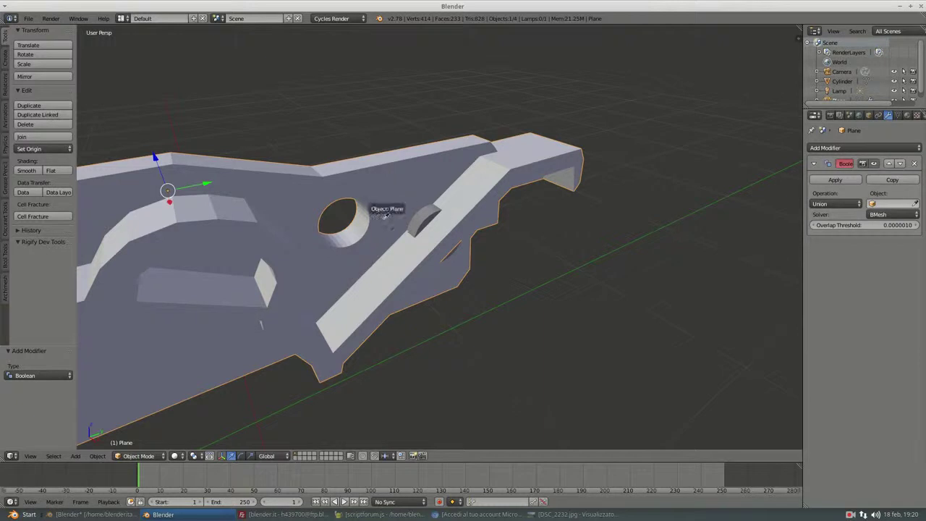
pyautogui.click(425, 215)
pyautogui.scroll(3, 440, 227)
pyautogui.scroll(3, 441, 227)
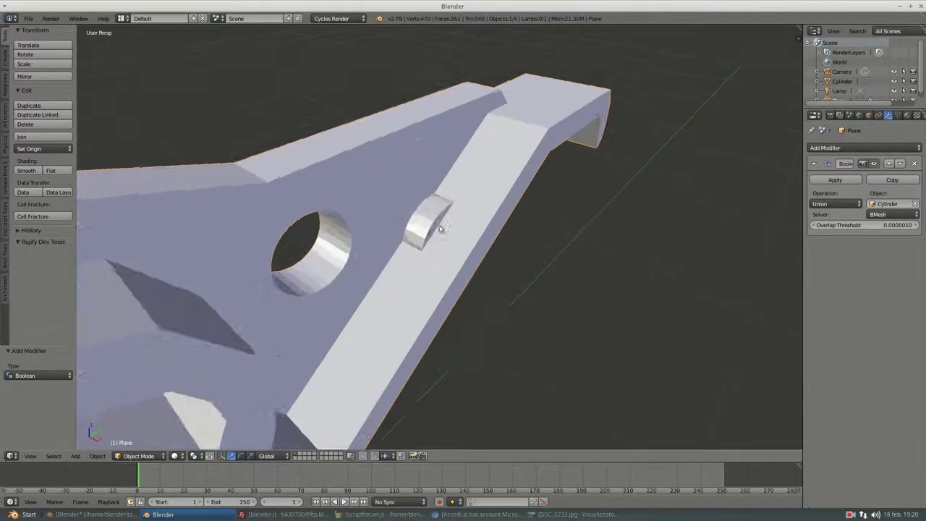
pyautogui.moveTo(840, 204)
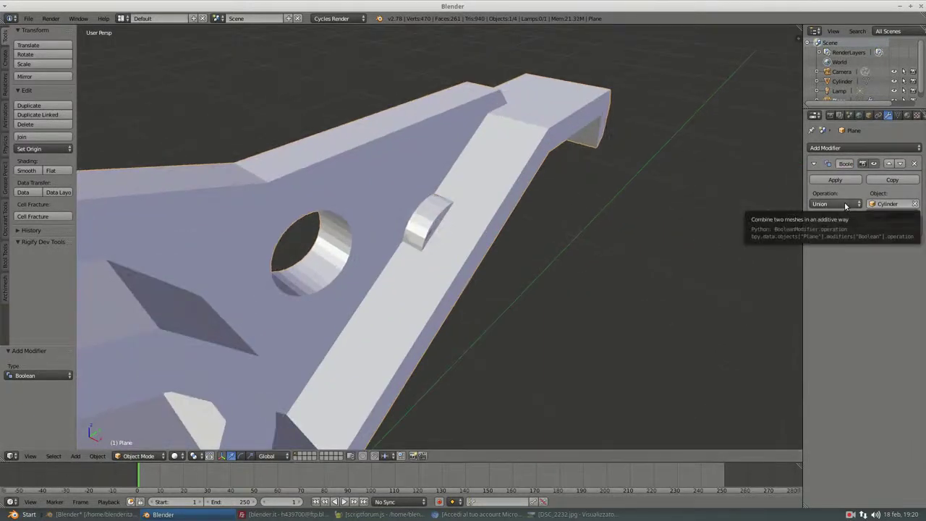
pyautogui.click(835, 179)
pyautogui.moveTo(578, 217); pyautogui.dragTo(549, 225, button='middle')
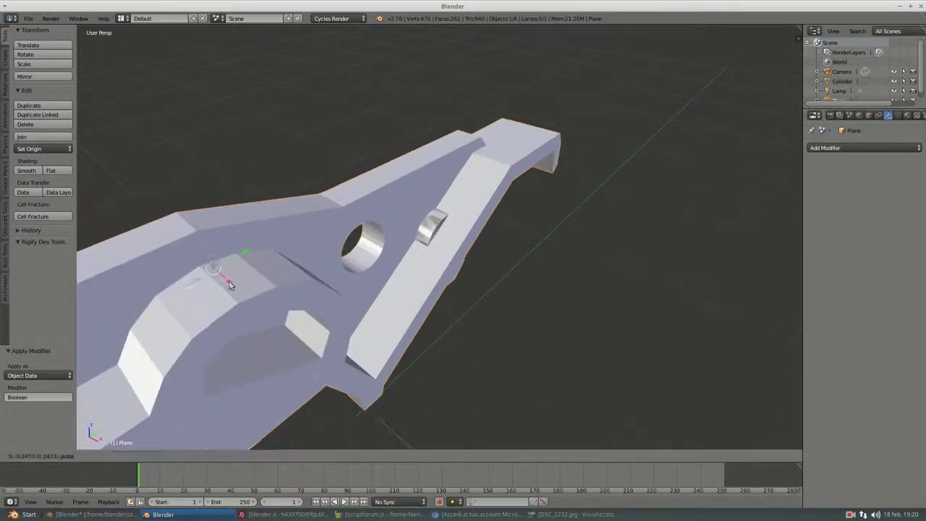
# Delete the leftover cylinder object.
pyautogui.rightClick(432, 226)
pyautogui.press('x')
pyautogui.click(433, 220)
pyautogui.moveTo(420, 219)
pyautogui.mouseDown(button='middle')
pyautogui.moveTo(263, 149)
pyautogui.moveTo(284, 177)
pyautogui.moveTo(533, 238)
pyautogui.moveTo(389, 223)
pyautogui.moveTo(592, 248)
pyautogui.mouseUp(button='middle')
pyautogui.scroll(3, 543, 250)
pyautogui.scroll(2, 512, 244)
pyautogui.moveTo(489, 275)
pyautogui.mouseDown(button='middle')
pyautogui.moveTo(552, 222)
pyautogui.moveTo(521, 261)
pyautogui.moveTo(387, 239)
pyautogui.moveTo(434, 269)
pyautogui.moveTo(540, 282)
pyautogui.moveTo(589, 240)
pyautogui.moveTo(537, 248)
pyautogui.moveTo(569, 260)
pyautogui.moveTo(740, 262)
pyautogui.moveTo(492, 283)
pyautogui.moveTo(516, 254)
pyautogui.moveTo(512, 270)
pyautogui.moveTo(420, 259)
pyautogui.moveTo(365, 267)
pyautogui.mouseUp(button='middle')
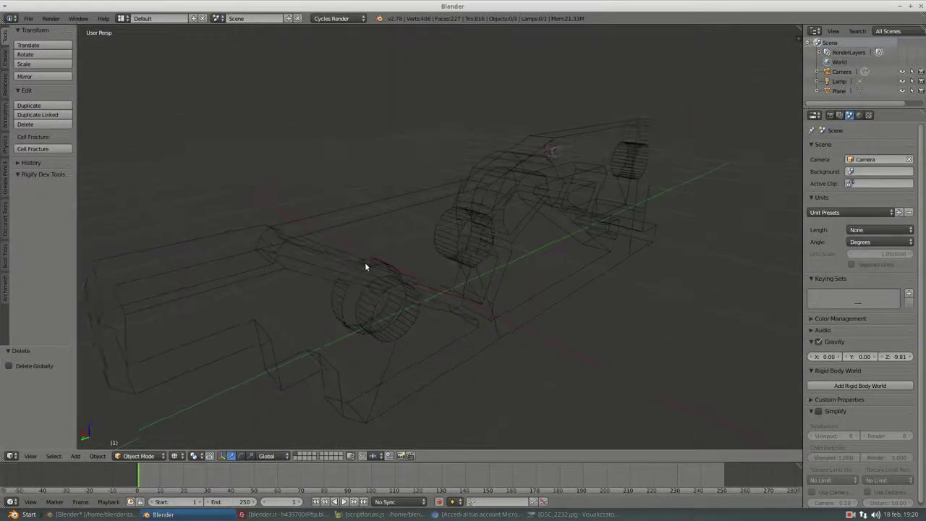
# Toggle the scene selection and switch the viewport to solid shading.
pyautogui.moveTo(487, 264); pyautogui.dragTo(482, 264, button='middle')
pyautogui.press('a')
pyautogui.press('a')
pyautogui.moveTo(469, 267)
pyautogui.mouseDown(button='middle')
pyautogui.moveTo(438, 271)
pyautogui.moveTo(581, 275)
pyautogui.moveTo(562, 280)
pyautogui.moveTo(581, 233)
pyautogui.moveTo(545, 249)
pyautogui.moveTo(444, 232)
pyautogui.moveTo(526, 243)
pyautogui.mouseUp(button='middle')
pyautogui.press('z')
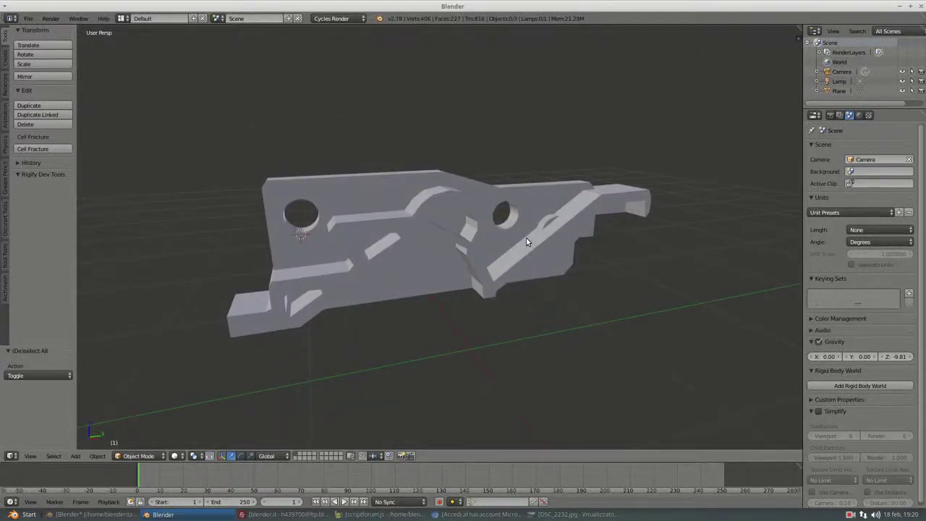